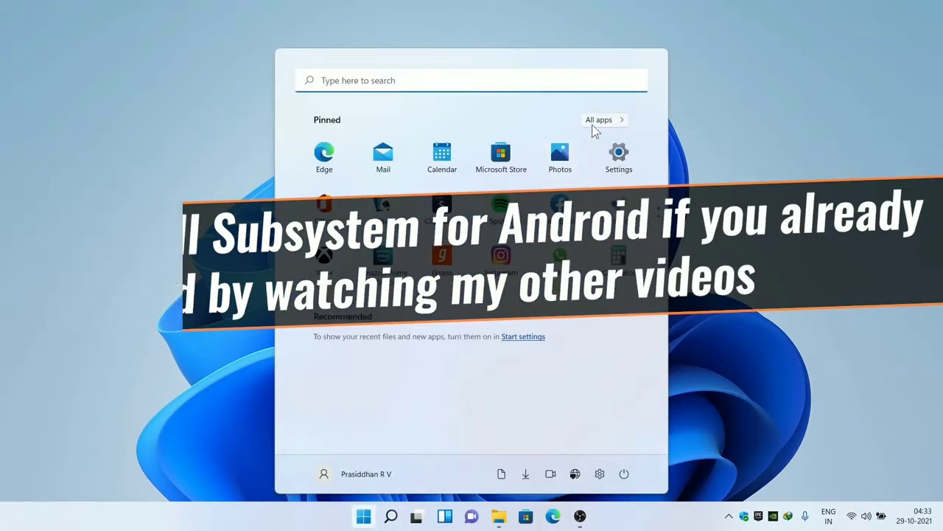
- Uninstall Windows Subsystem for Android from the Start menu's All apps list
drag(663, 173, 668, 442)
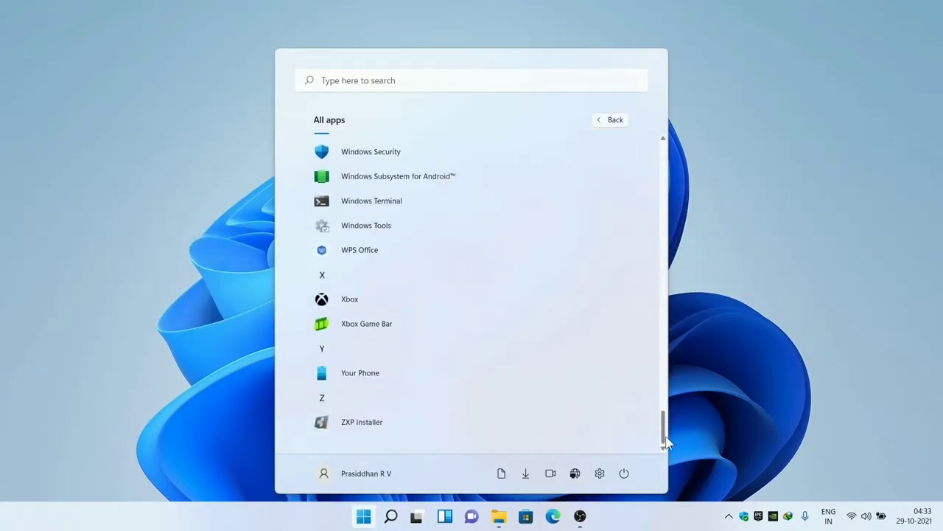
right_click(417, 185)
click(437, 225)
click(496, 131)
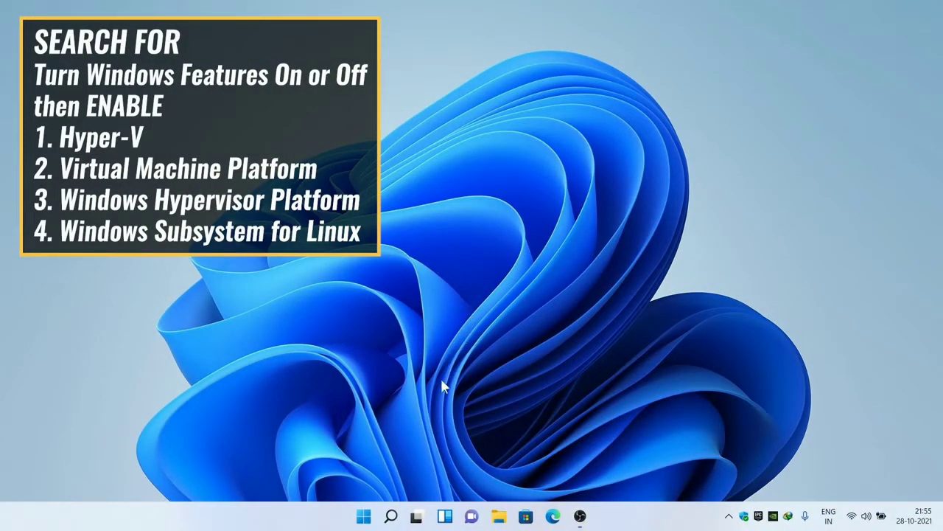
- Search for 'turn windows features on or off' and open the Windows Features dialog
click(392, 516)
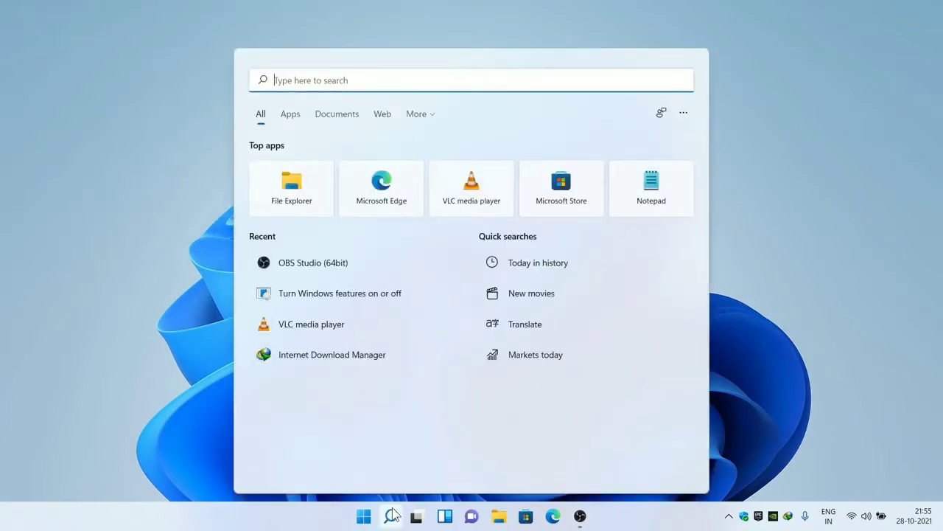
text(turn windows f)
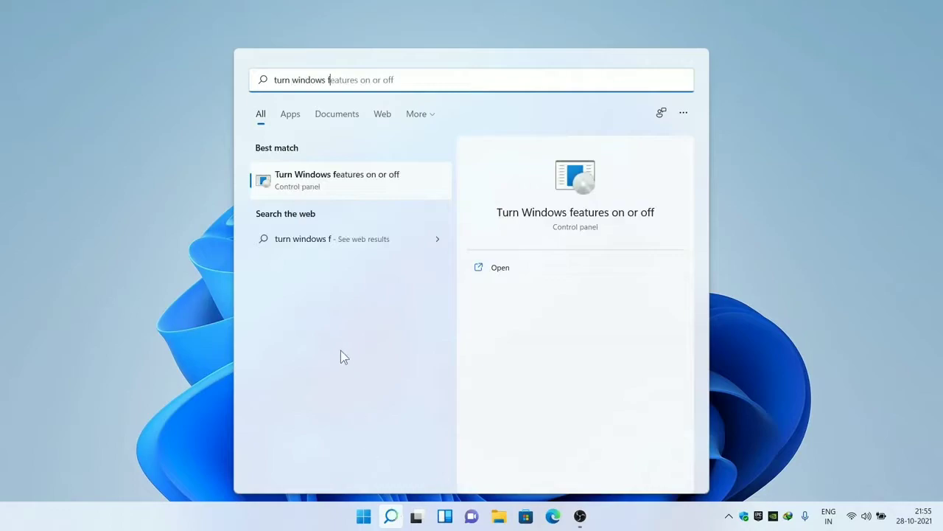
click(298, 193)
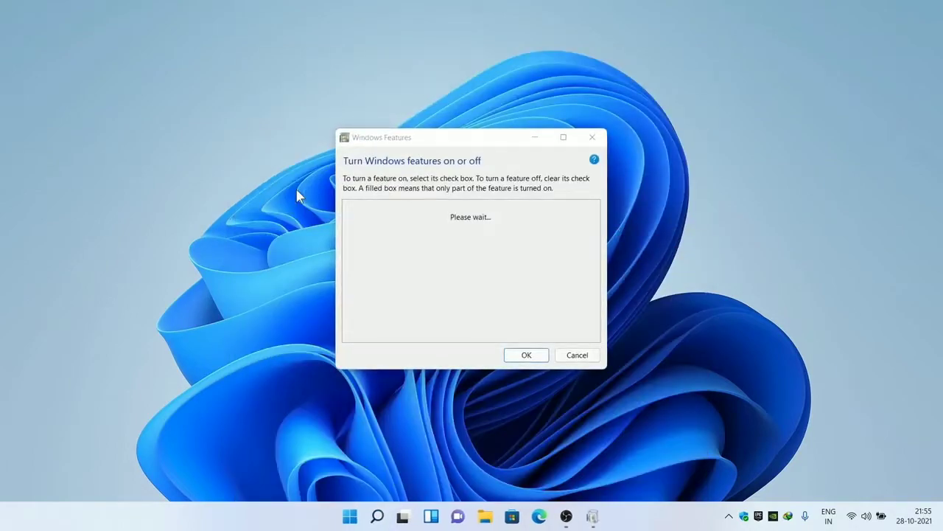
- Tick Hyper-V, Virtual Machine Platform, Windows Hypervisor Platform and Windows Subsystem for Linux, then apply
click(359, 281)
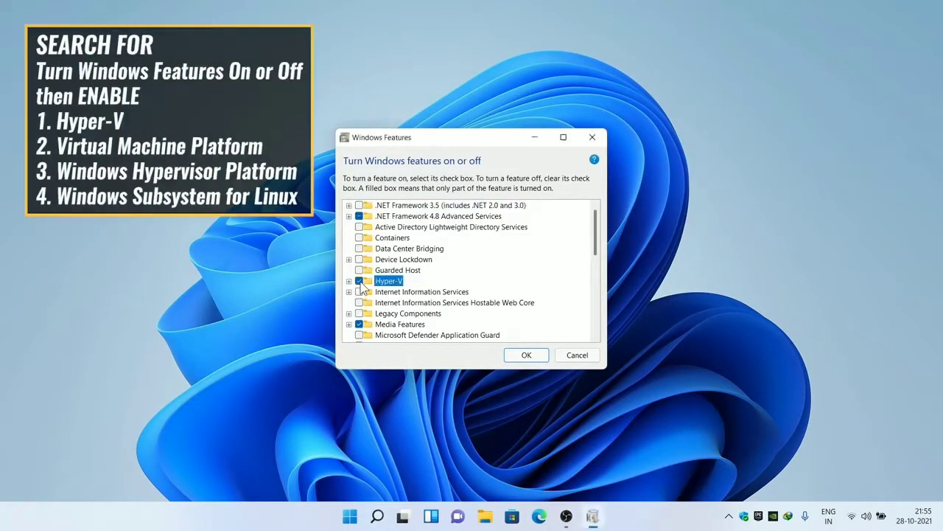
drag(593, 235, 594, 317)
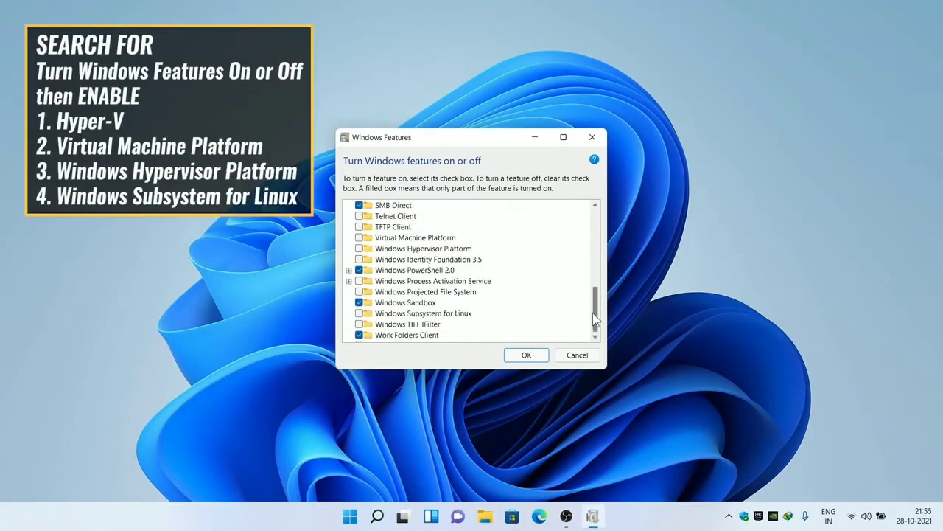
click(359, 237)
click(359, 249)
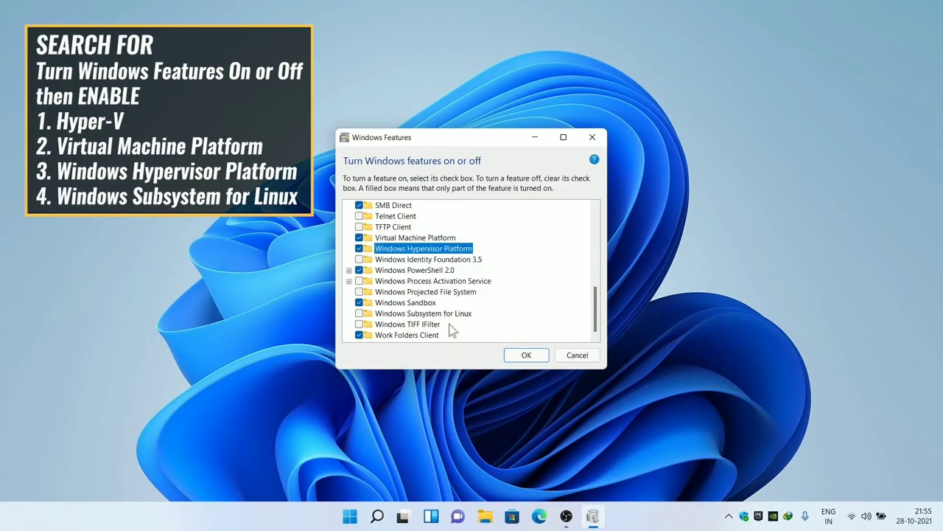
click(359, 313)
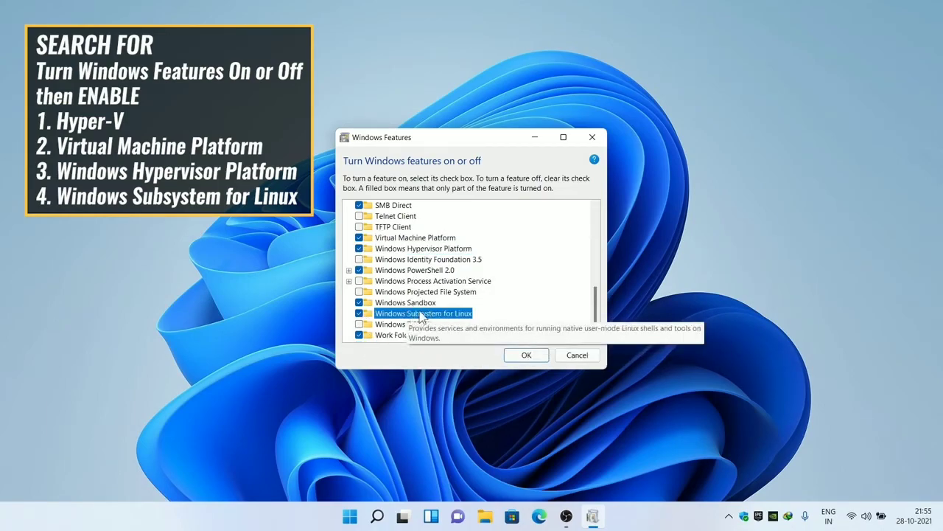
click(525, 357)
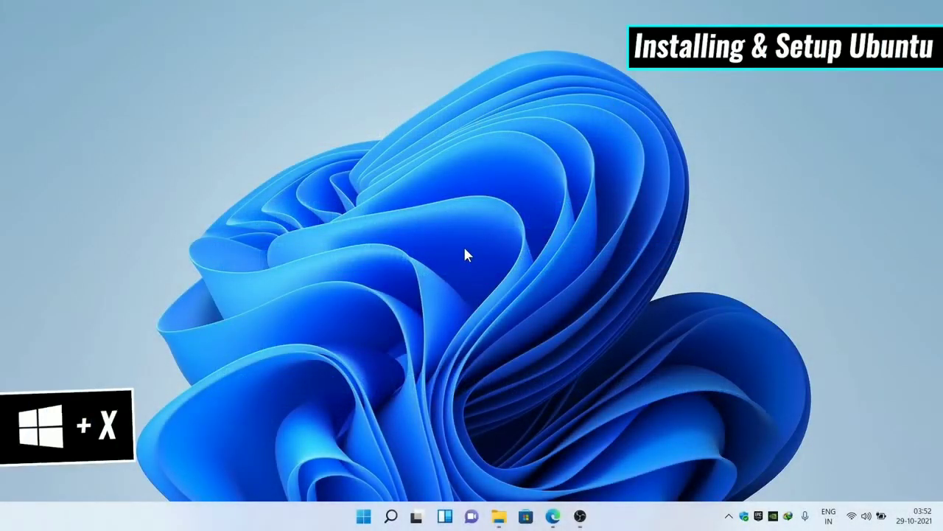
- Open Windows Terminal as administrator and list online WSL distributions with 'wsl --list --online'
key(super+x)
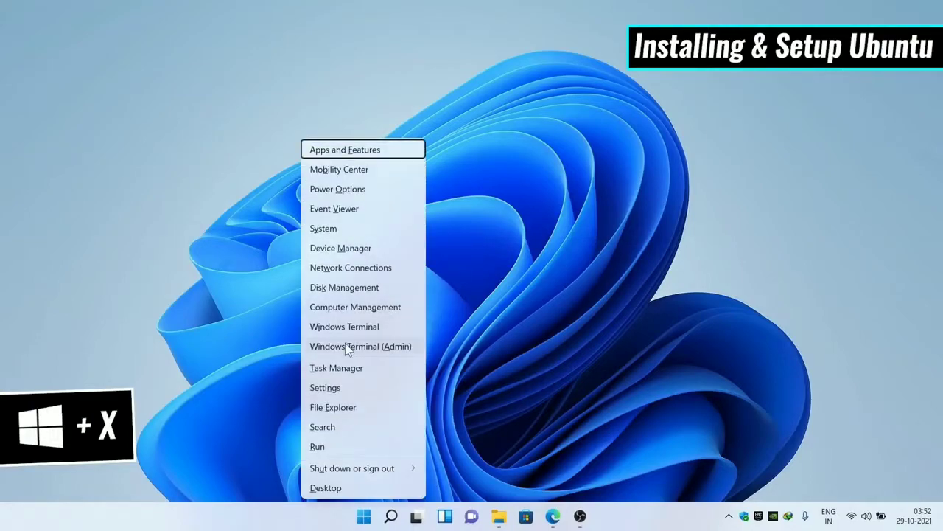
click(377, 347)
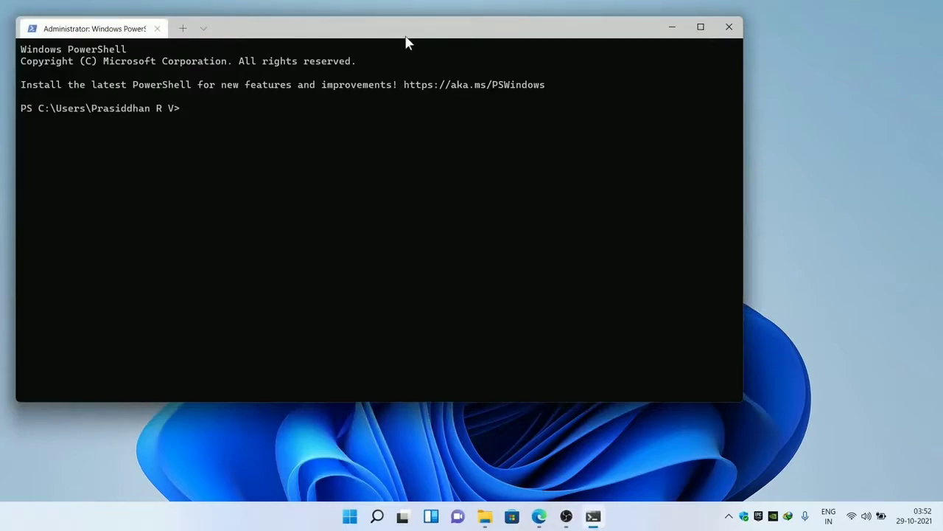
drag(407, 37, 501, 101)
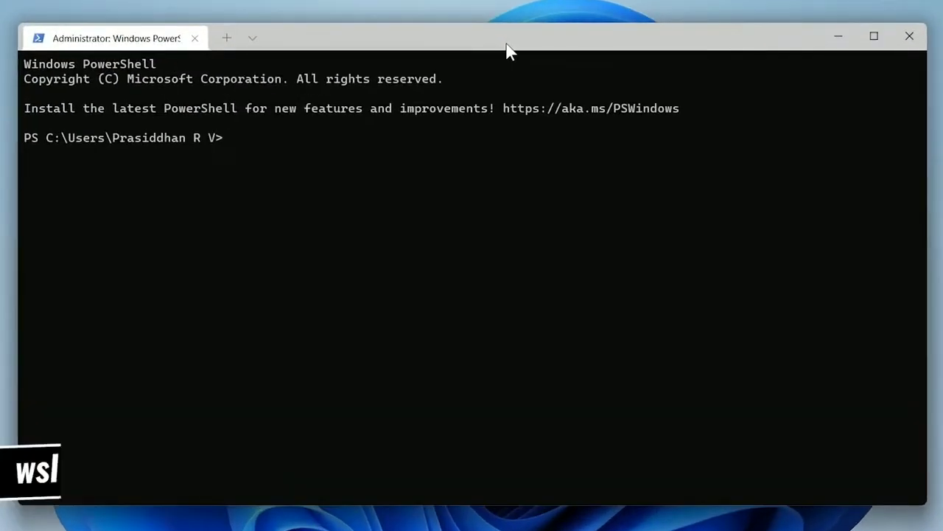
text(wsl --list --online)
key(Return)
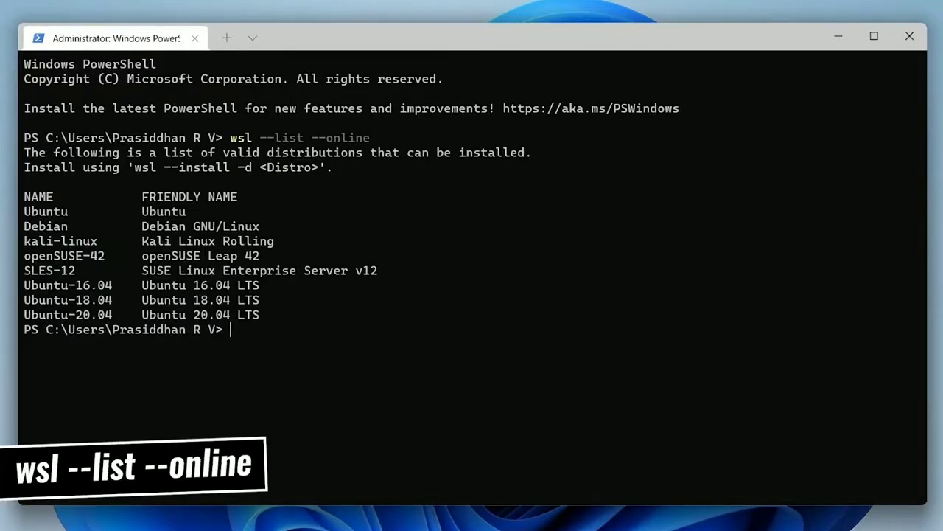
- Copy the Ubuntu-20.04 name and run 'wsl --install -d ubuntu-20.04'
drag(115, 313, 31, 316)
right_click(27, 313)
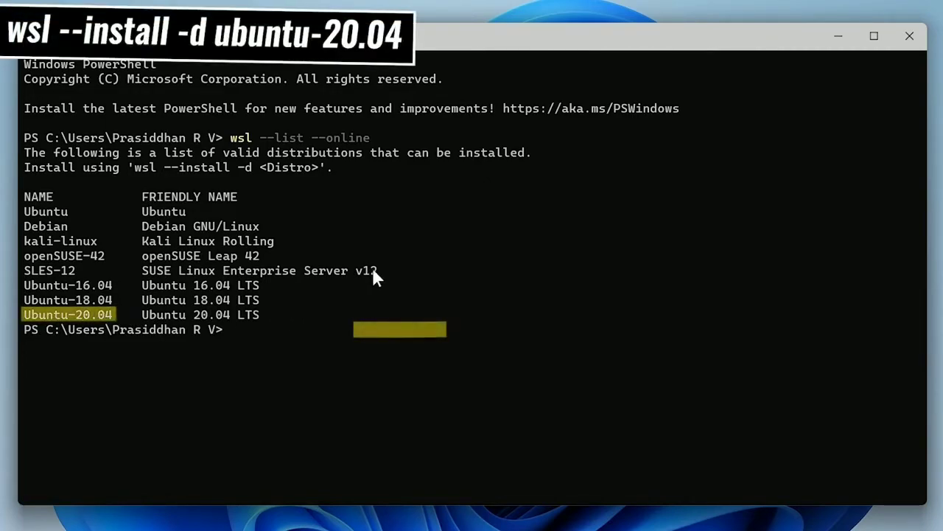
text(wsl --install -d ubuntu-20.04)
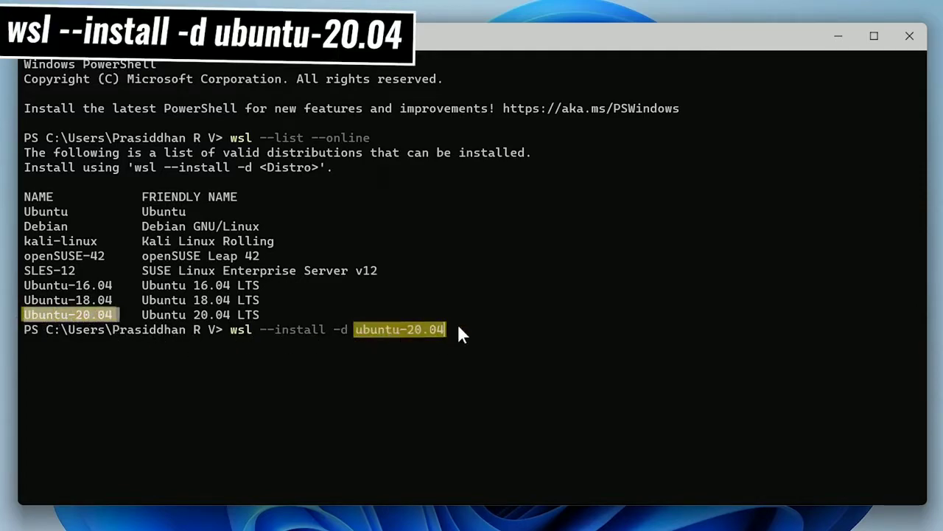
key(Return)
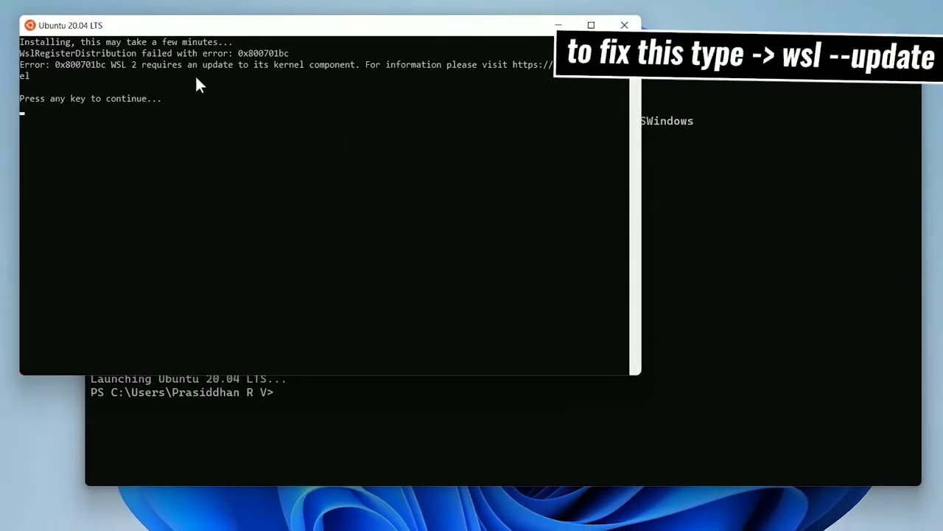
- Dismiss the Ubuntu console showing error 0x800701bc and review PowerShell's Ubuntu-installed message
drag(176, 76, 7, 26)
click(148, 85)
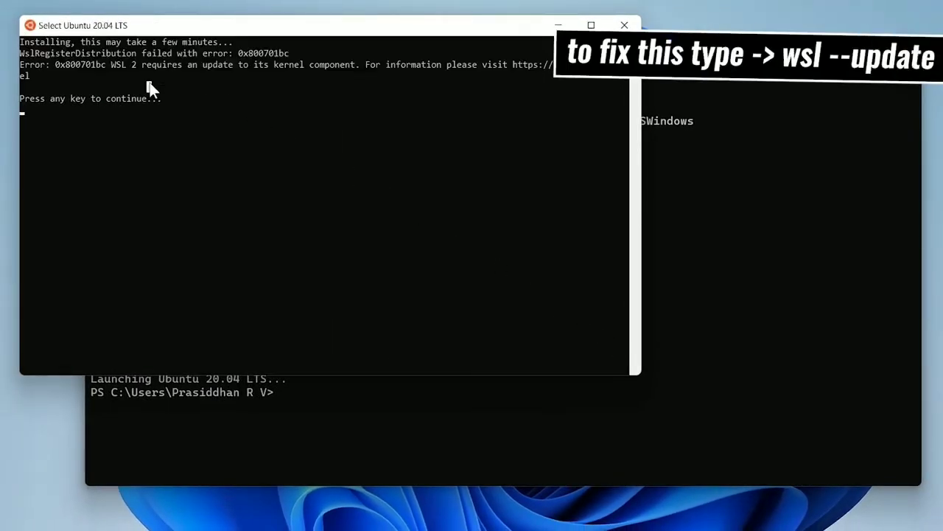
key(Return)
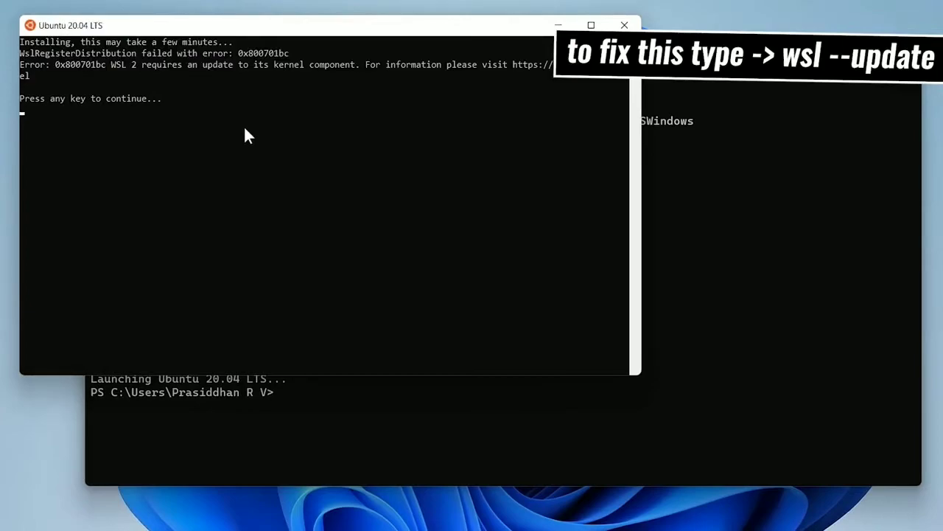
key(Return)
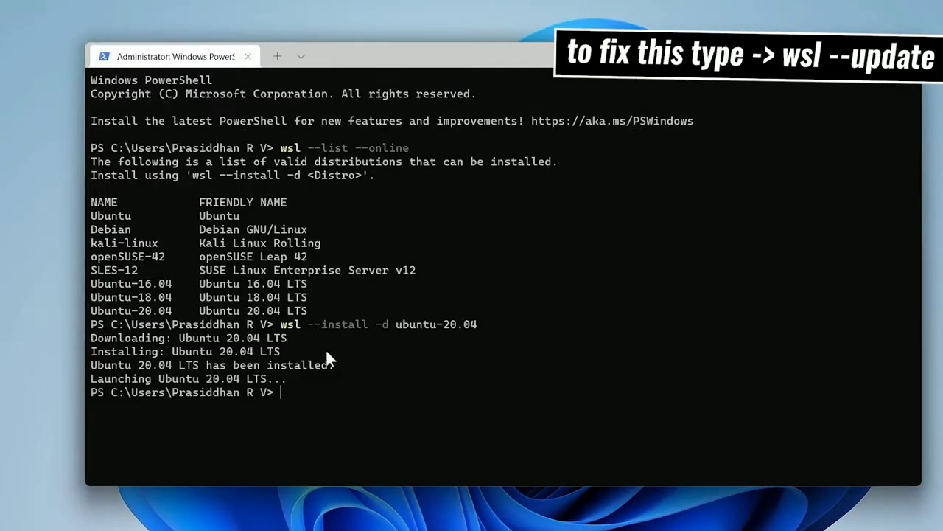
drag(334, 365, 88, 364)
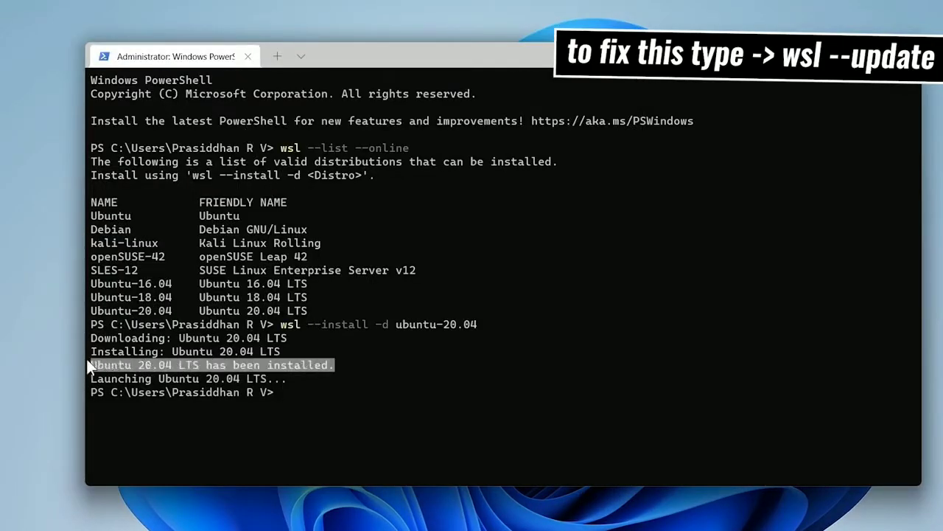
click(307, 388)
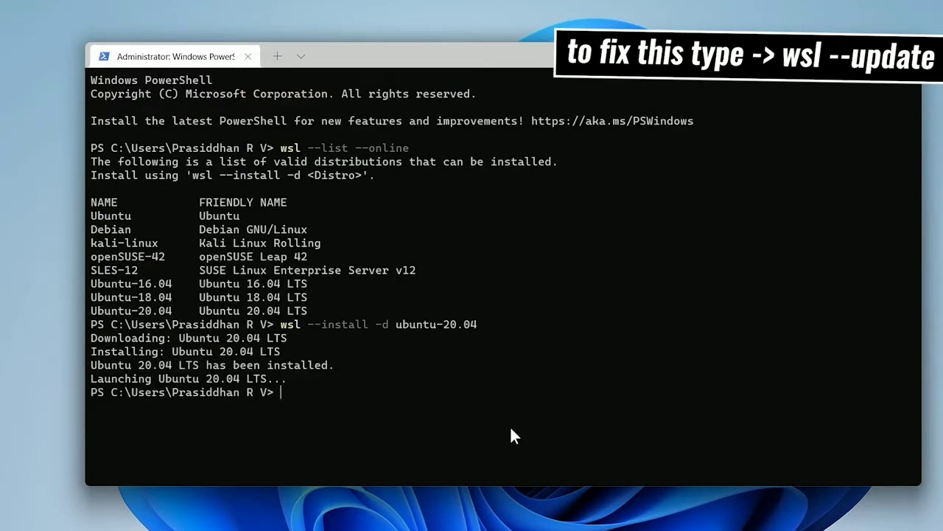
- Run 'wsl --update' to install kernel 5.10.60.1, then run 'wsl --shutdown'
text(wsl --update)
key(Return)
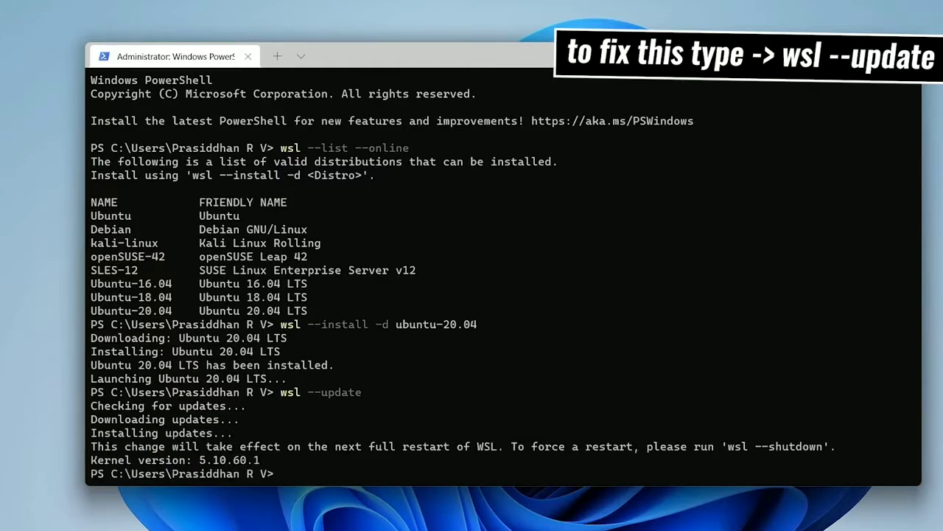
text(wsl --sh)
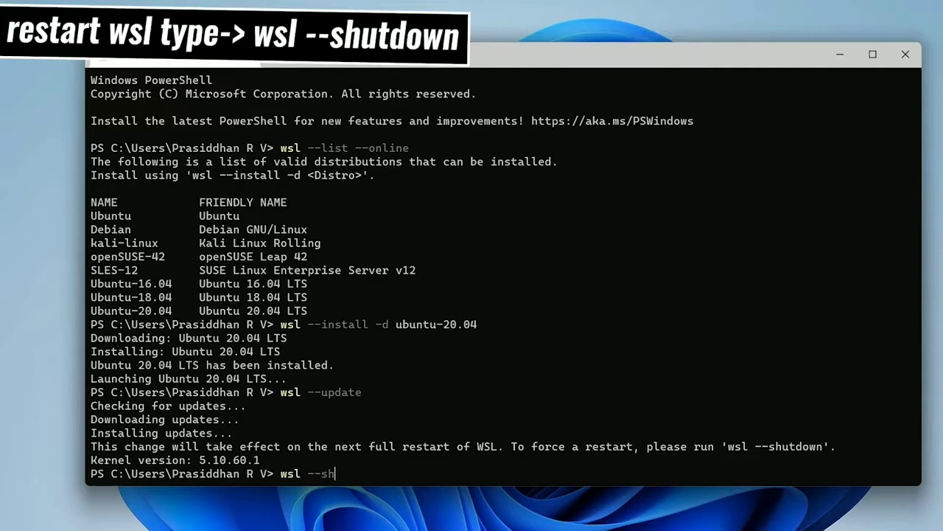
text(utdown)
key(Return)
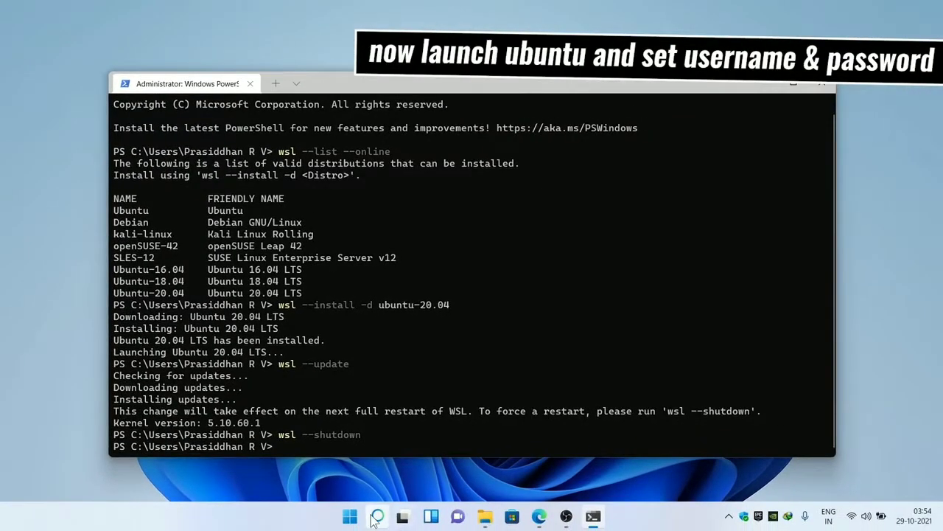
- Launch Ubuntu 20.04 LTS from Windows search and let its installation continue
click(377, 517)
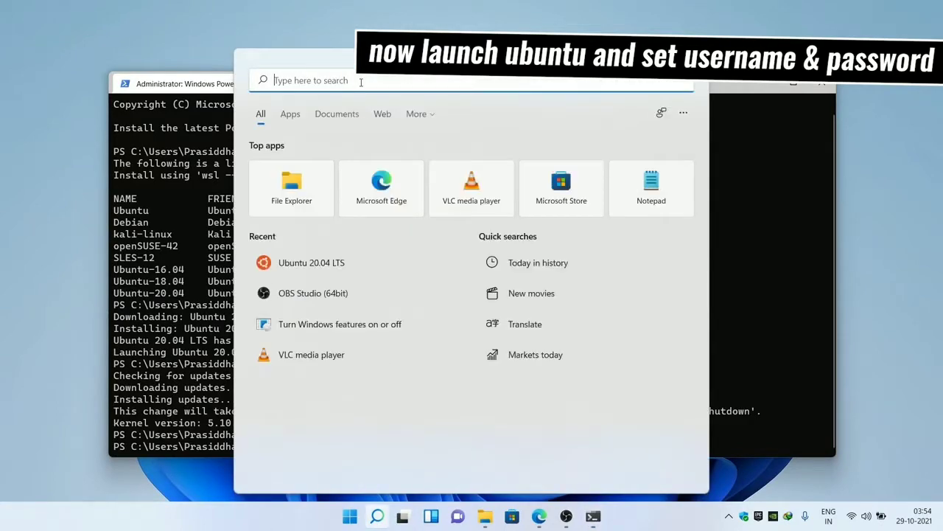
text(ubuntu)
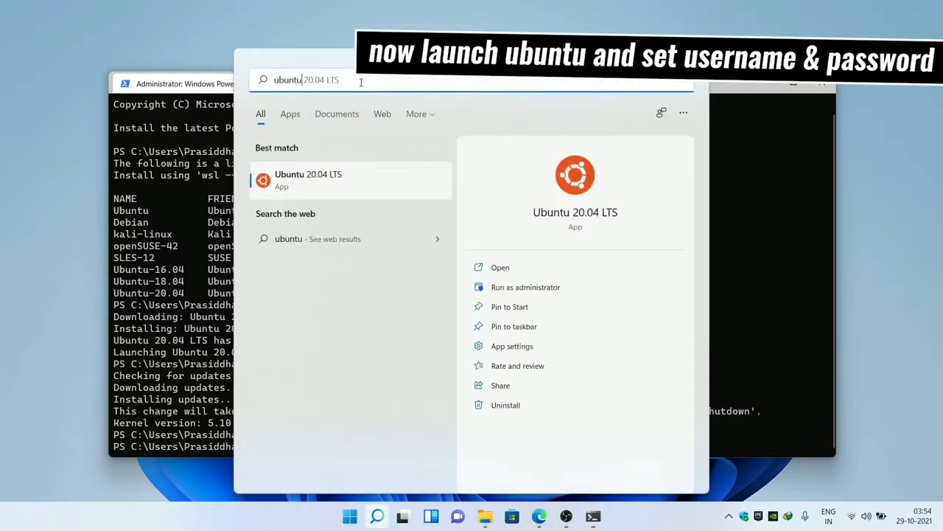
click(284, 181)
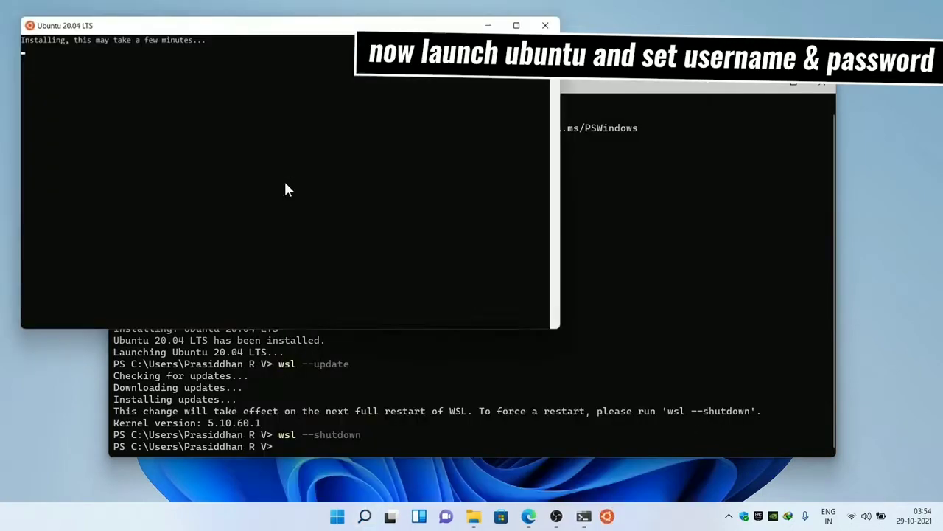
drag(22, 40, 210, 43)
click(232, 88)
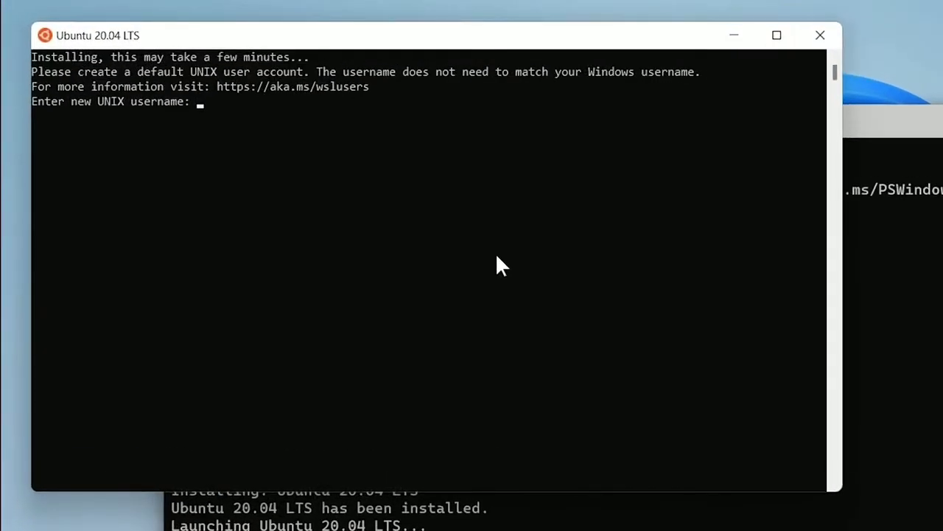
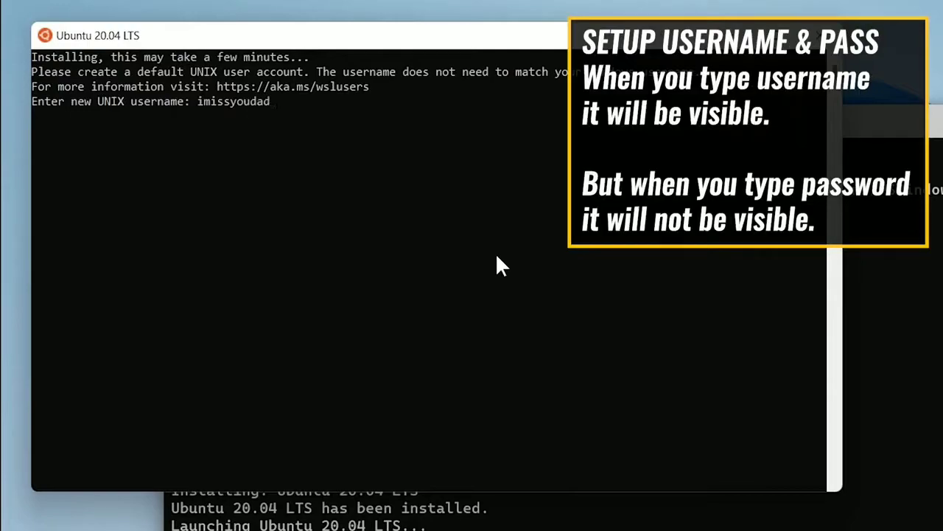
- Create the default UNIX account by entering a username and confirming the password
key(Return)
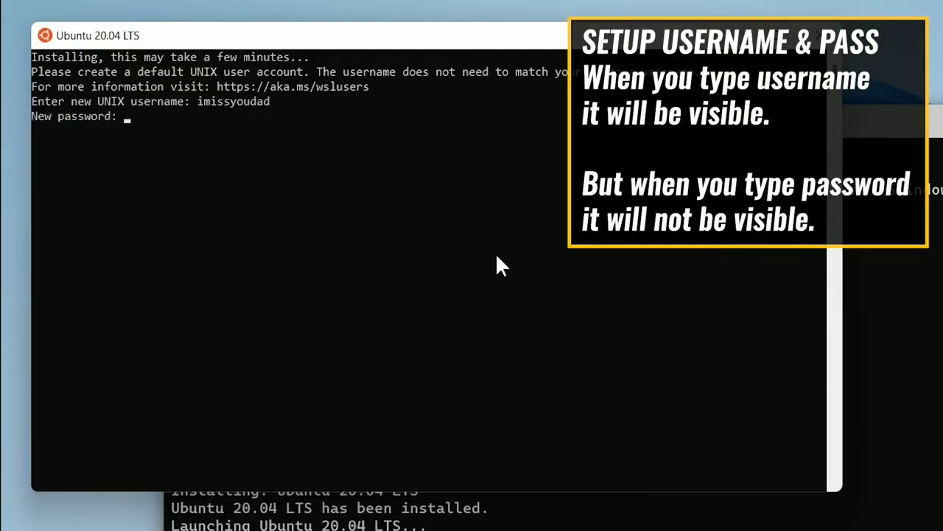
key(Return)
key(Return)
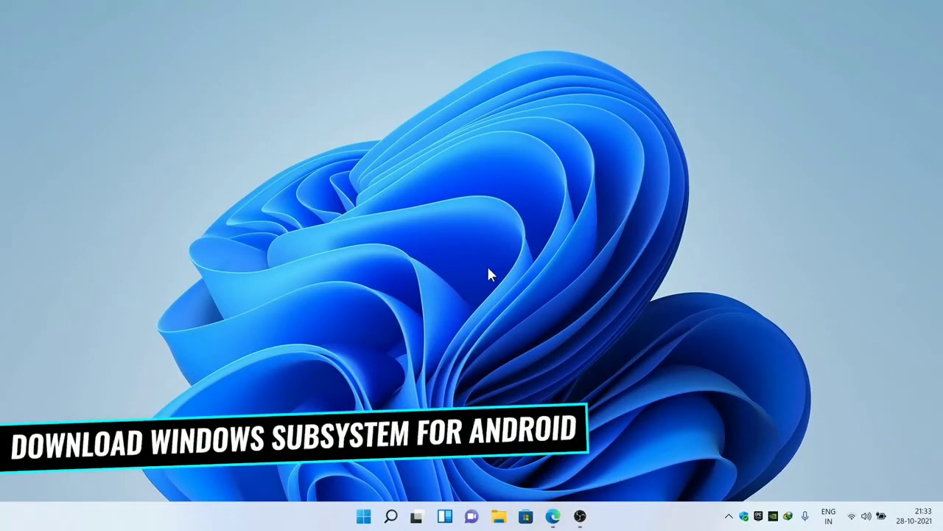
- On store.rg-adguard.net, generate Slow-ring download links for ProductId 9p3395vx91nr
click(552, 515)
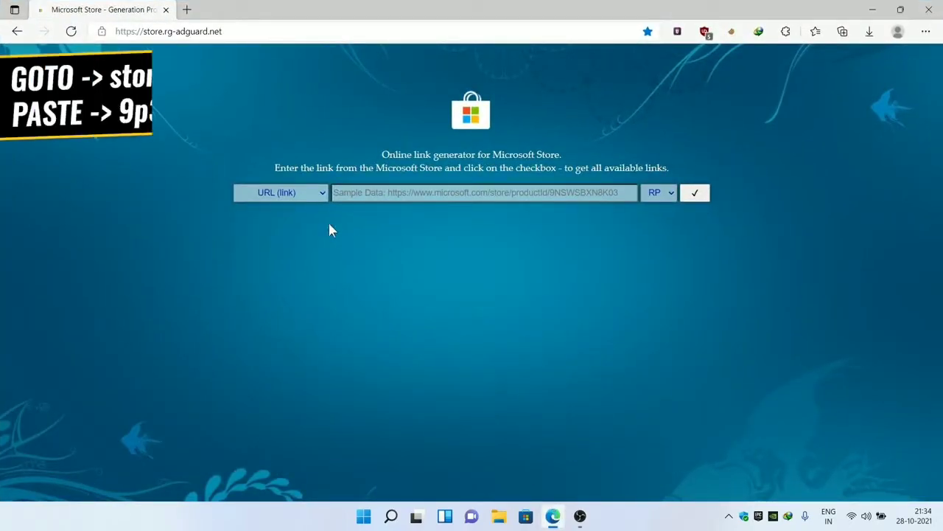
click(300, 196)
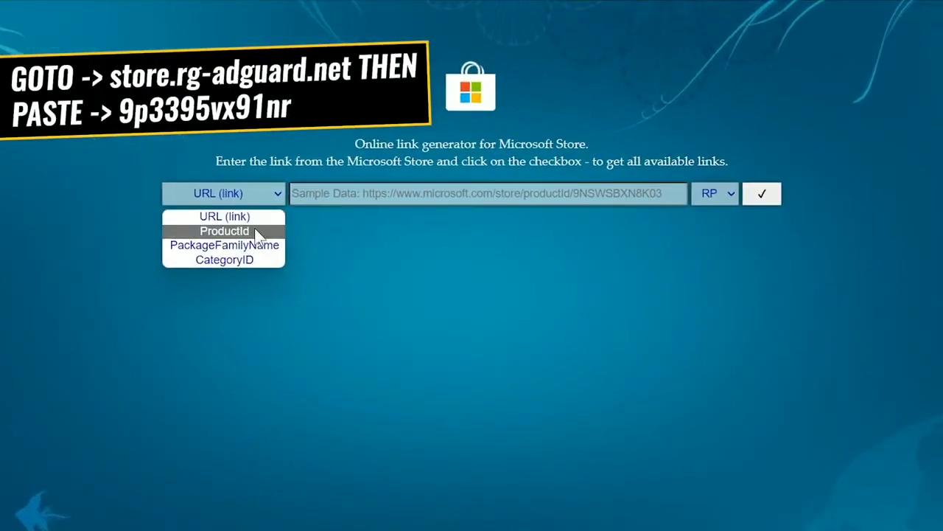
click(258, 230)
click(344, 192)
right_click(343, 192)
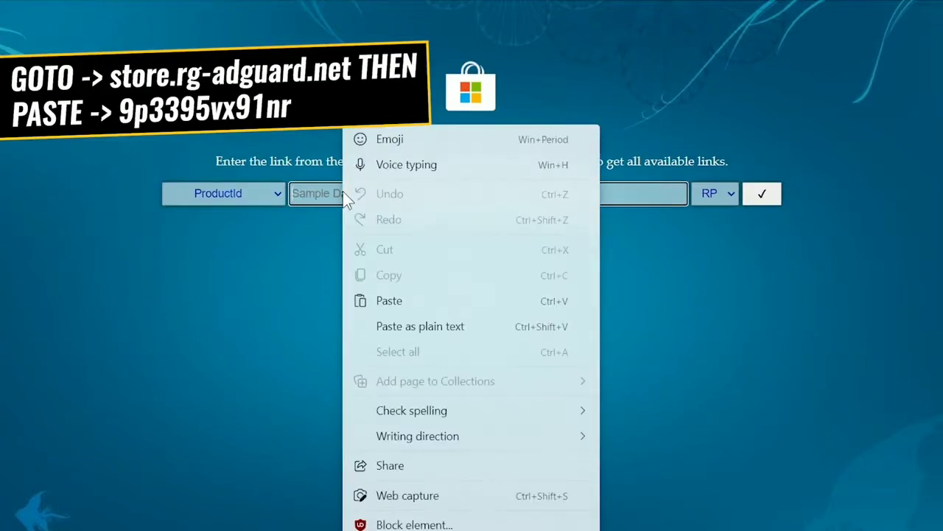
click(383, 302)
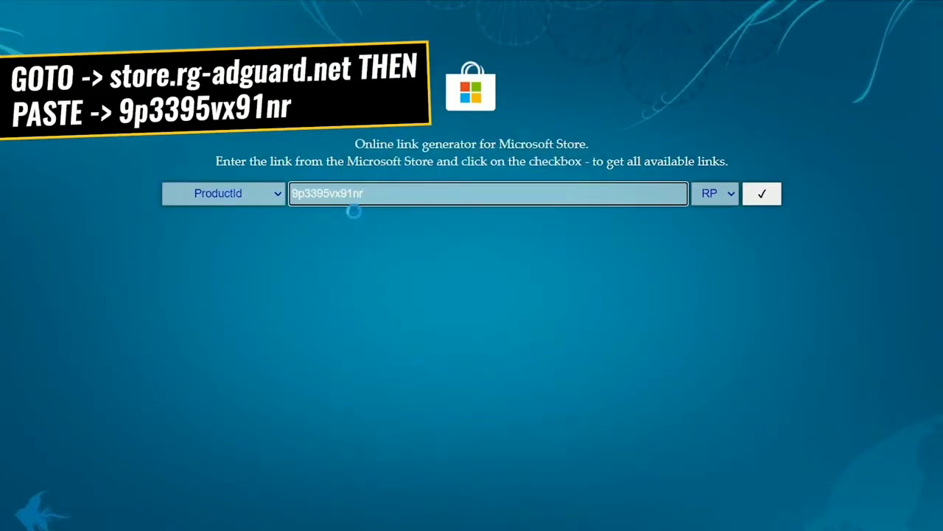
drag(385, 196, 291, 193)
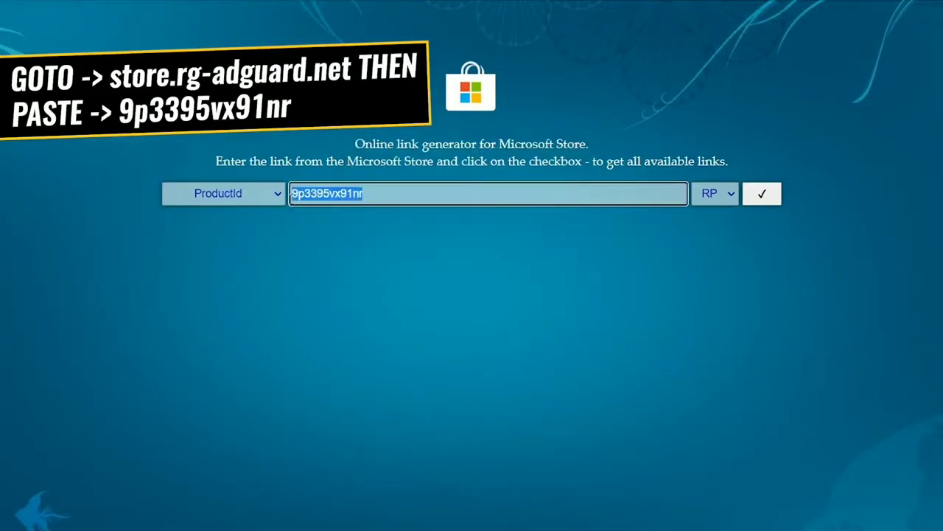
click(730, 193)
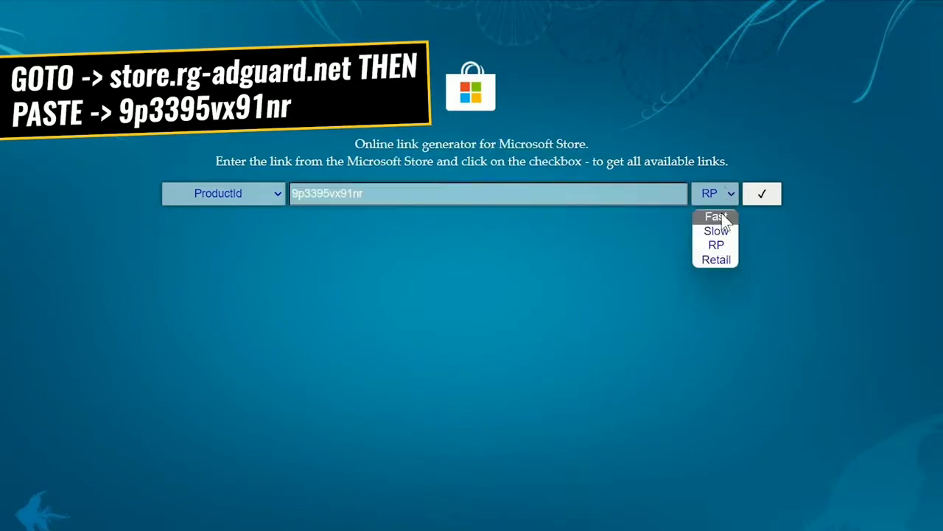
click(719, 231)
click(762, 193)
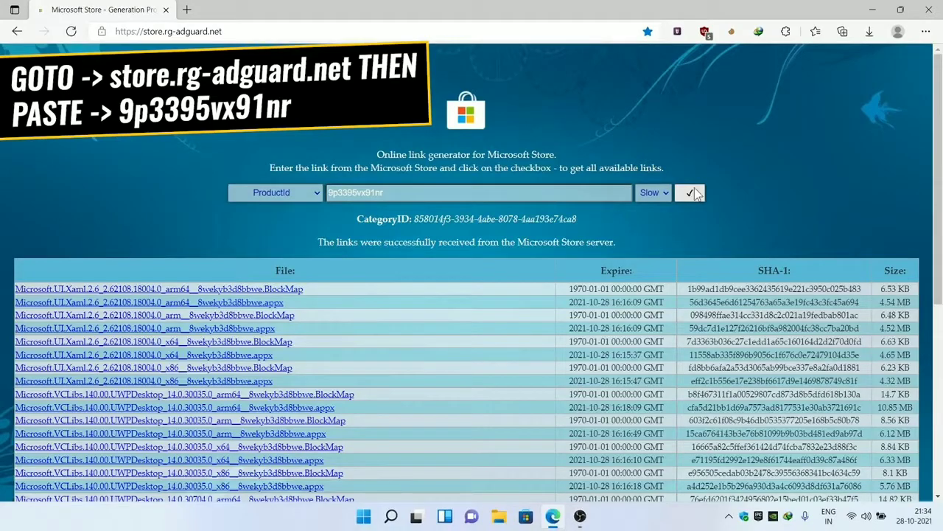
- Download the 1.21 GB WindowsSubsystemForAndroid msixbundle from the generated links
drag(939, 199, 940, 388)
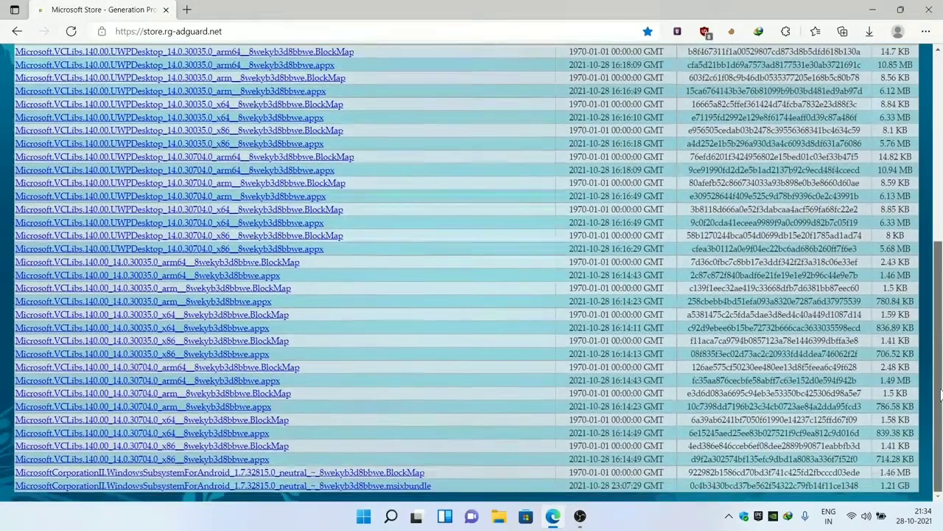
drag(907, 485, 881, 485)
drag(459, 490, 16, 487)
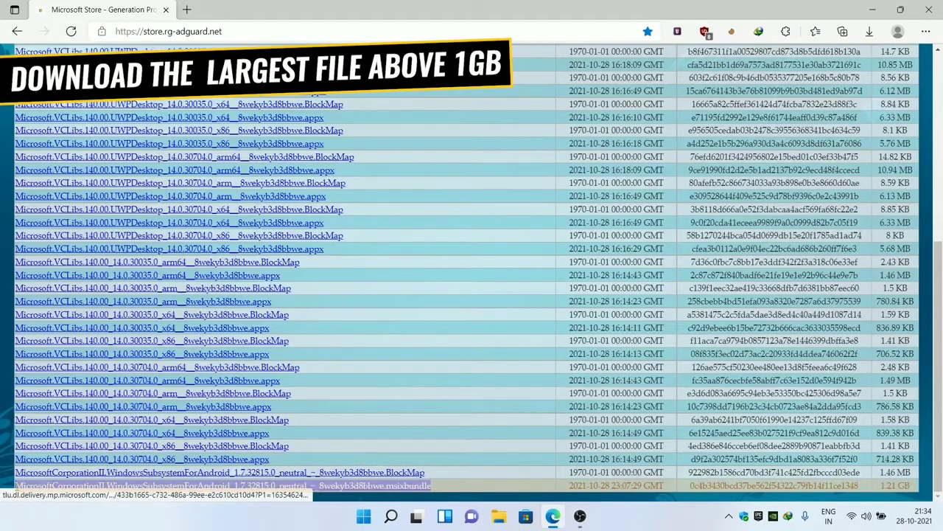
click(362, 487)
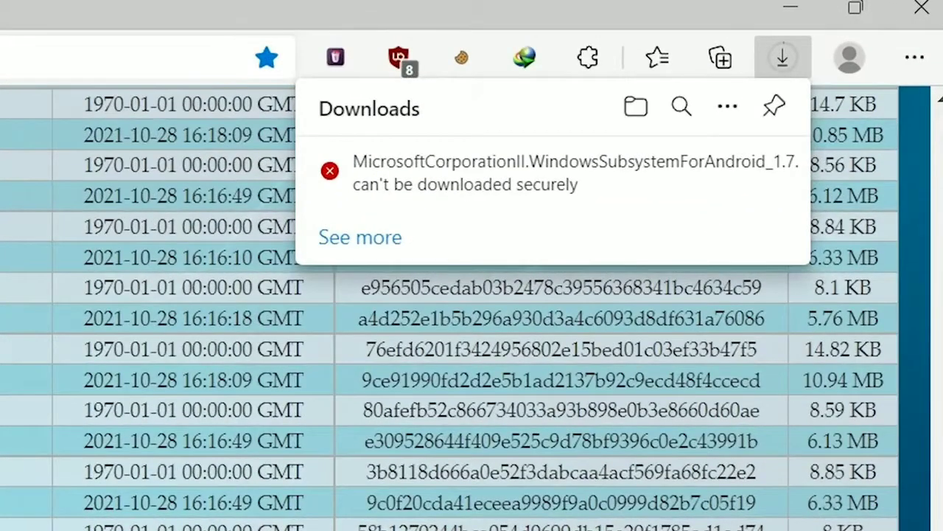
- Keep the msixbundle download despite Edge's insecure-file warning
click(754, 176)
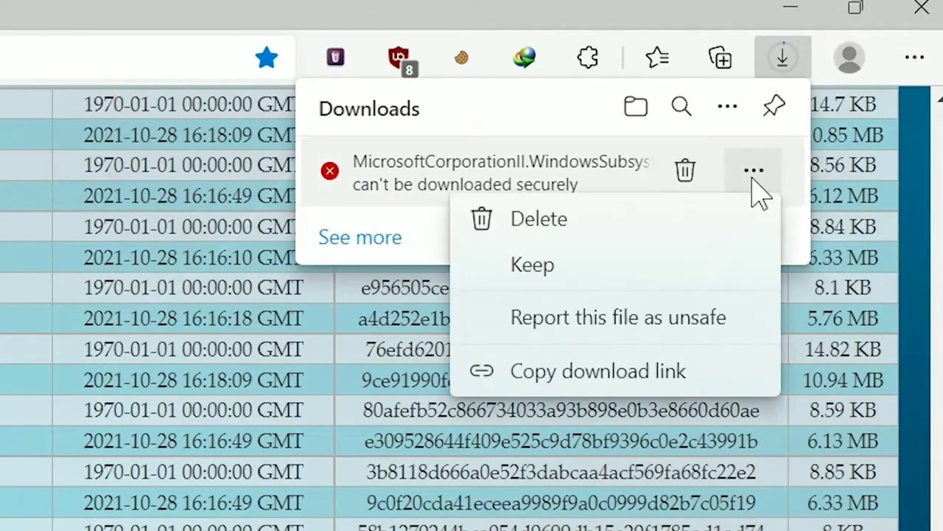
click(684, 266)
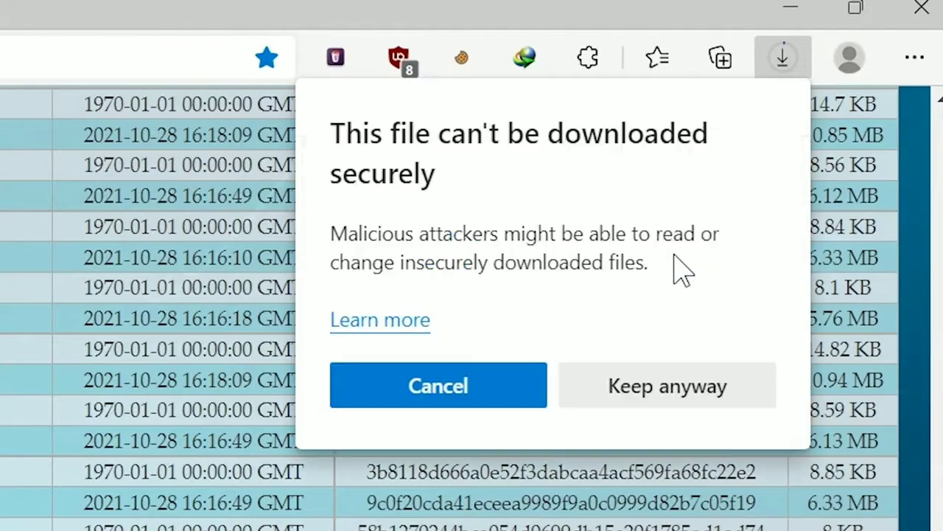
click(620, 402)
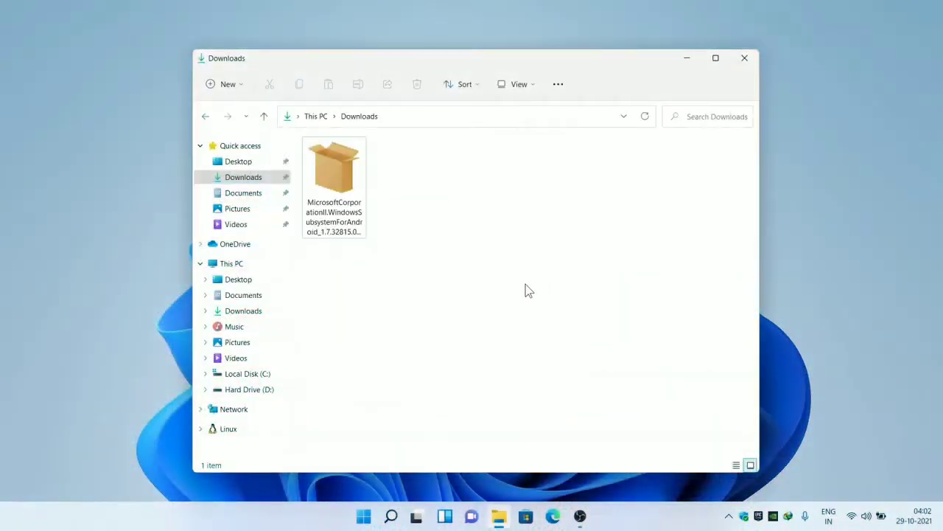
- Open the downloaded msixbundle in 7-Zip and enter the x64 Release-Nightly msix
click(344, 181)
right_click(345, 183)
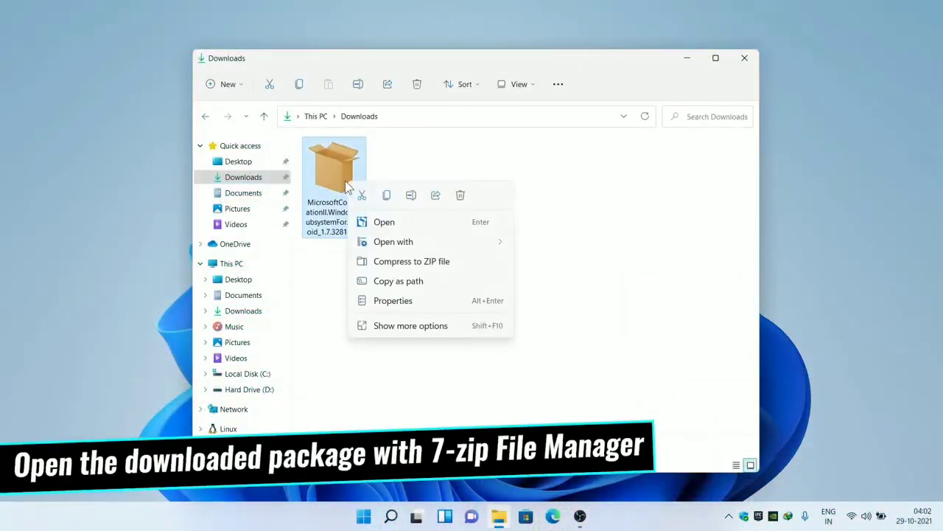
click(394, 331)
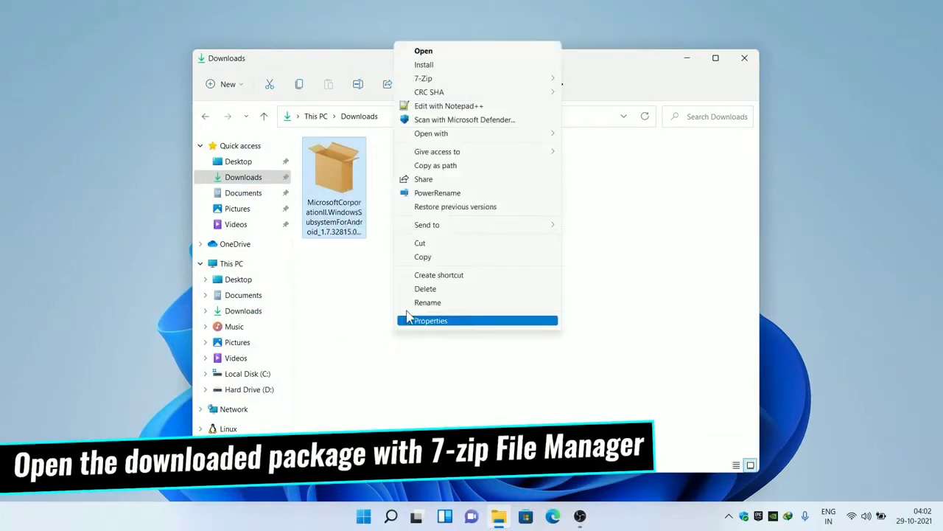
mouse_move(428, 79)
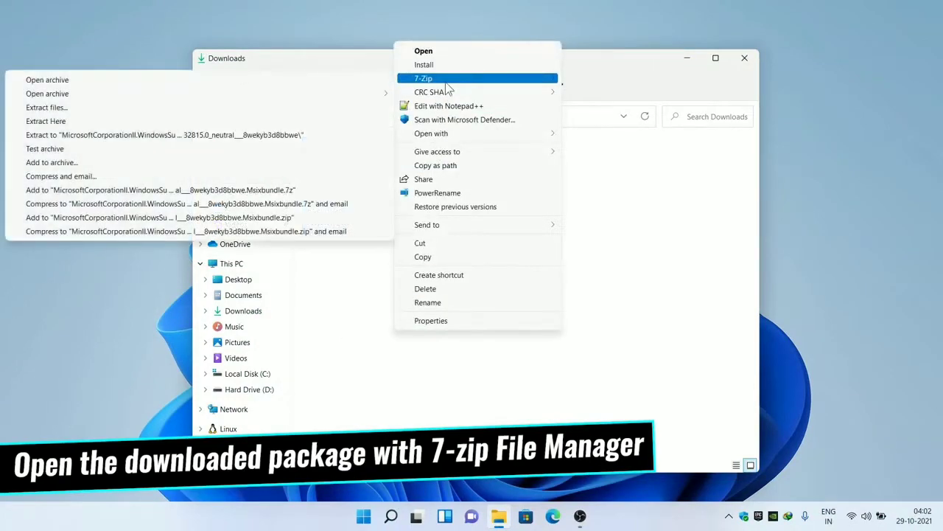
click(301, 87)
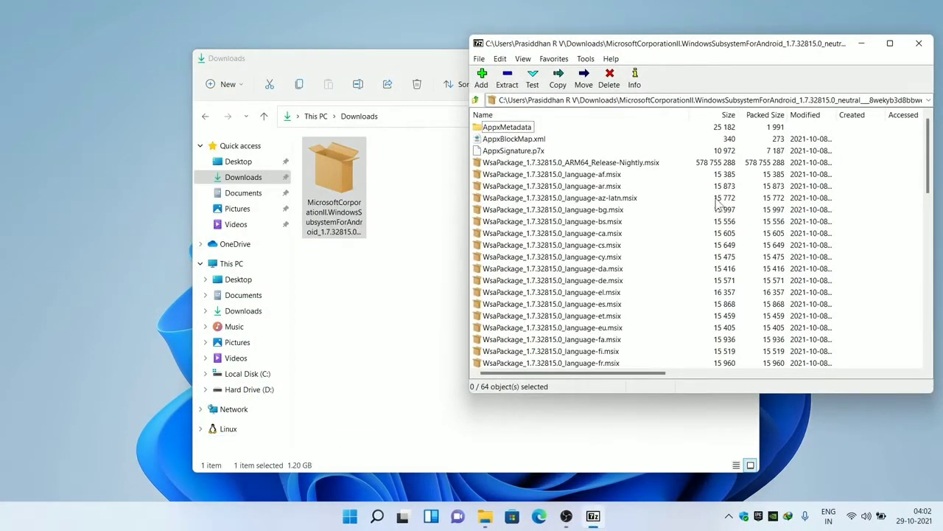
drag(928, 160, 929, 333)
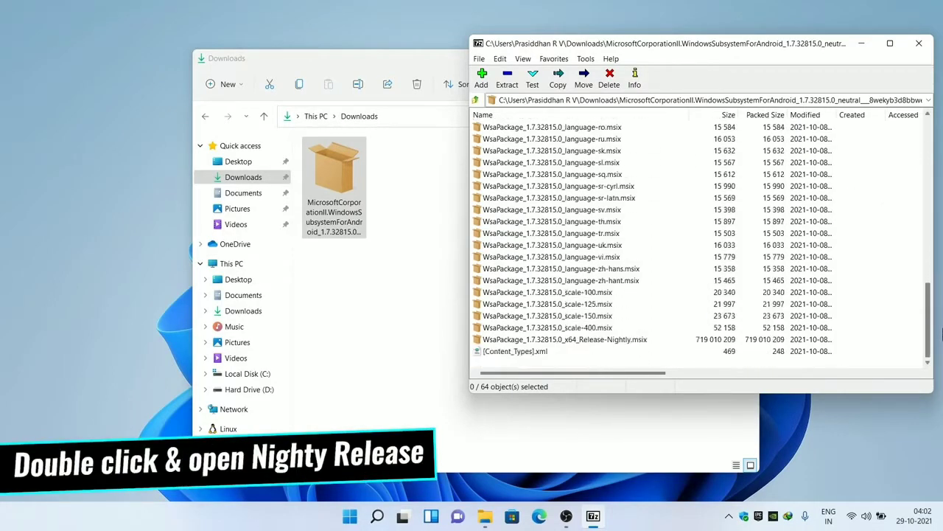
click(522, 340)
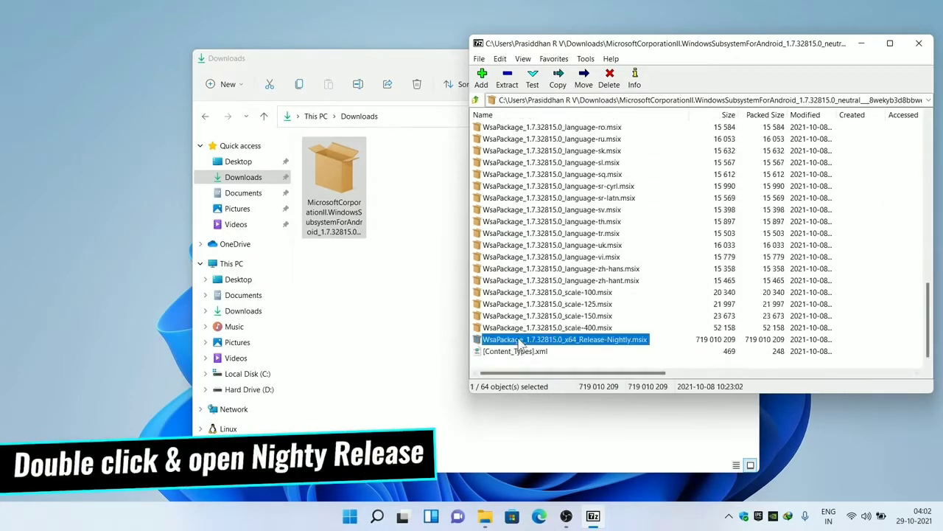
double_click(600, 340)
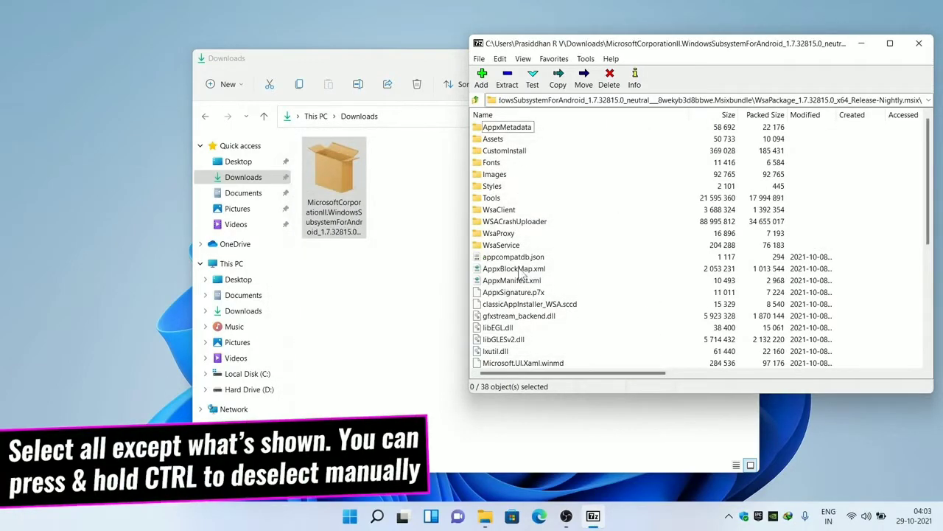
- Select all items except AppxMetadata, AppxBlockMap.xml, AppxSignature.p7x and [Content_Types].xml
key(ctrl+a)
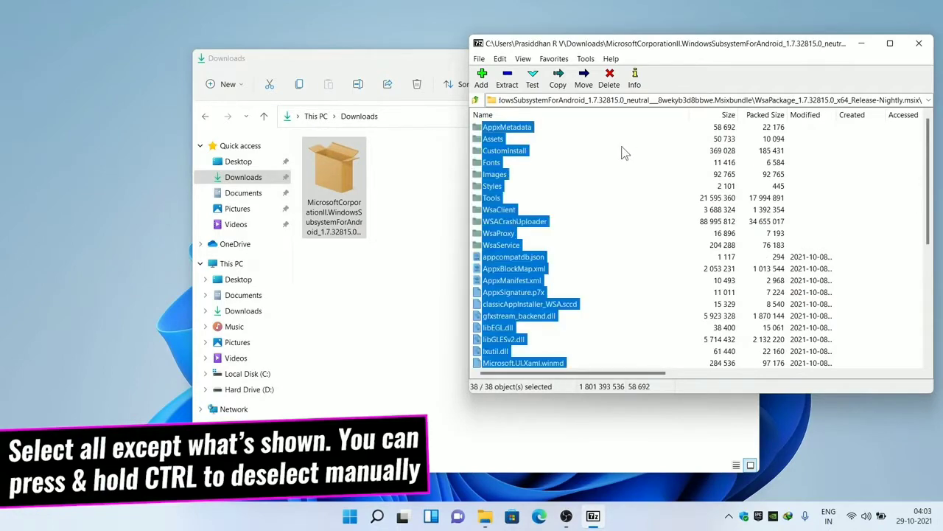
ctrl+click(506, 129)
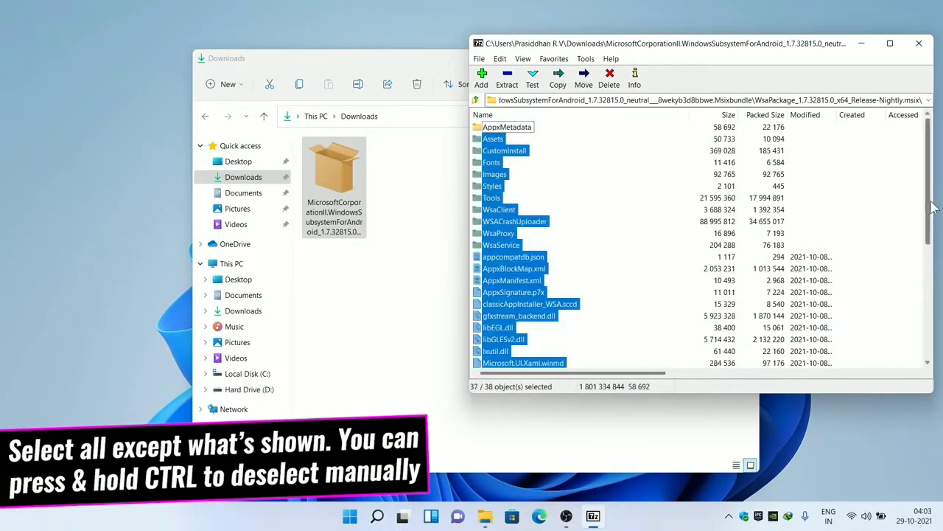
drag(930, 206, 930, 225)
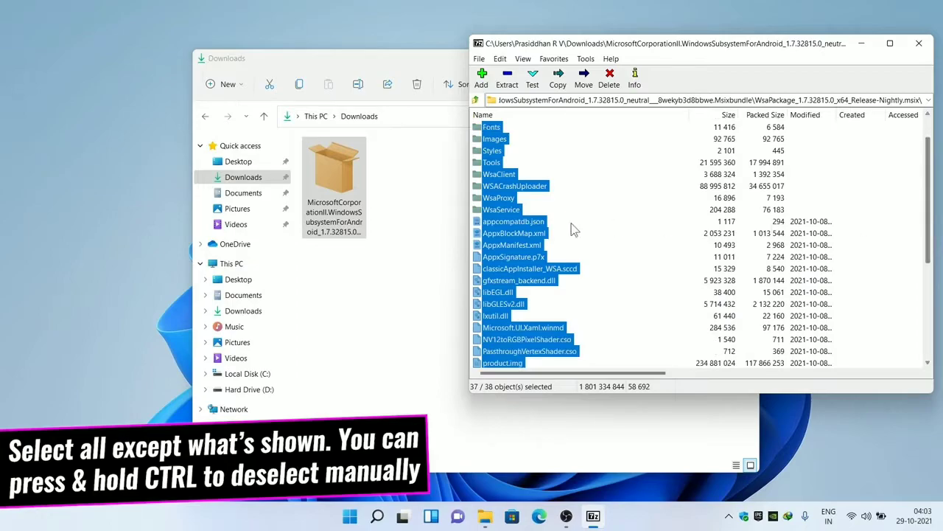
ctrl+click(535, 233)
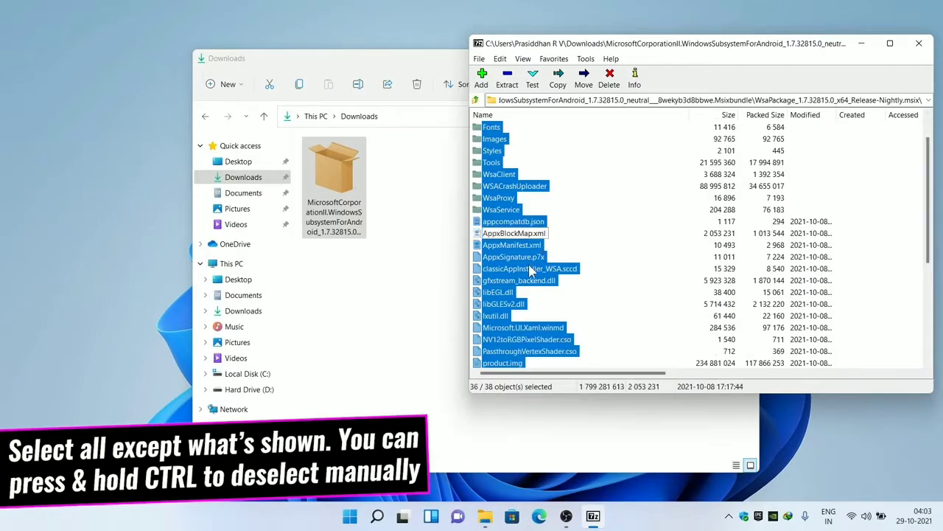
ctrl+click(528, 257)
drag(927, 227, 928, 327)
ctrl+click(519, 352)
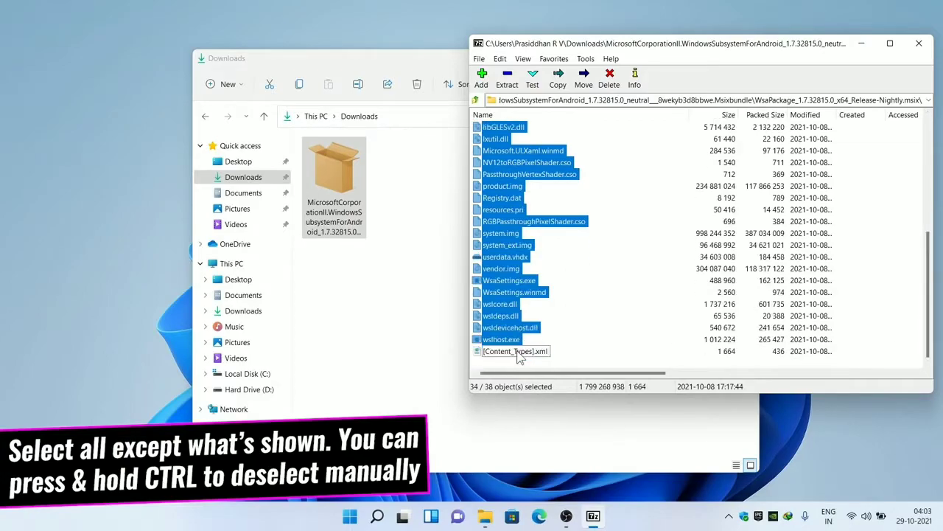
scroll(583, 316, up, 5)
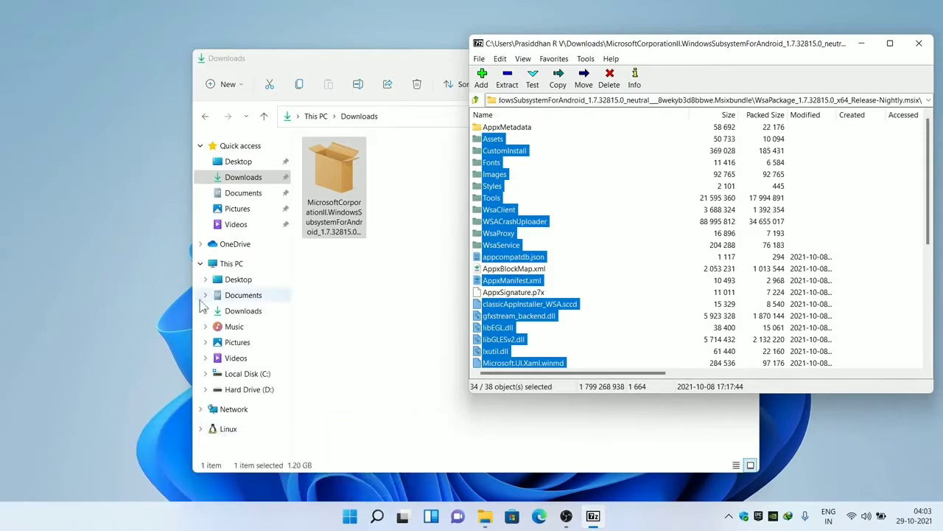
- Create and open a WindowsSubsystemAndroid folder on Local Disk (C:)
click(219, 269)
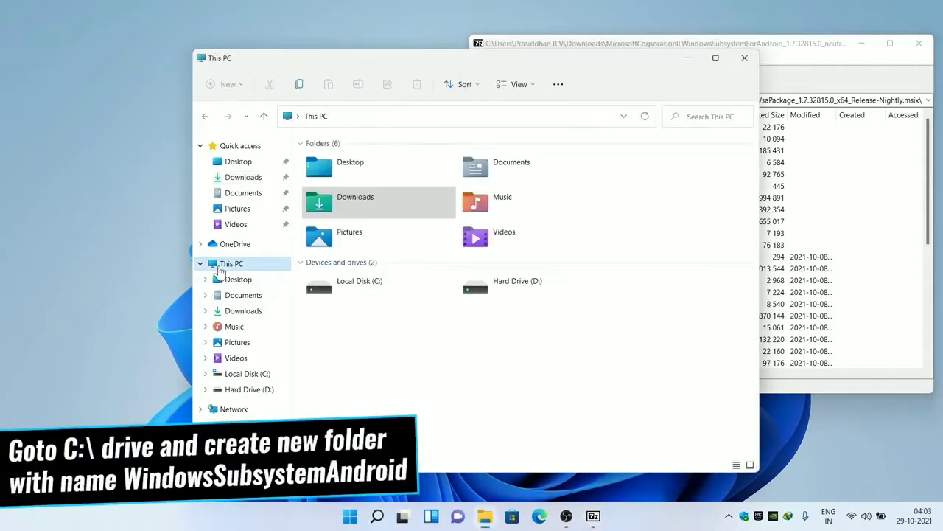
double_click(383, 294)
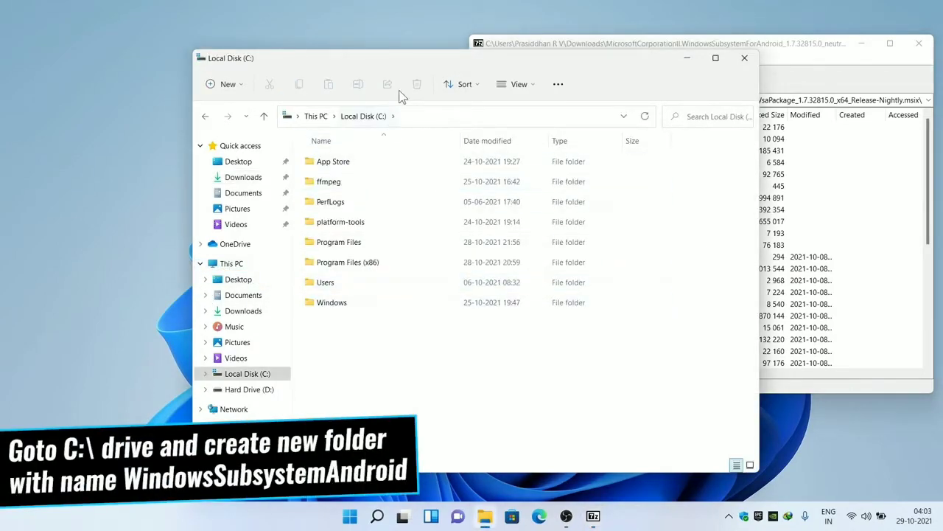
drag(759, 179, 616, 188)
drag(471, 70, 308, 63)
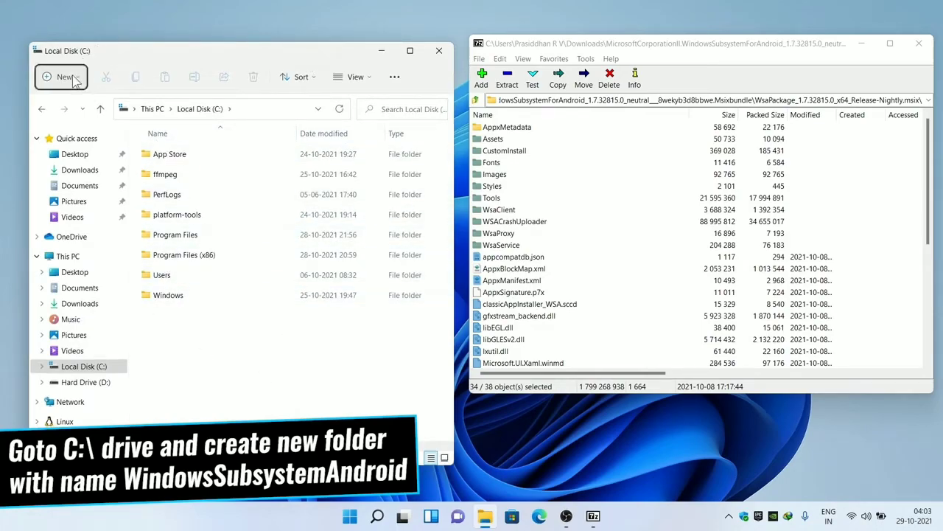
key(ctrl+shift+n)
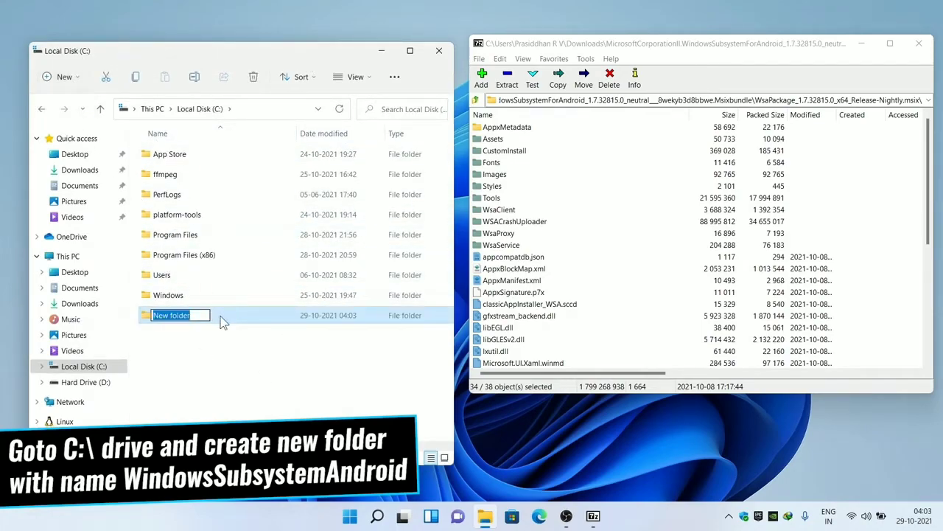
text(WindowsSubsystemAndroid)
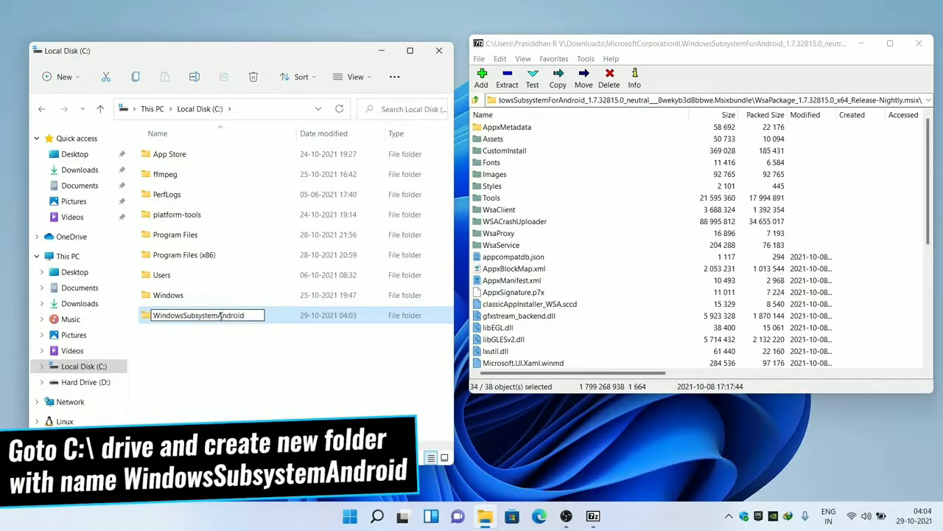
click(258, 378)
double_click(213, 317)
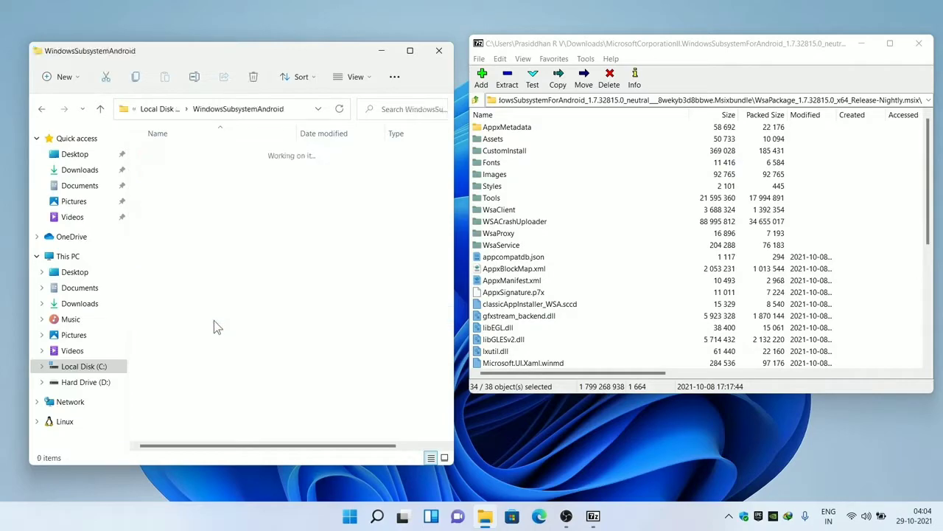
- Extract the selected WSA package files into WindowsSubsystemAndroid and close 7-Zip
drag(498, 221, 483, 226)
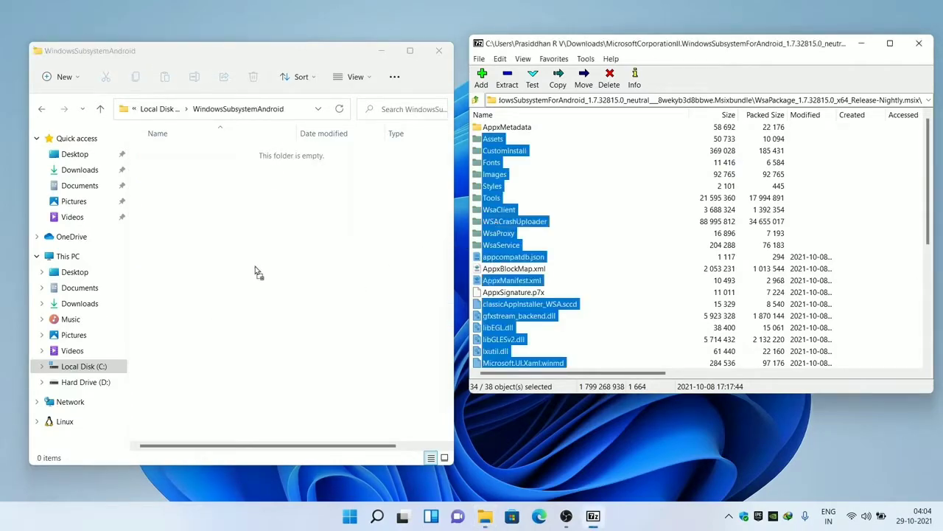
drag(258, 273, 258, 273)
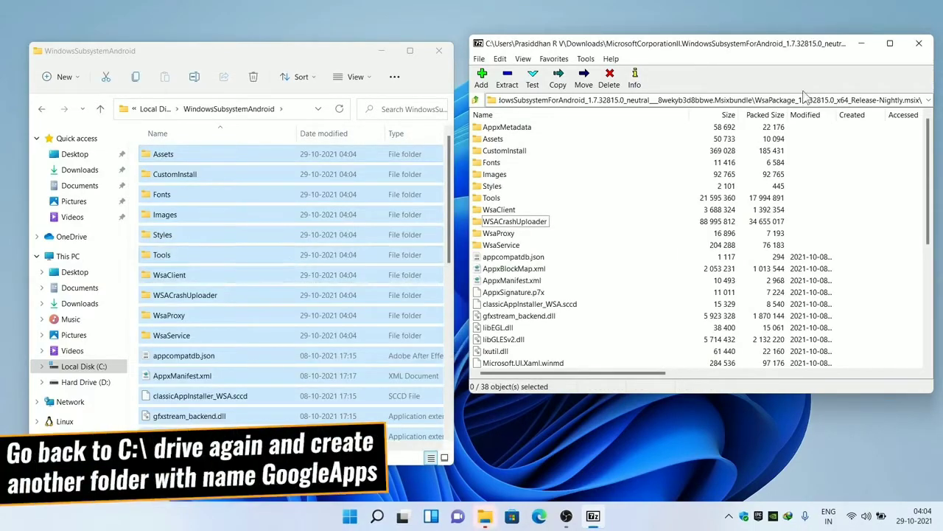
click(919, 43)
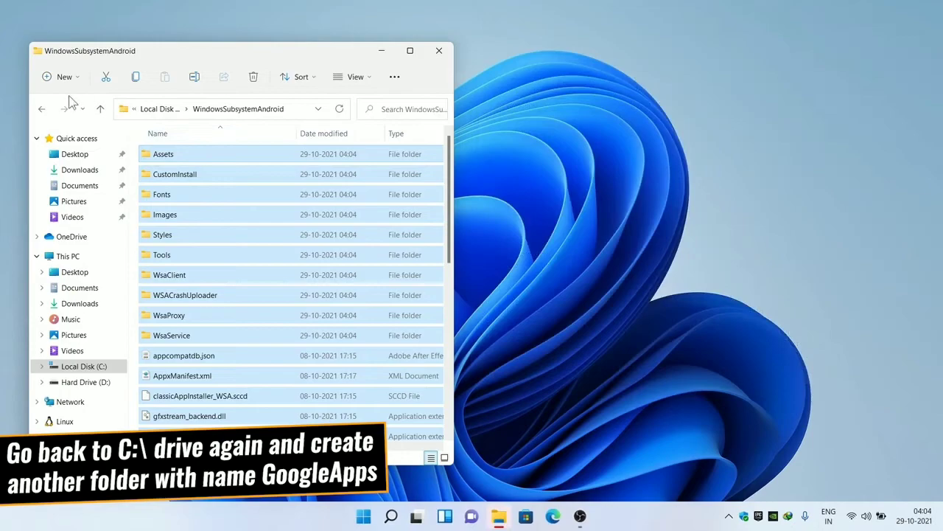
- Create a GoogleApps folder on C: and open it
click(45, 109)
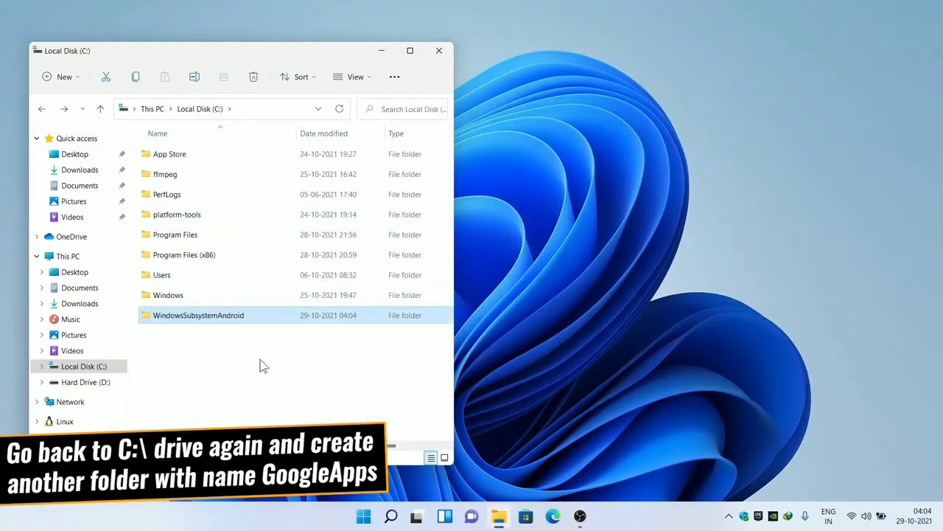
click(266, 375)
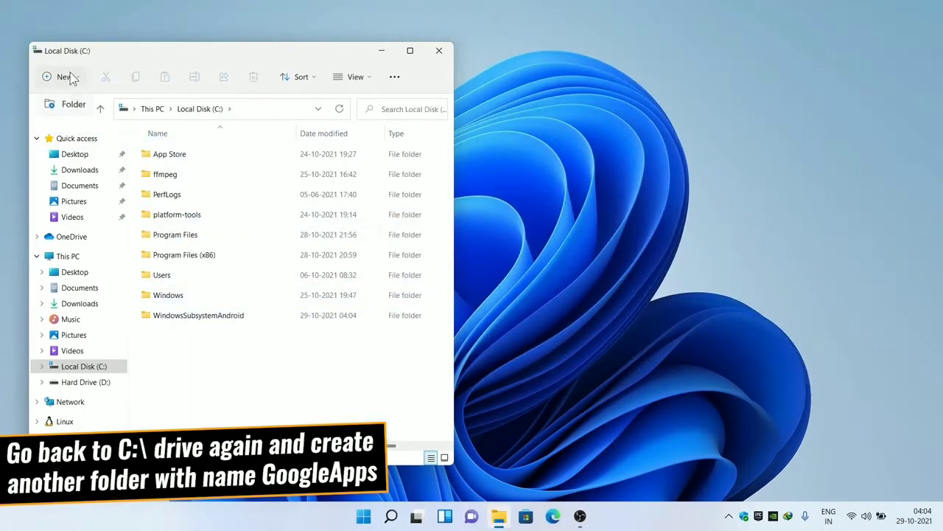
click(73, 106)
text(GoogleApp)
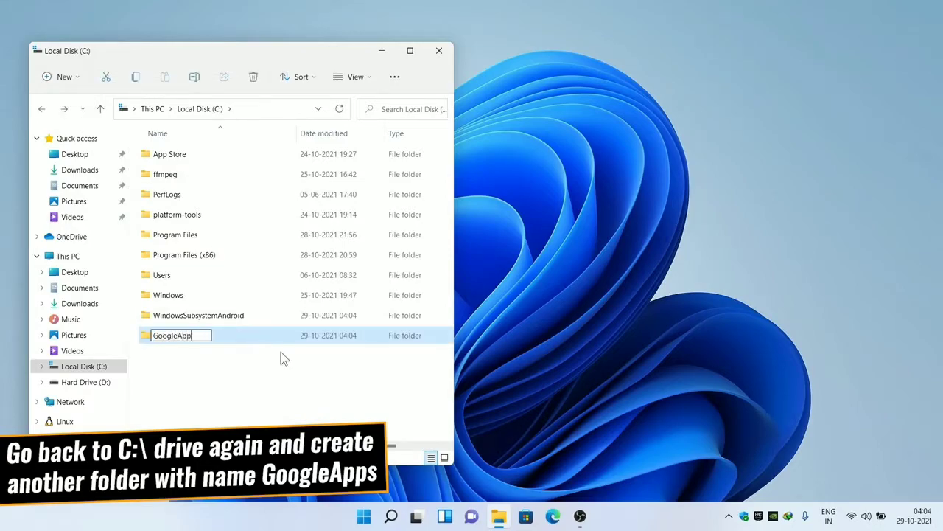
text(s)
key(Return)
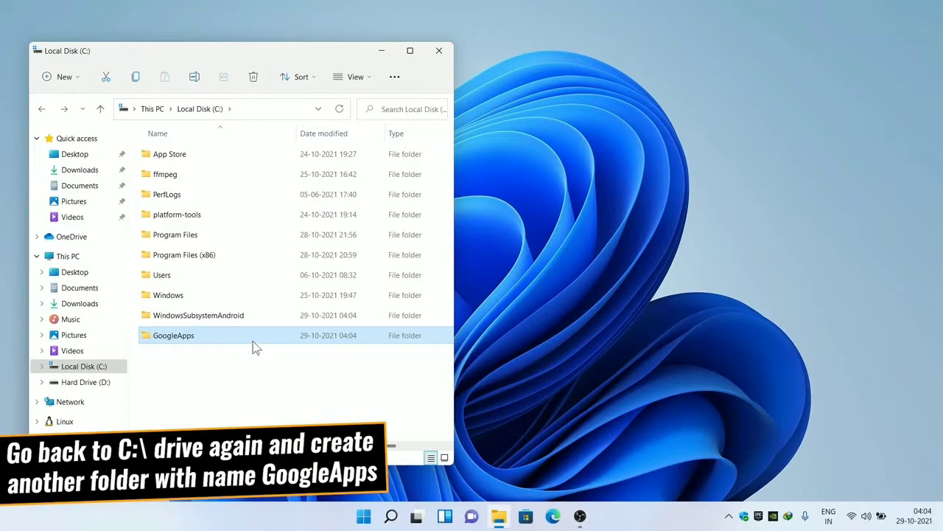
double_click(254, 342)
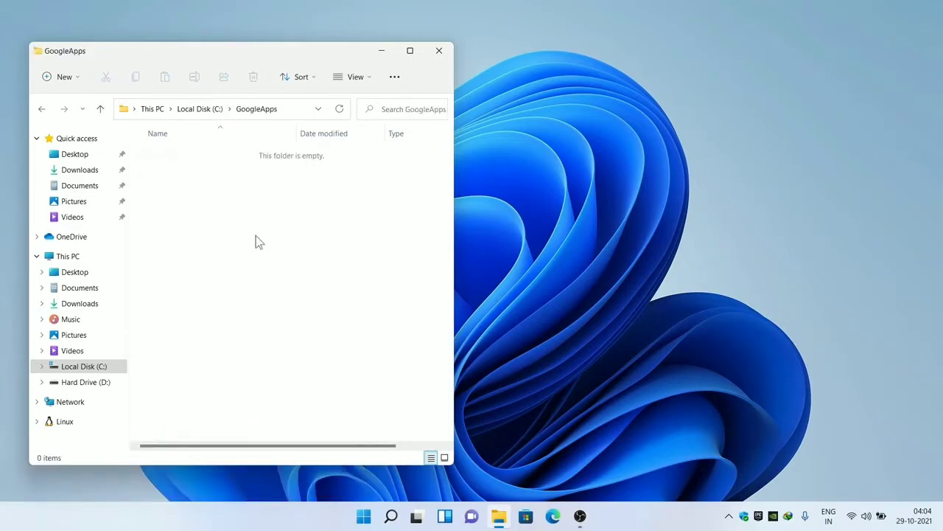
- Download the WSAGAScript repository from GitHub as a ZIP and open WSAGAScript-main.zip
click(553, 517)
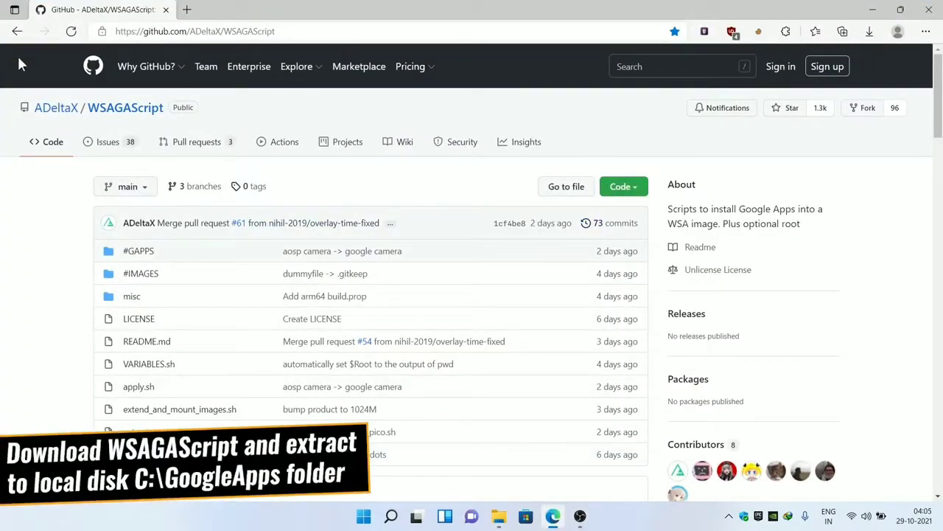
click(624, 187)
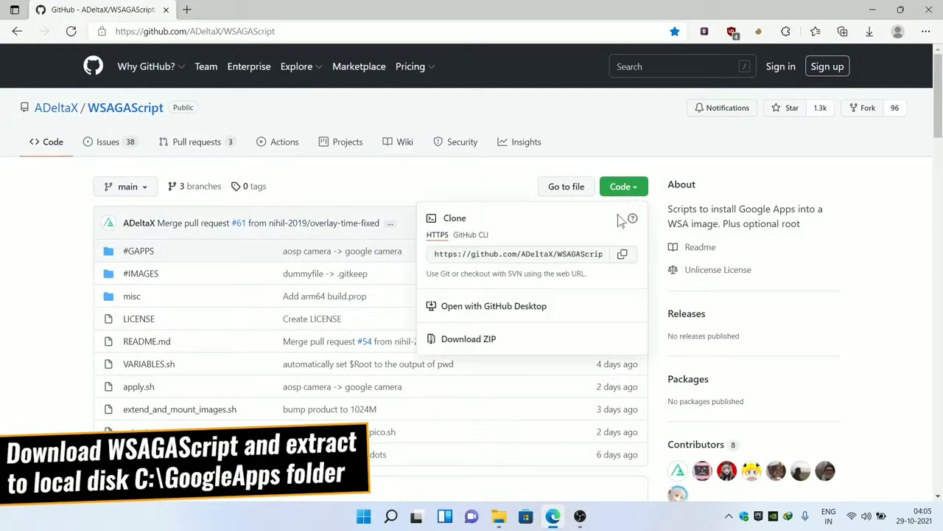
click(537, 349)
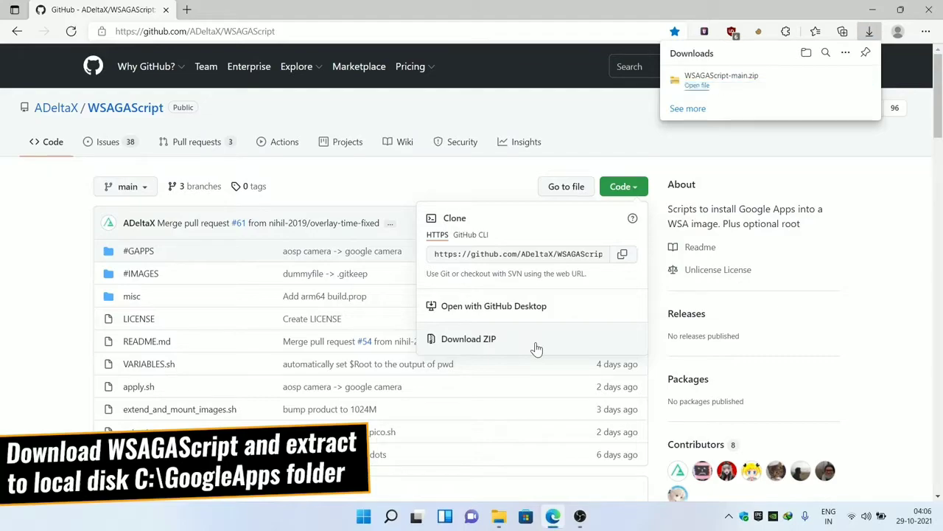
click(728, 91)
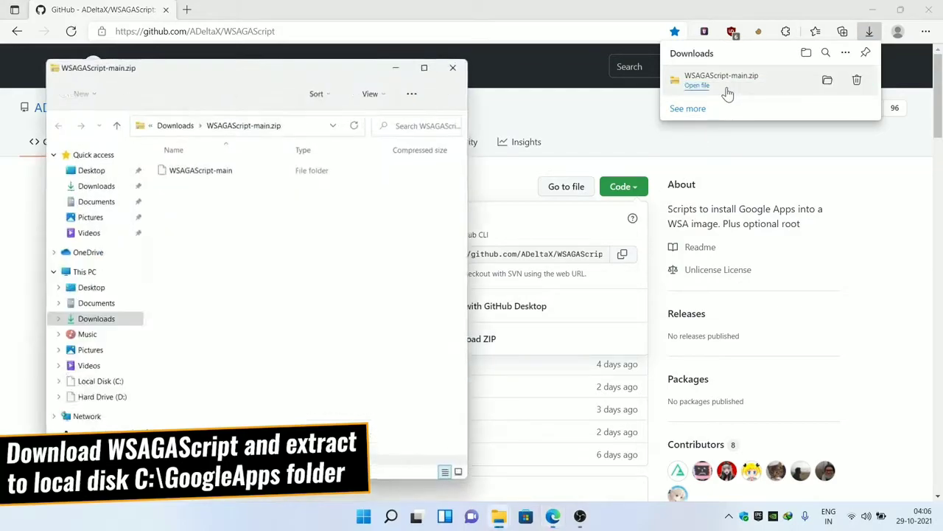
- Drag all ten WSAGAScript-main items from the zip into C:\GoogleApps, then close the zip window
click(872, 9)
drag(287, 77, 731, 64)
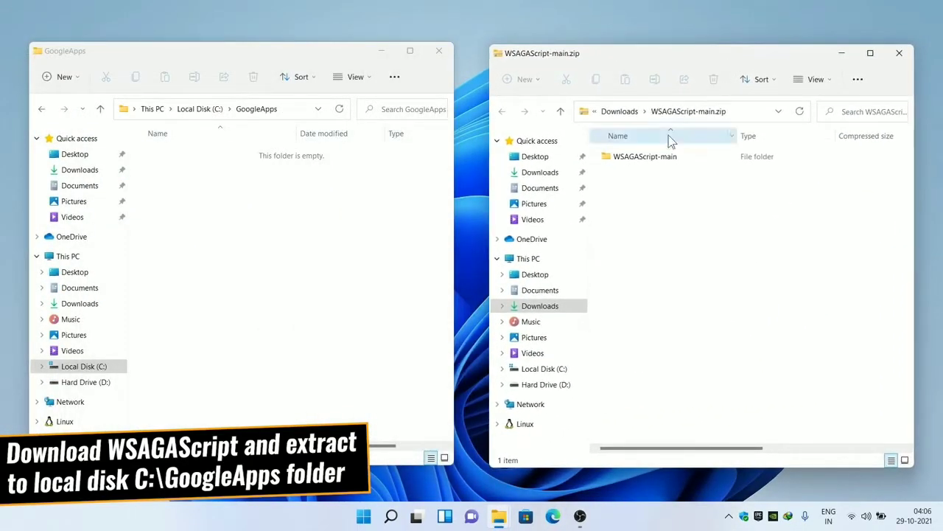
double_click(631, 159)
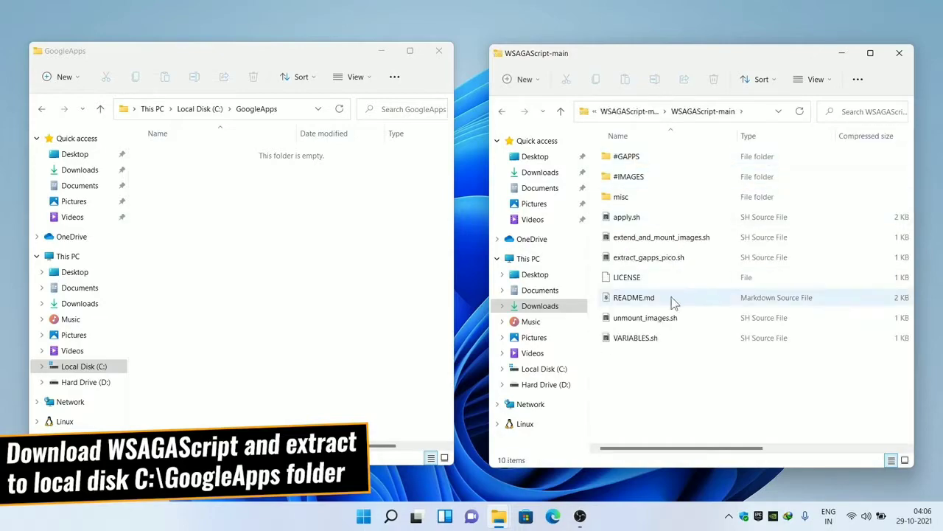
drag(668, 362, 626, 137)
drag(631, 180, 255, 177)
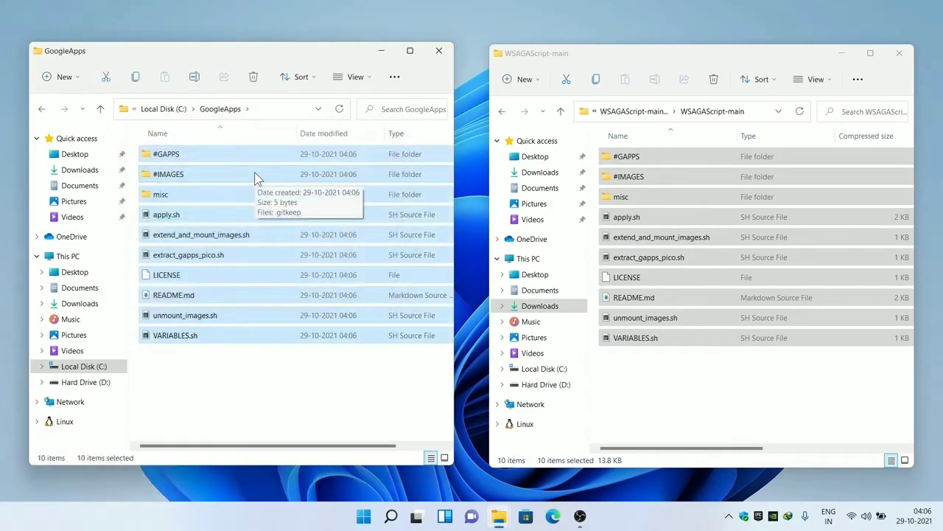
click(906, 56)
click(901, 54)
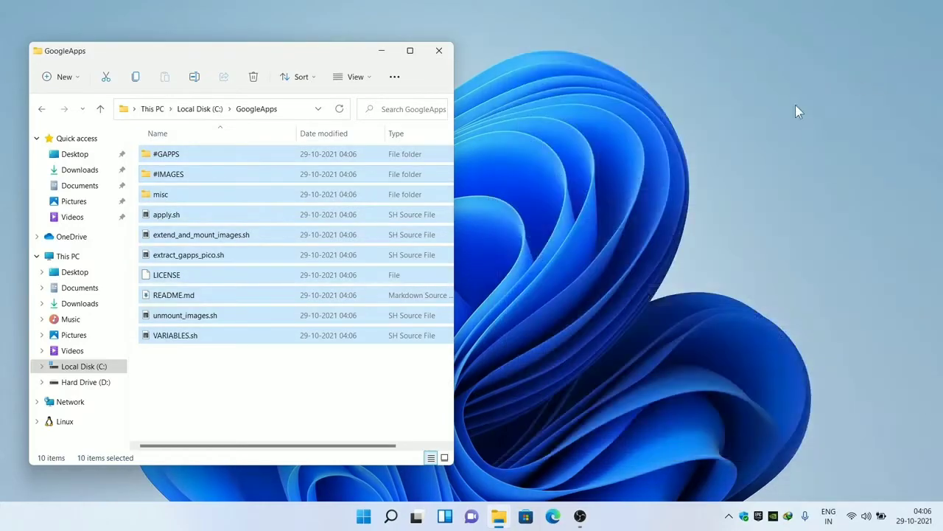
click(354, 366)
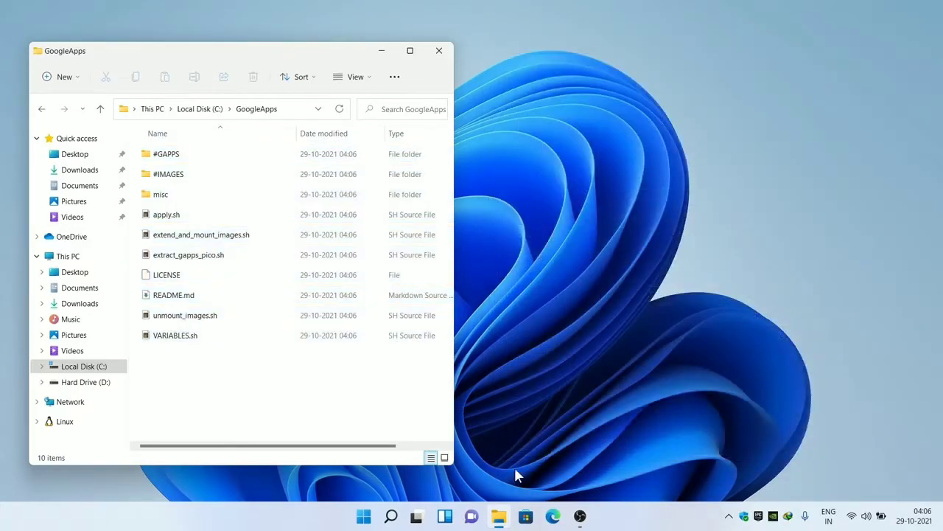
- Choose x86_64, Android 11.0 and pico on Open GApps and download open_gapps-x86_64-11.0-pico-20211028.zip
click(552, 516)
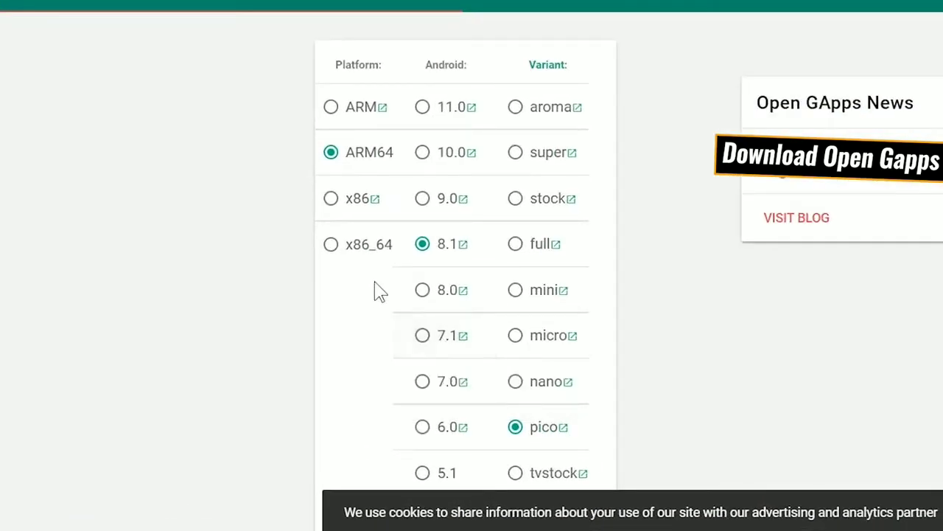
click(363, 259)
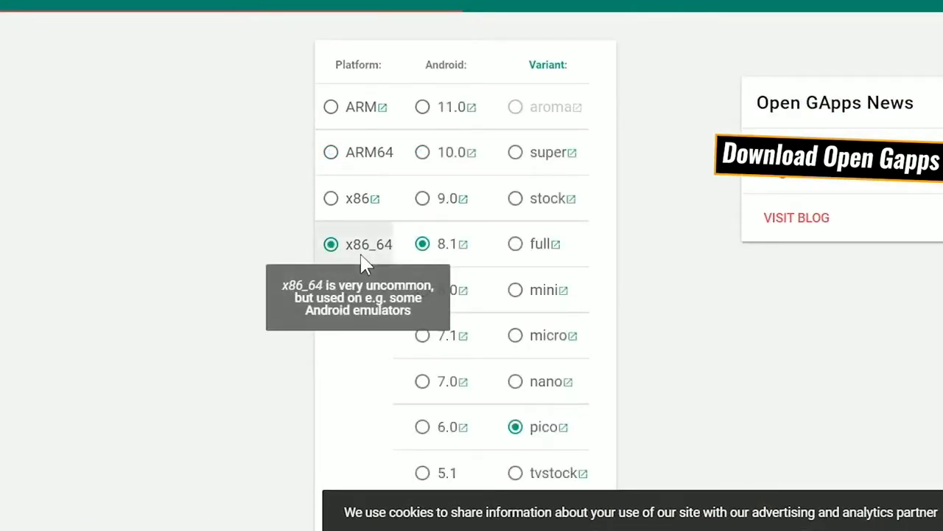
click(425, 108)
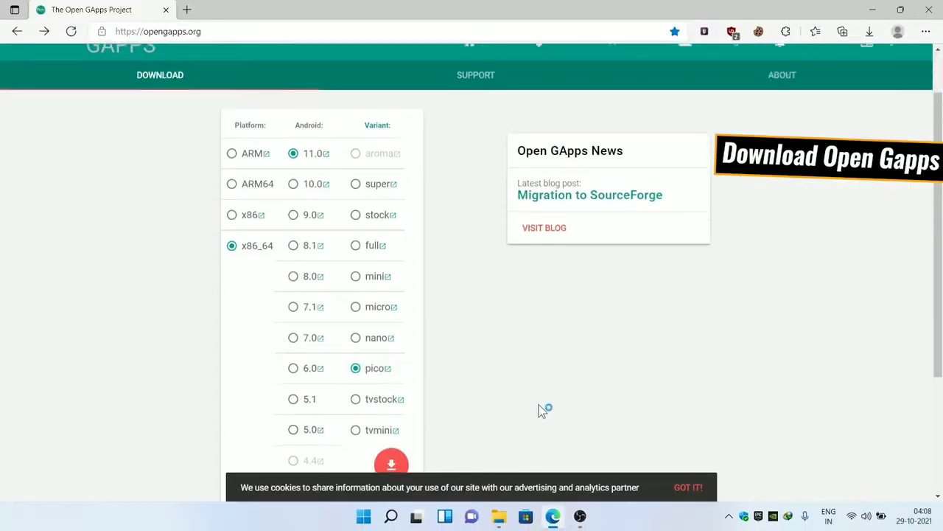
scroll(649, 476, down, 1)
click(406, 393)
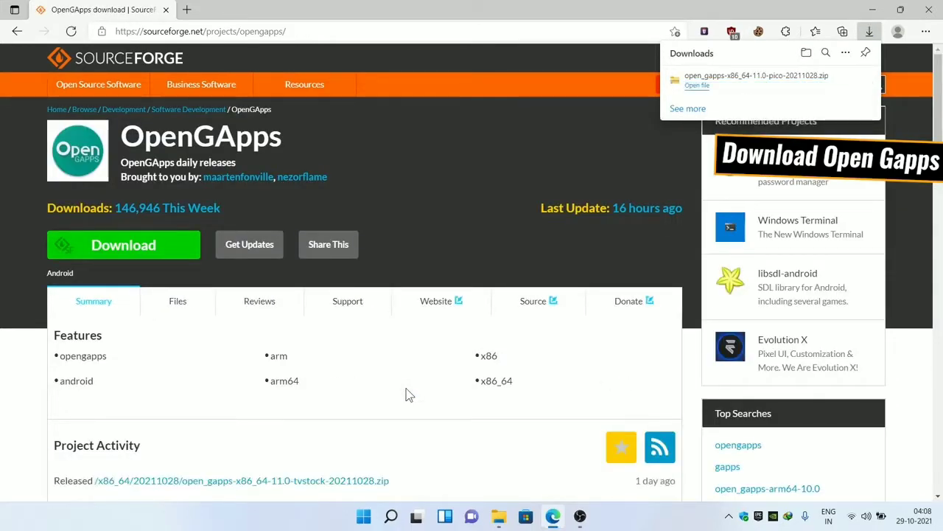
- Drag the OpenGApps pico zip from Edge's downloads into GoogleApps\#GAPPS, then return to GoogleApps
drag(457, 13, 691, 45)
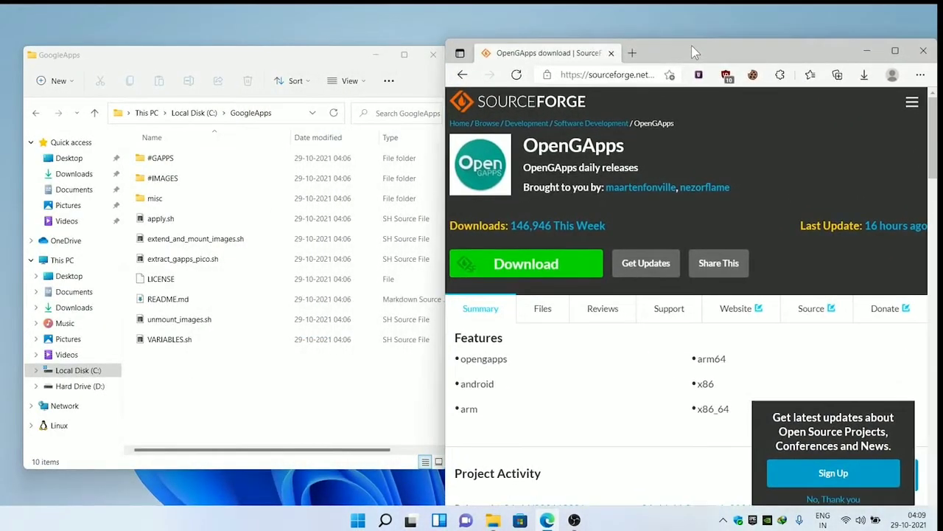
double_click(171, 157)
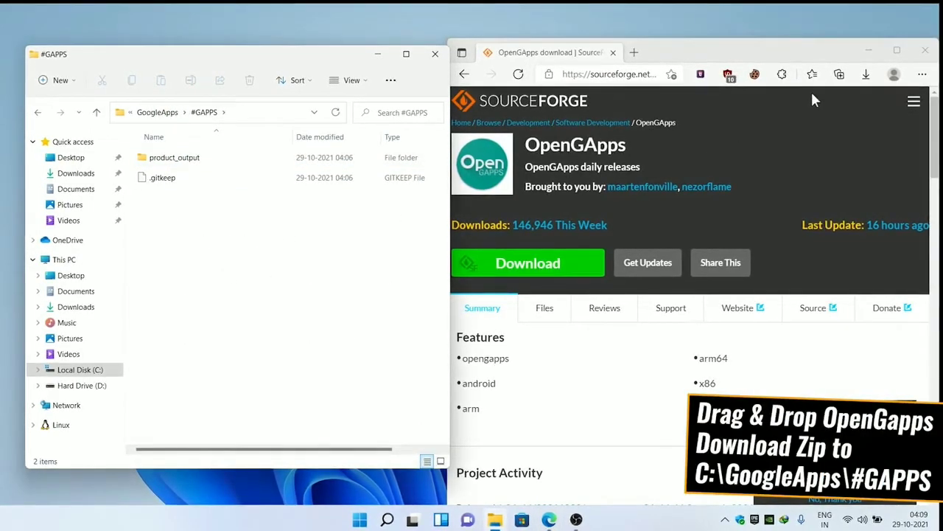
click(866, 75)
drag(738, 119, 348, 268)
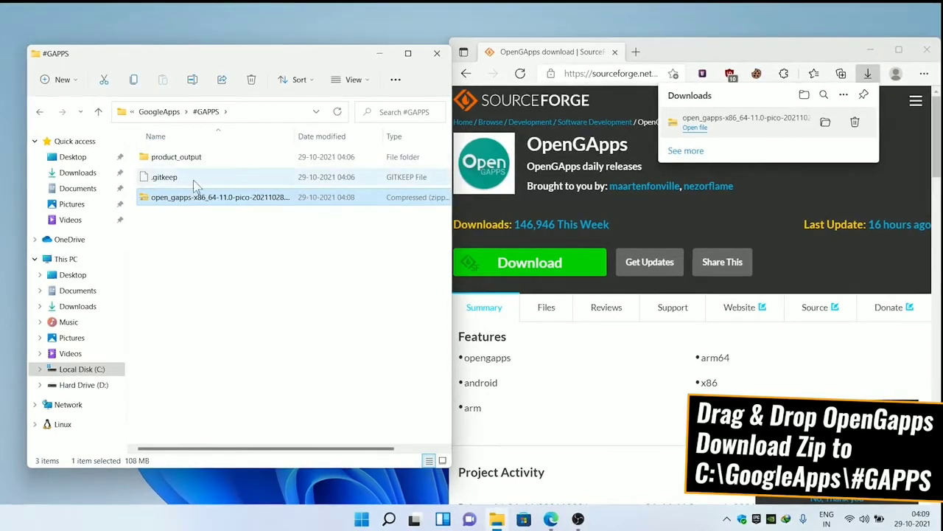
click(40, 113)
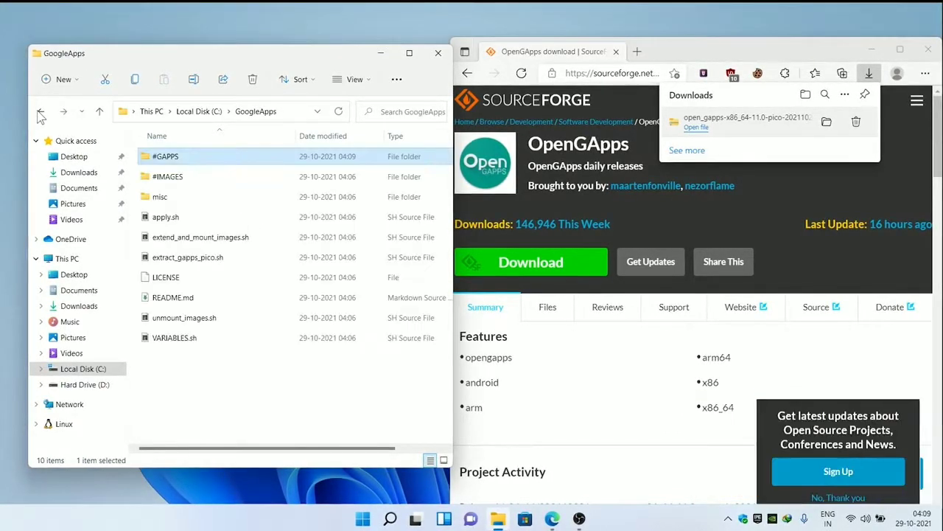
- Open C:\WindowsSubsystemAndroid and switch the file view to Medium icons
click(178, 114)
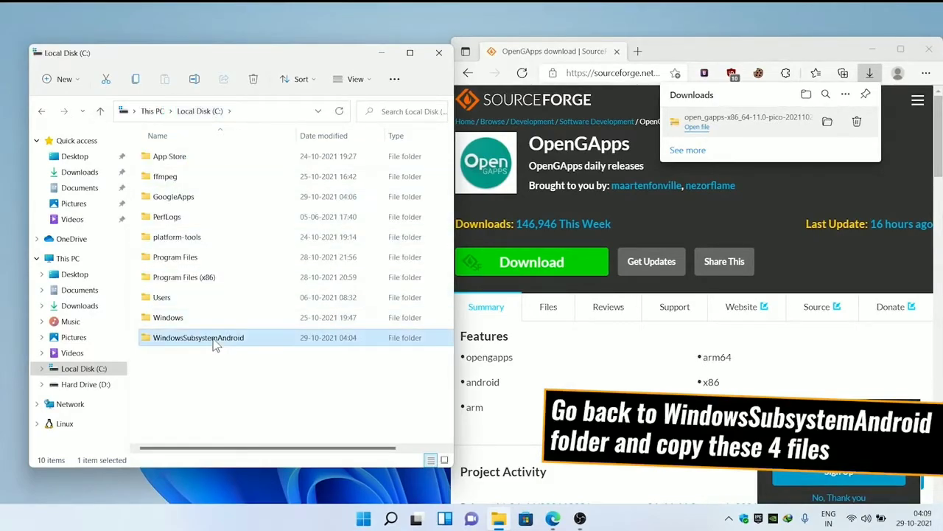
double_click(216, 342)
scroll(215, 342, down, 5)
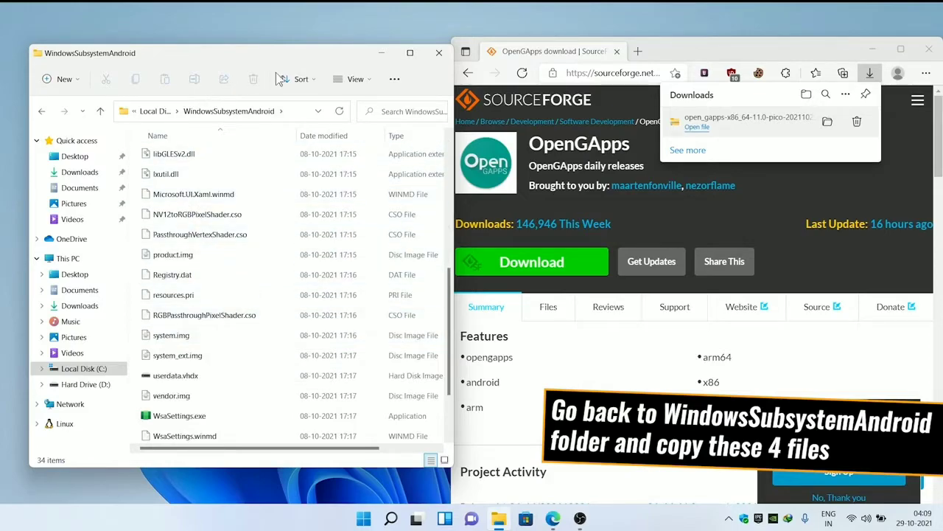
click(350, 80)
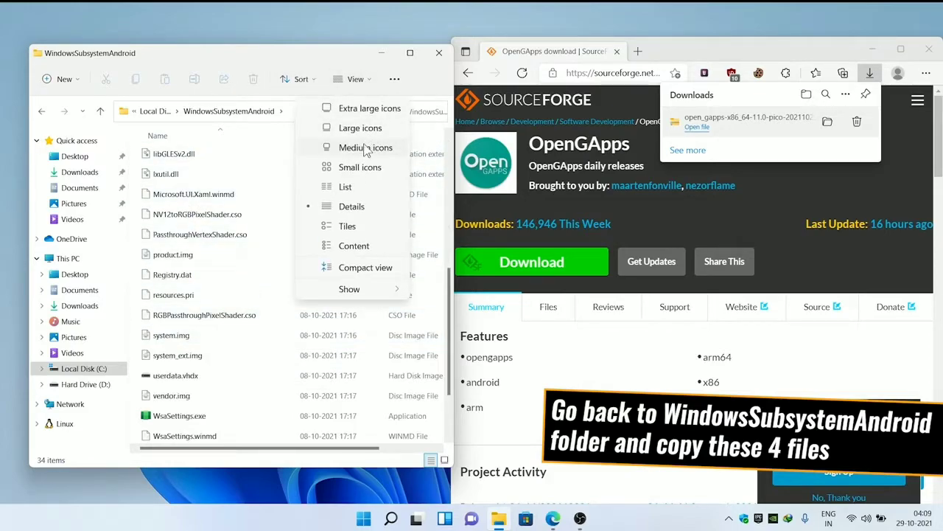
click(366, 148)
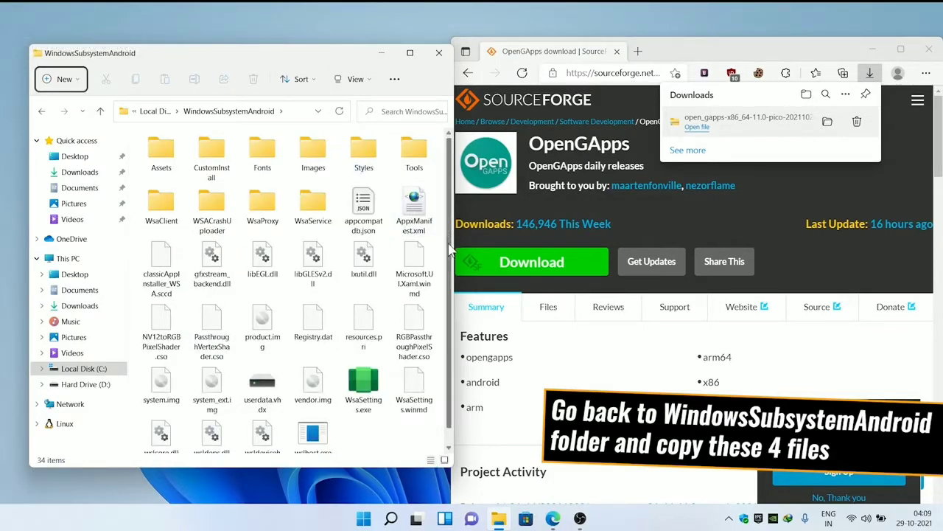
- Select product.img, system.img, system_ext.img and vendor.img and copy them
scroll(286, 426, down, 1)
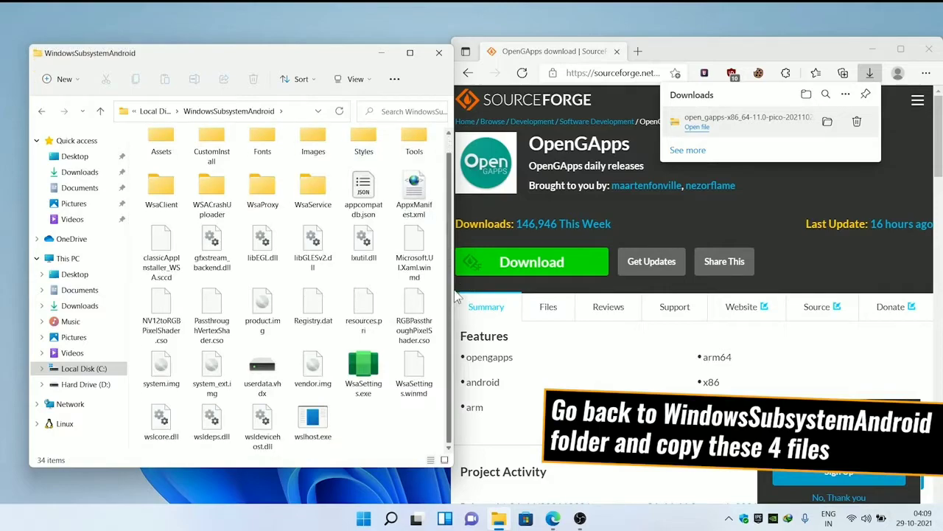
click(317, 372)
ctrl+click(161, 372)
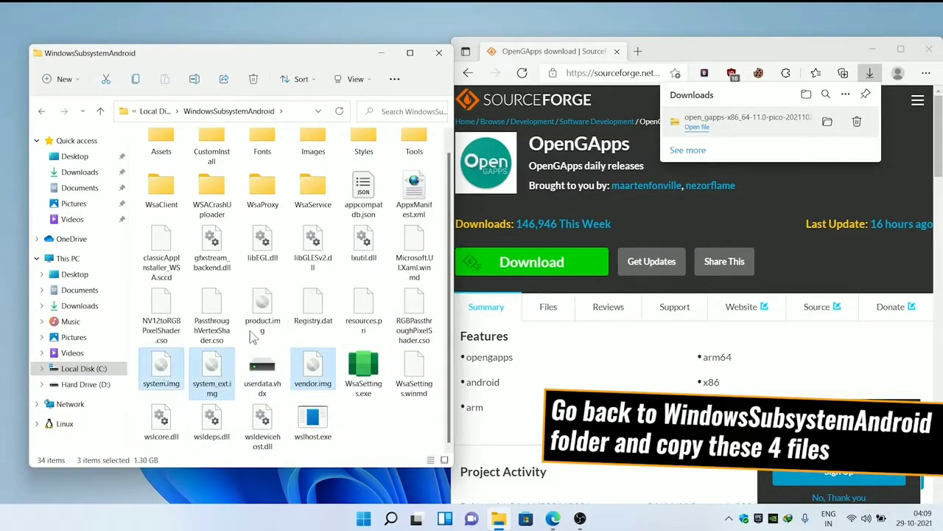
ctrl+click(270, 304)
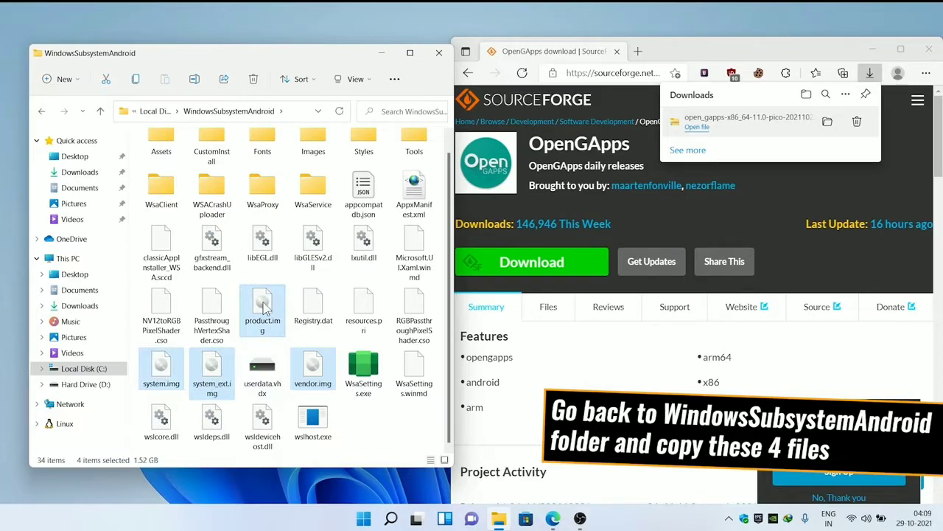
right_click(276, 310)
click(306, 319)
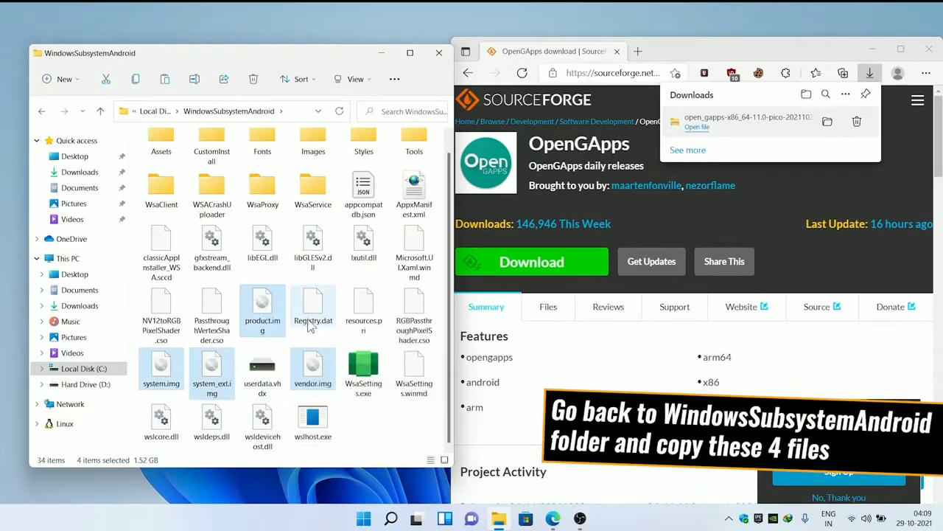
- Paste the four copied disk images into C:\GoogleApps\#IMAGES
click(166, 115)
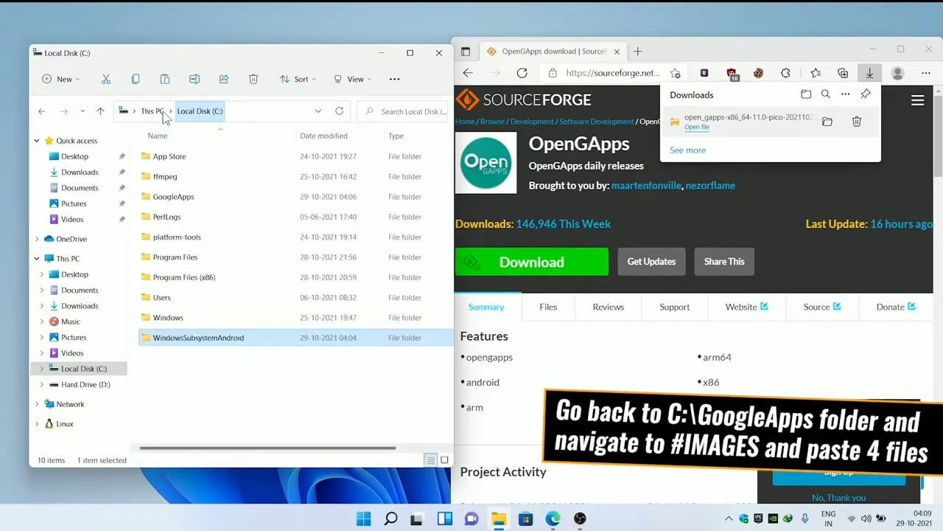
click(193, 200)
double_click(195, 200)
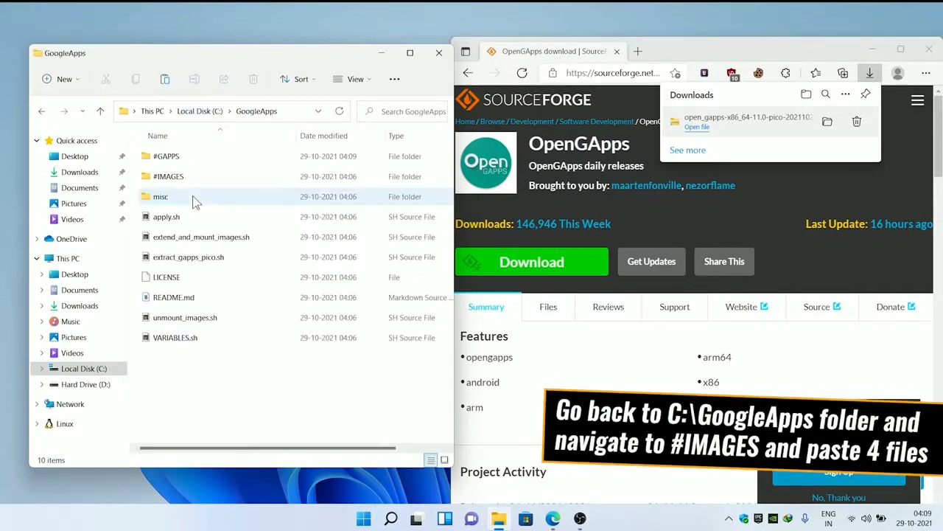
double_click(196, 177)
right_click(270, 214)
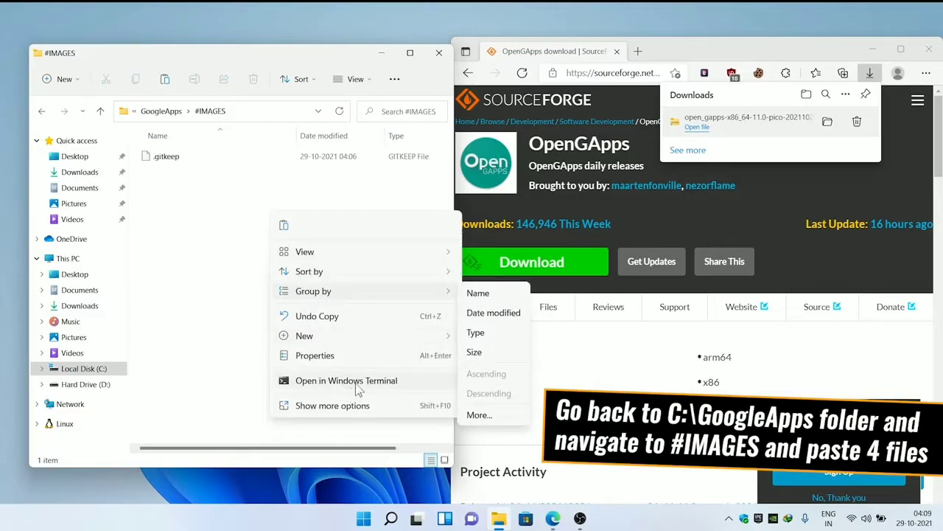
click(284, 226)
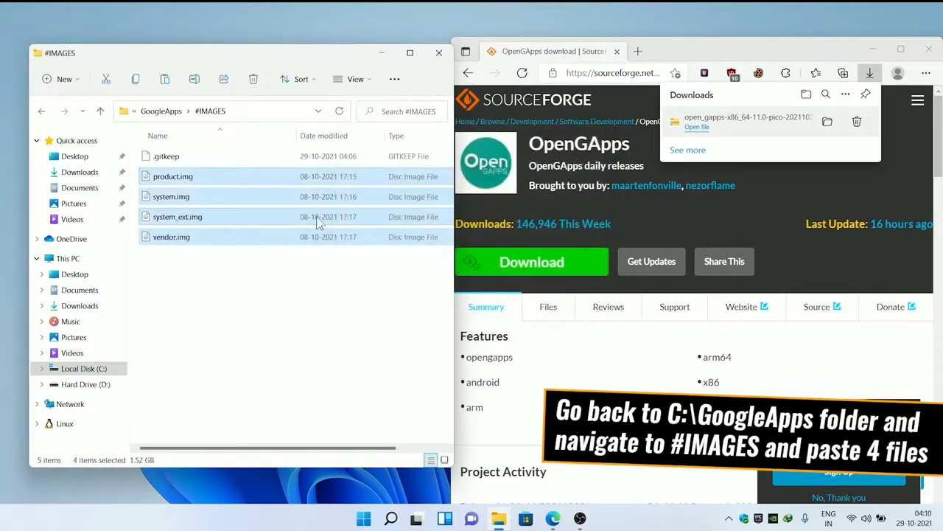
- Close Edge, widen Explorer, and open a terminal in the GoogleApps folder
click(929, 49)
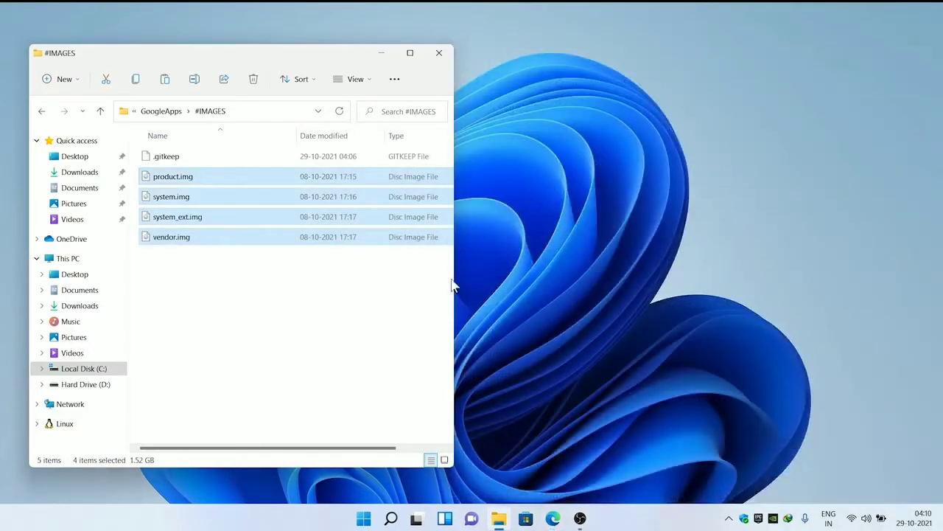
drag(454, 289, 802, 296)
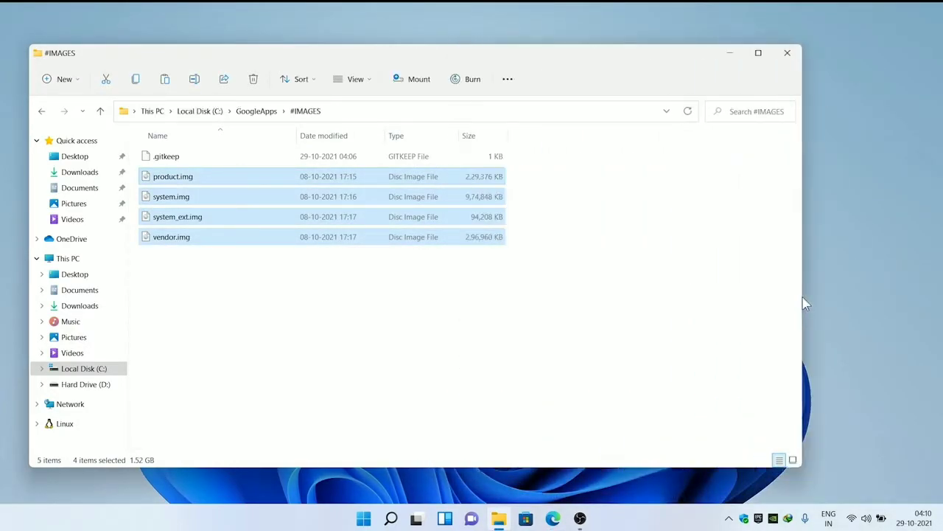
drag(567, 63, 619, 60)
click(622, 269)
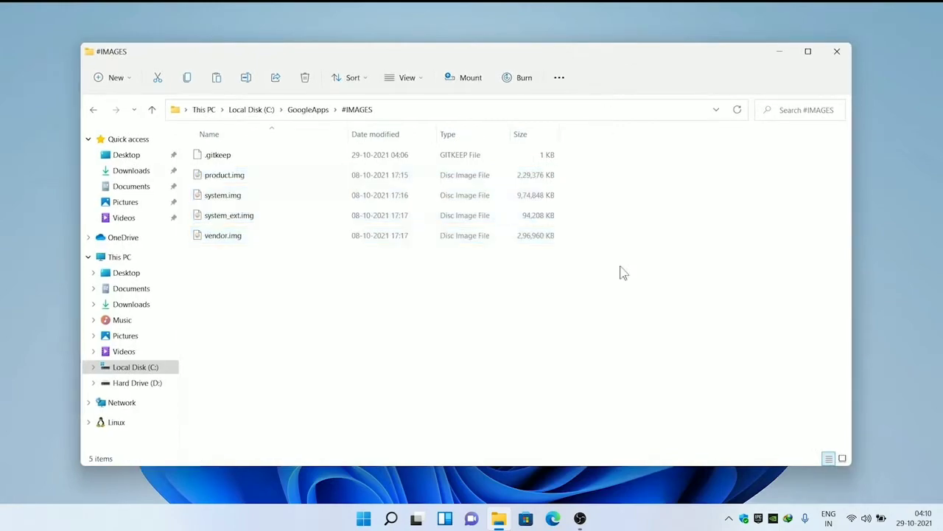
click(318, 116)
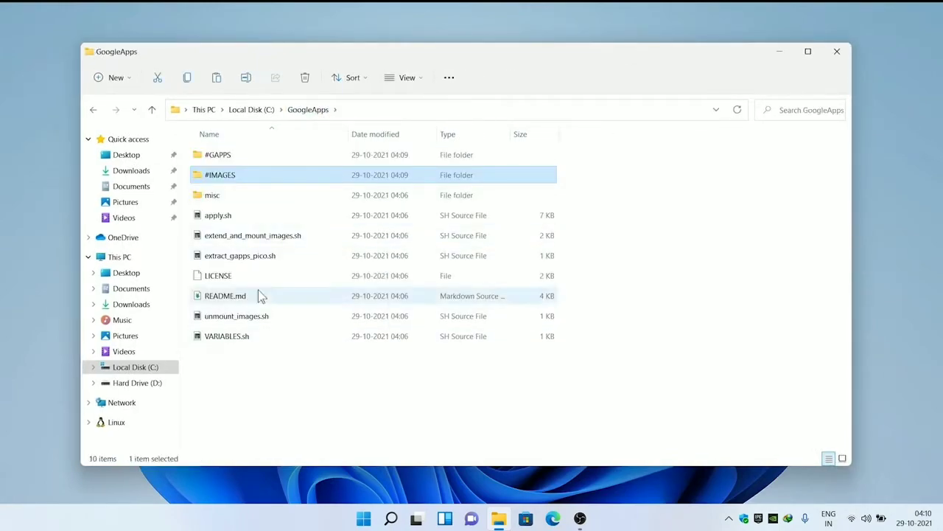
click(307, 399)
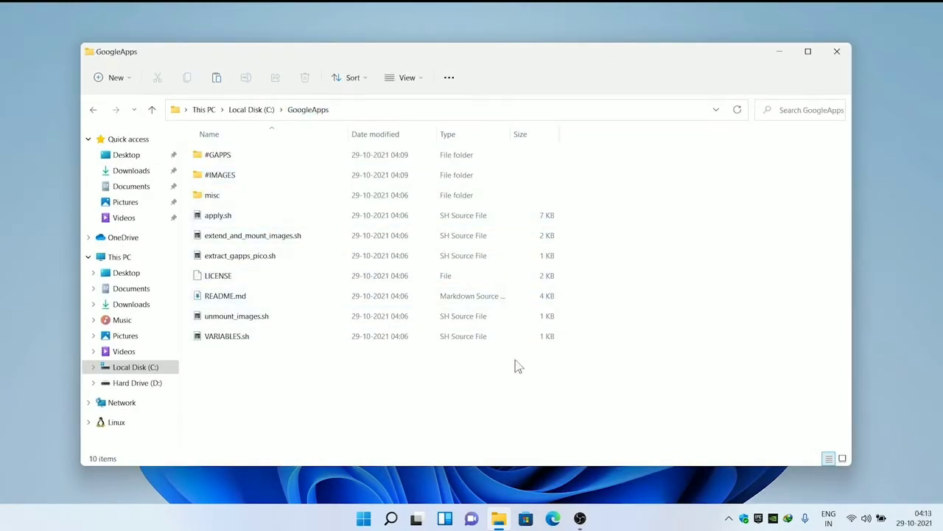
right_click(516, 366)
click(573, 329)
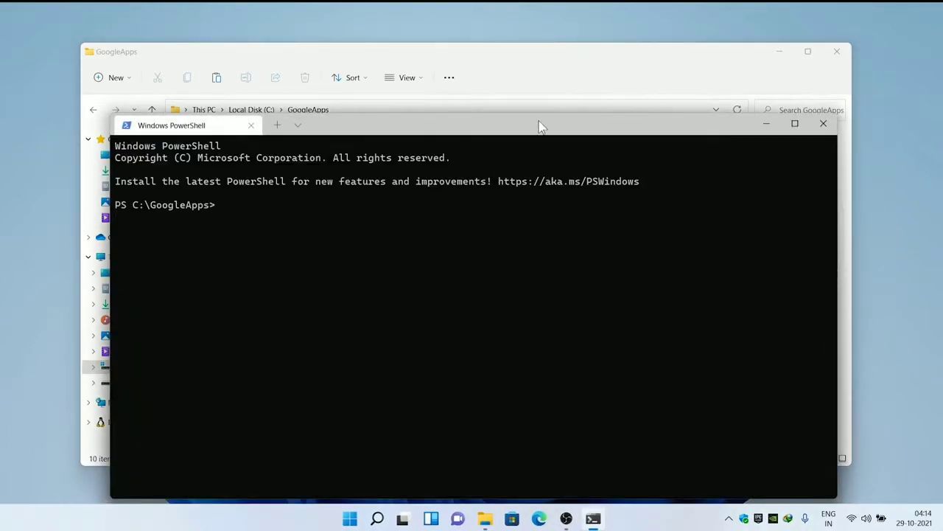
- Replace the PowerShell tab with a new Ubuntu-20.04 session
drag(539, 127, 538, 82)
click(298, 88)
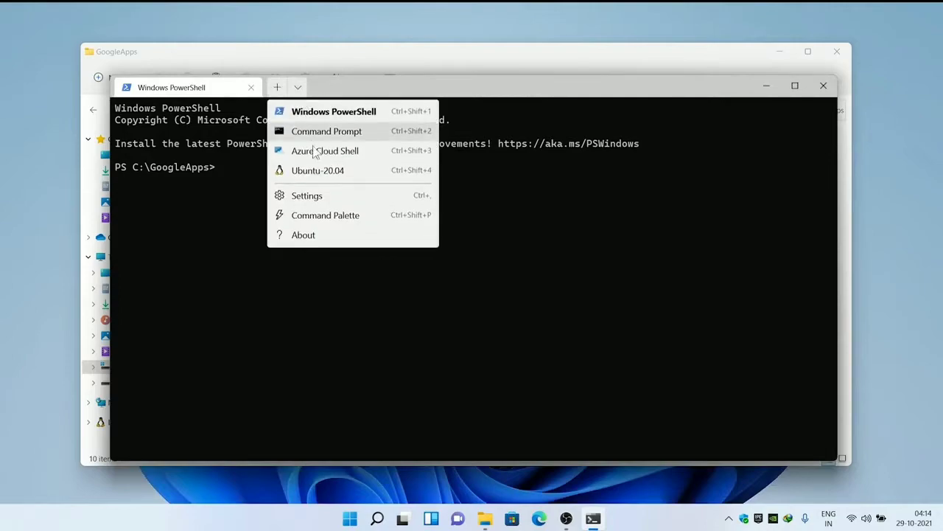
click(310, 168)
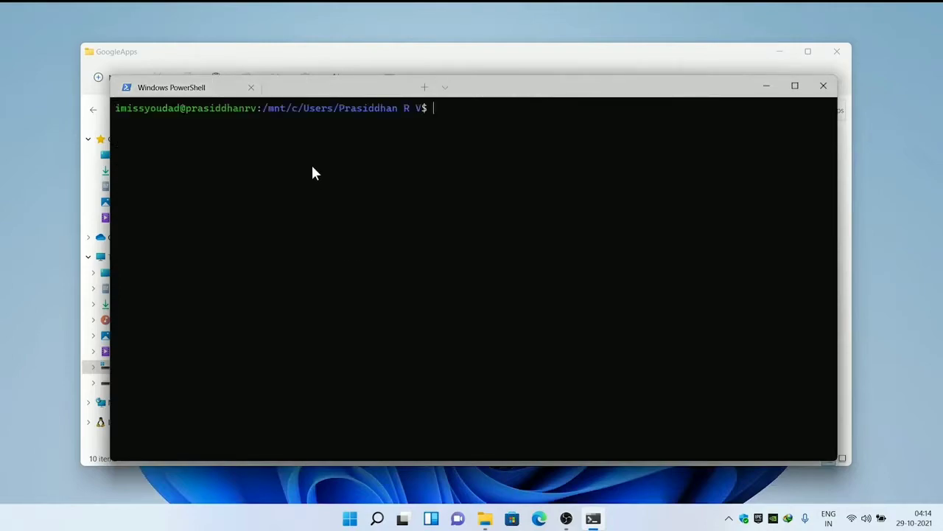
click(250, 87)
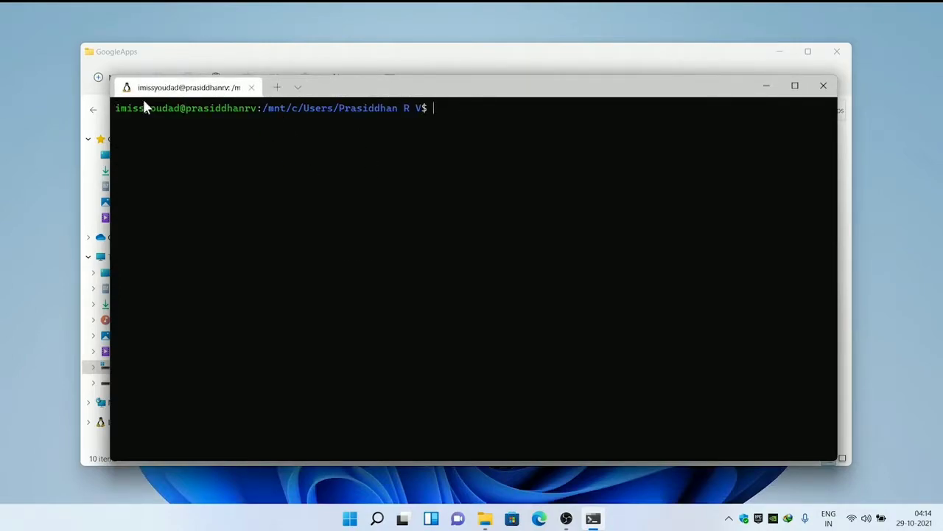
- Become root with sudo su, entering the account password
text(sudo s)
text(u)
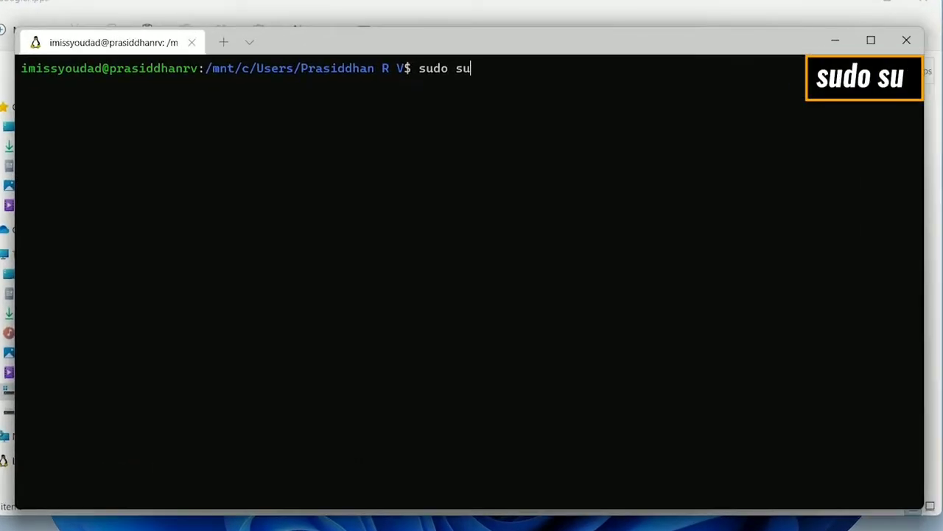
key(Return)
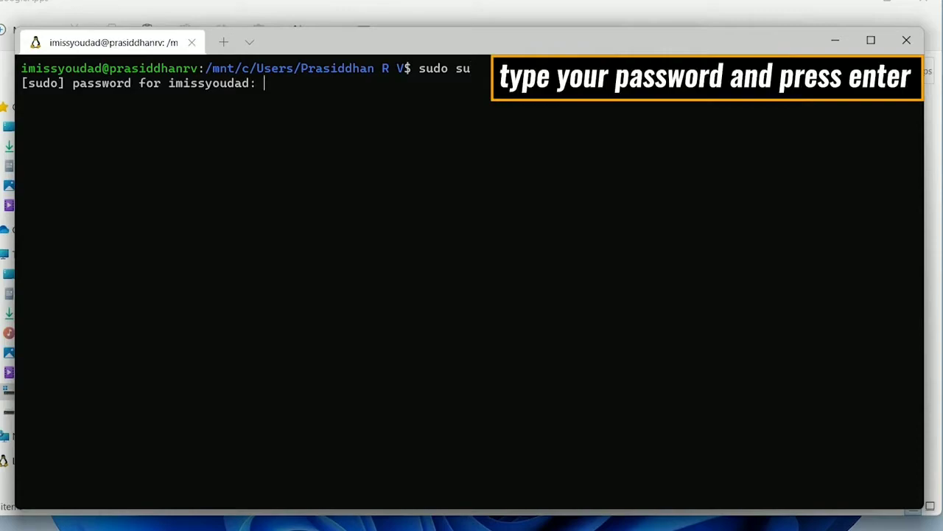
key(Return)
text(su)
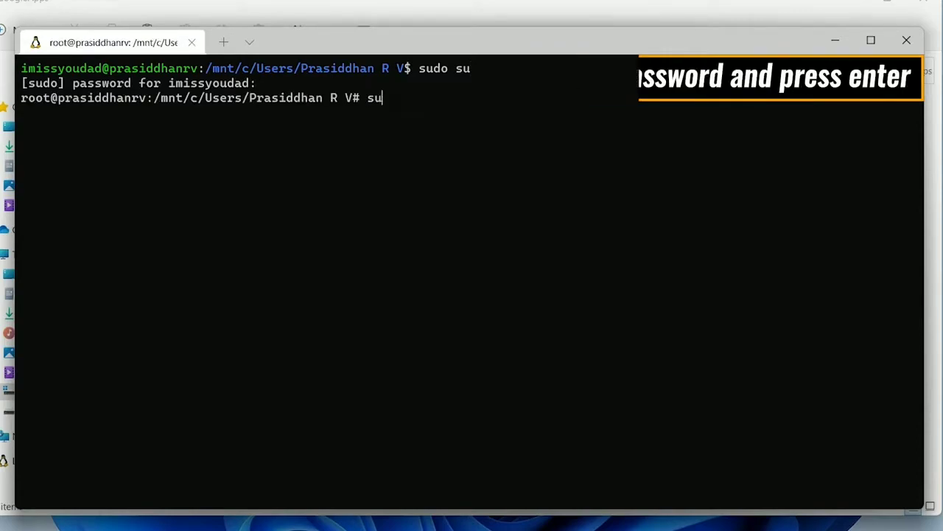
text(do su)
key(Return)
- Move up to /mnt/c and into GoogleApps, then enter apt install lzip unzip
text(cd ..)
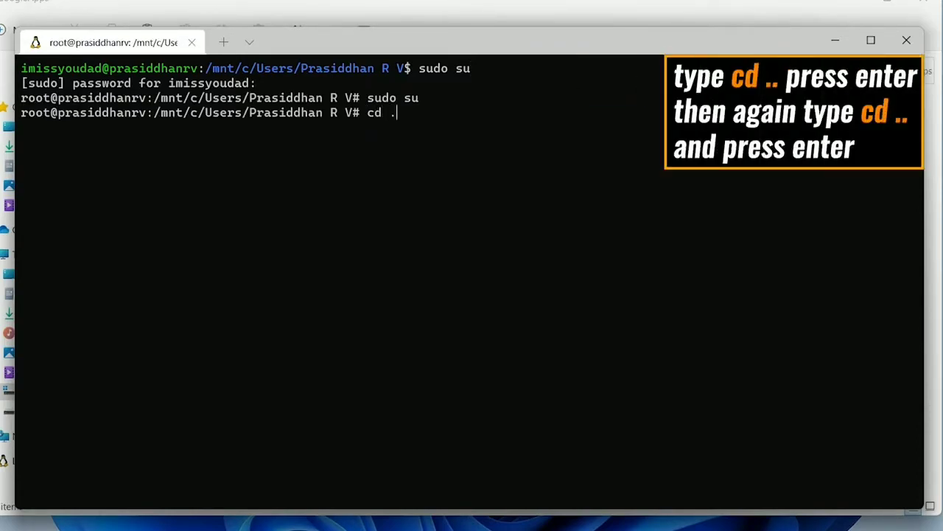
key(Return)
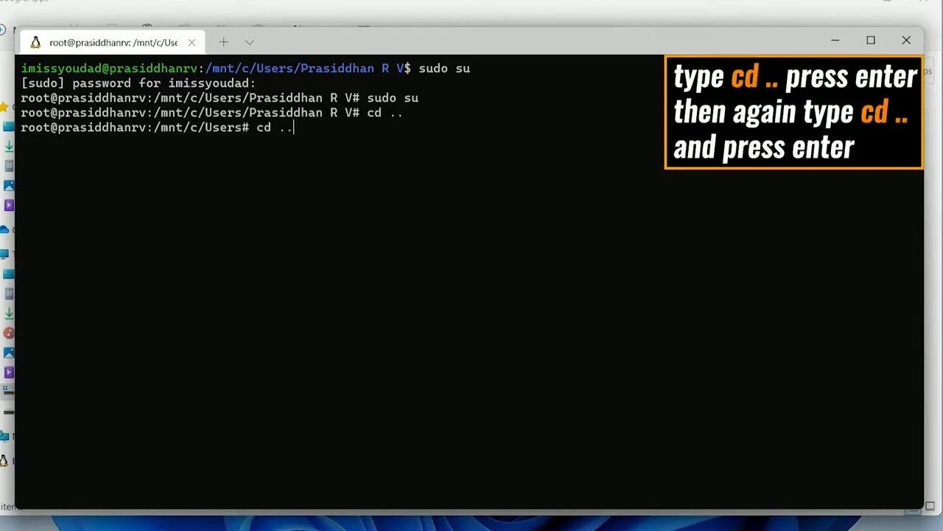
key(Return)
text(c)
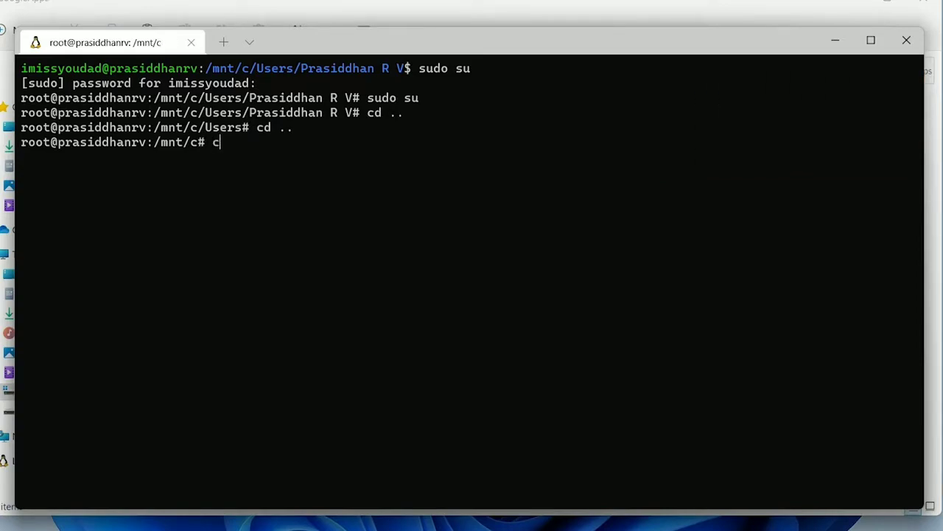
text(d GoogleA)
text(pps)
key(Return)
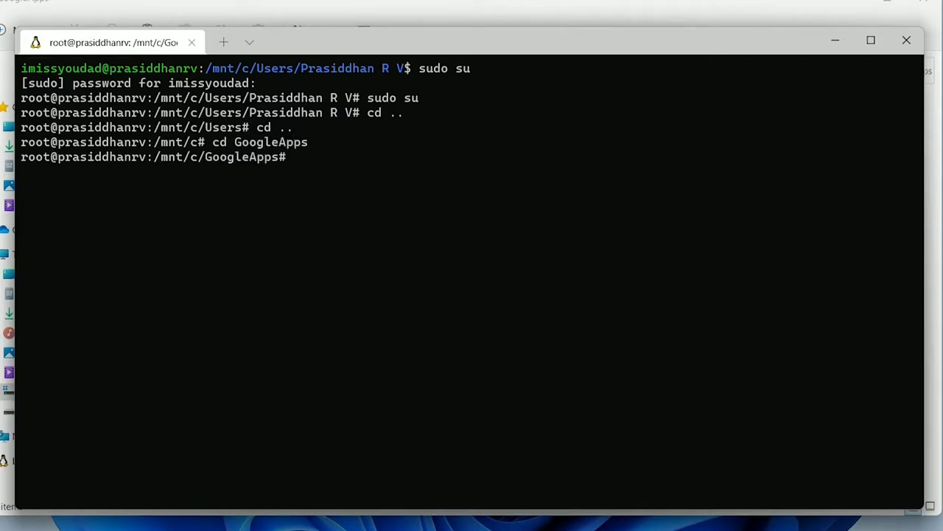
text(apt install lzip unzip)
- Install the lzip, unzip and dos2unix packages with apt
key(Return)
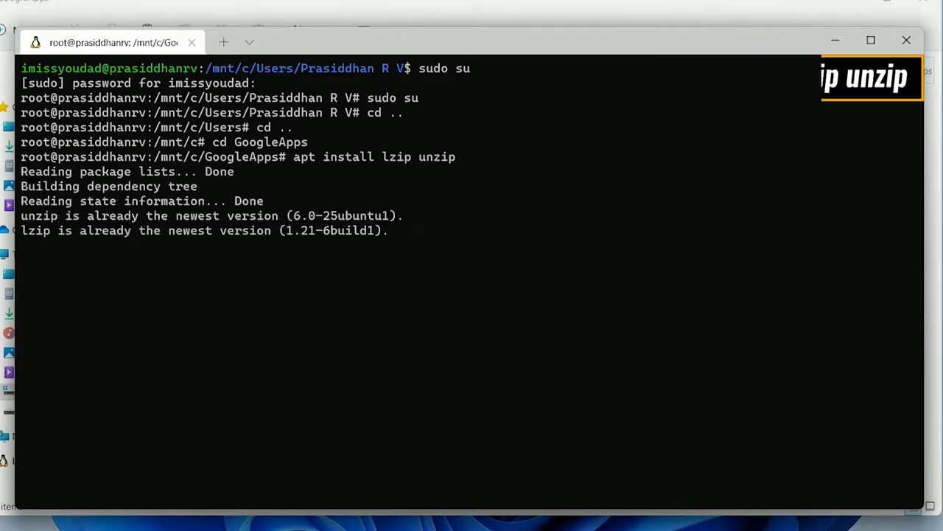
text(apt install dos2uniz)
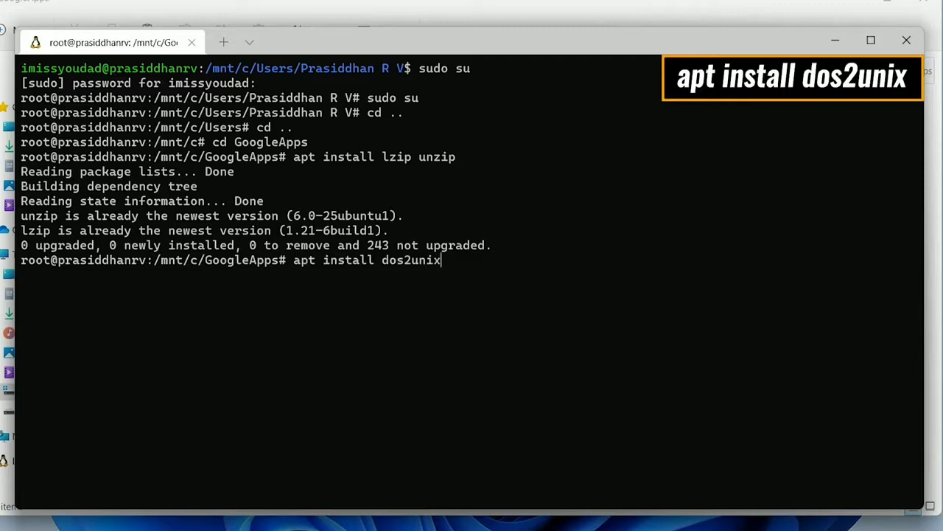
key(Return)
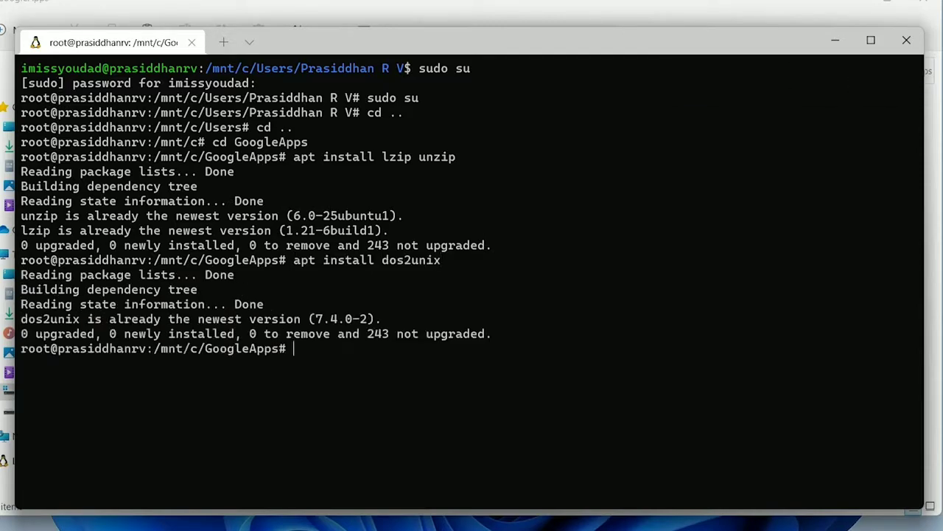
- Run dos2unix on apply.sh, extend_and_mount_images.sh, extract_gapps_pico.sh and unmount_images.sh, then VARIABLES.sh
text(dos2uni)
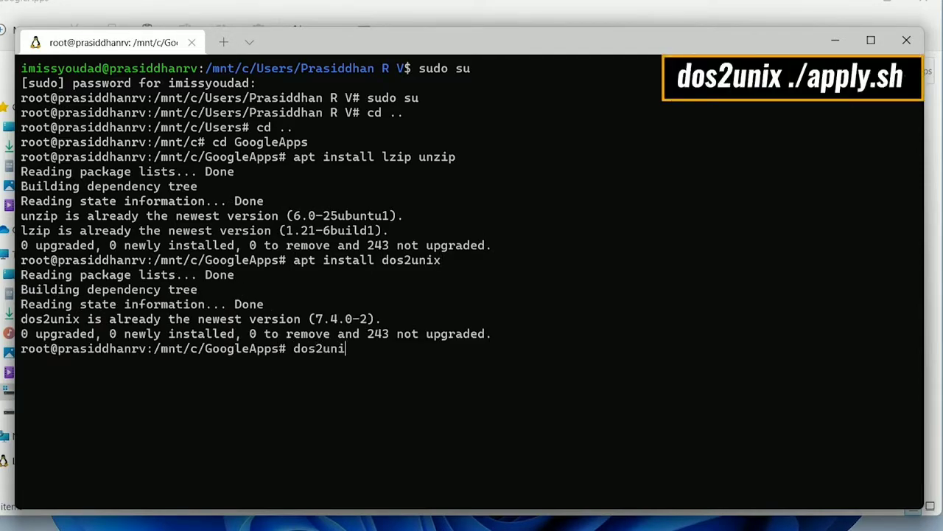
text(x ./apply.sh)
key(Return)
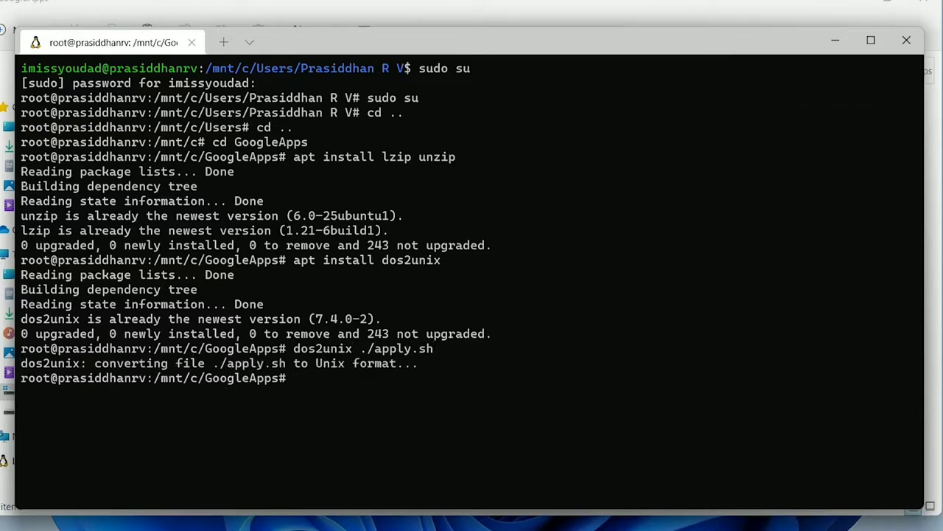
text(dos2unix ./extend_and_mount_images.sh)
key(Return)
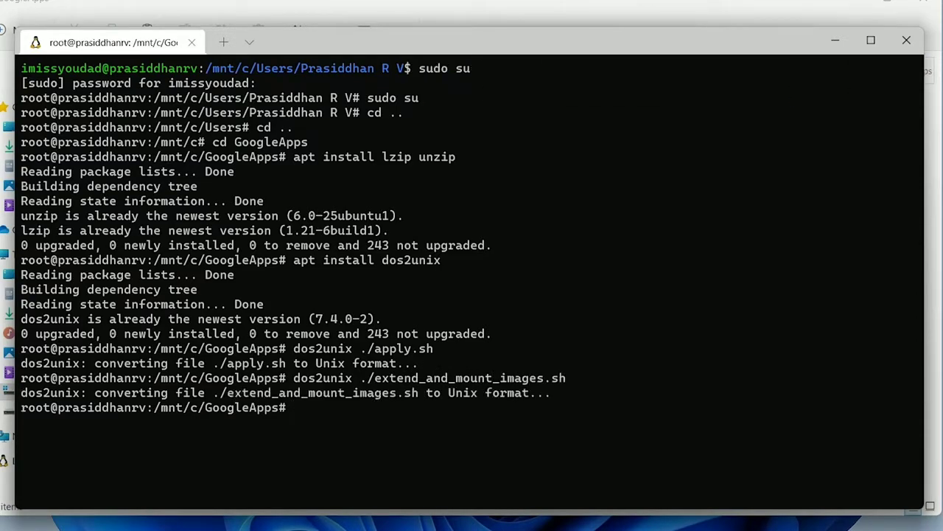
text(dos2unix ./extract_gapps_pico.sh)
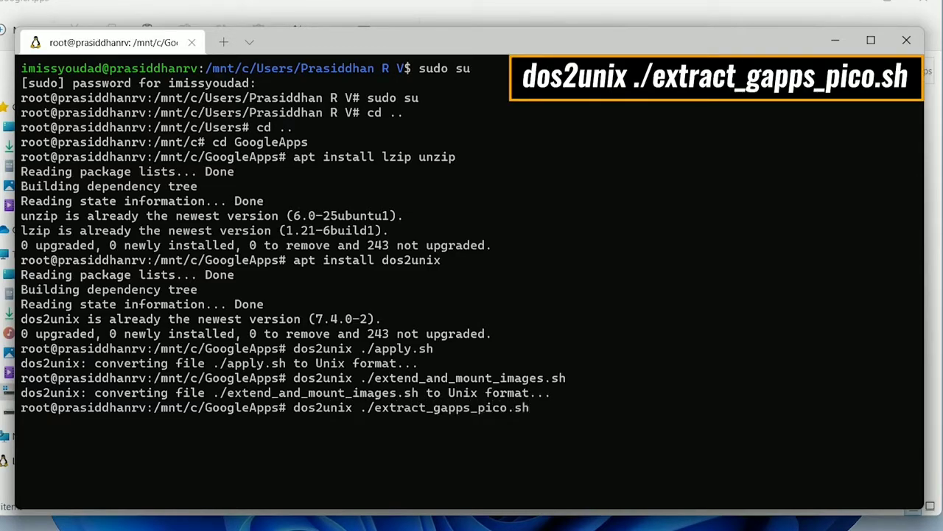
key(Return)
text(dos2unix .)
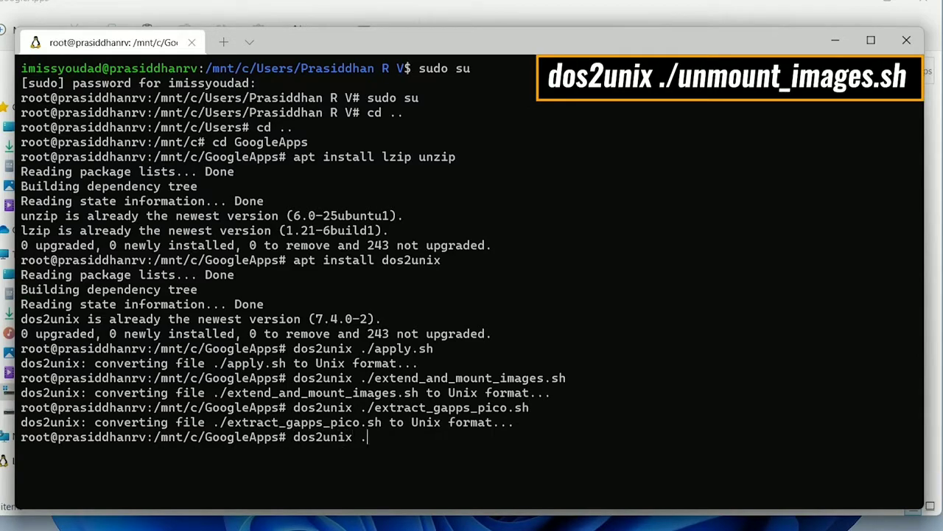
text(/unmount_images.sh)
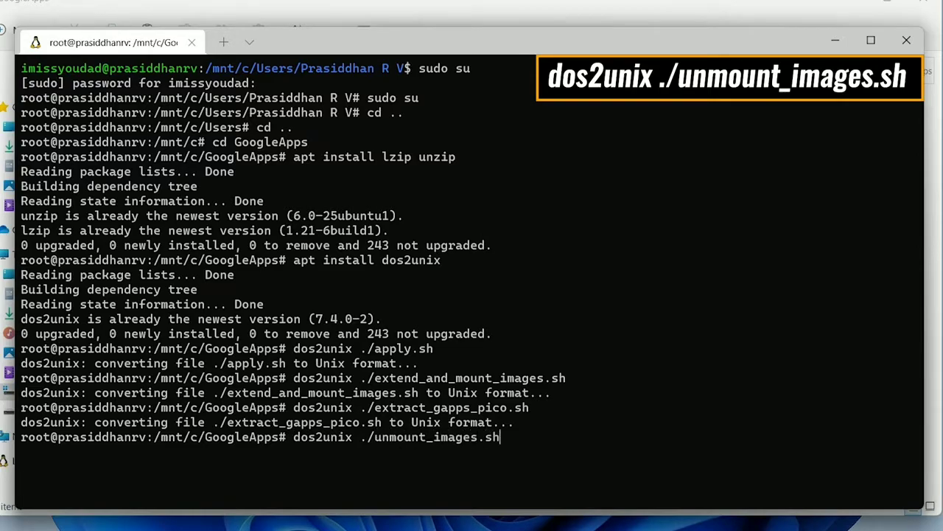
key(Return)
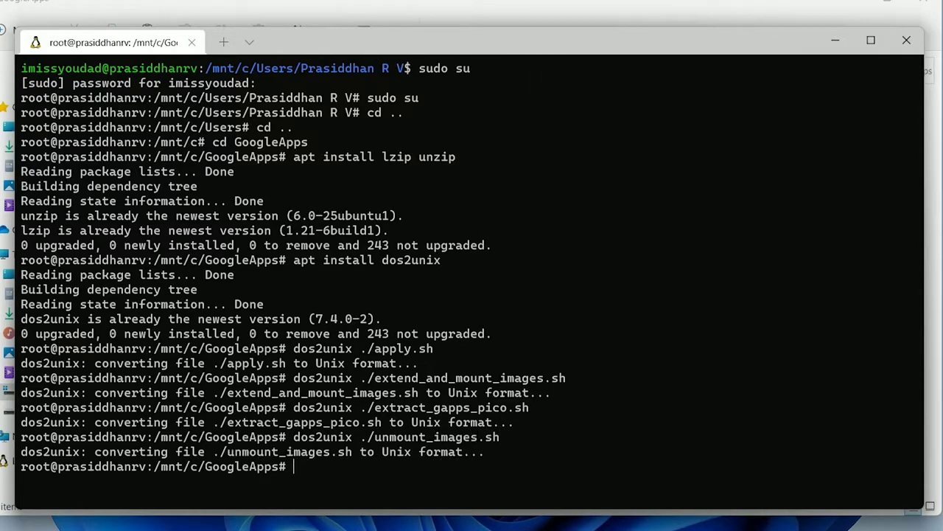
text(dos2unix ./)
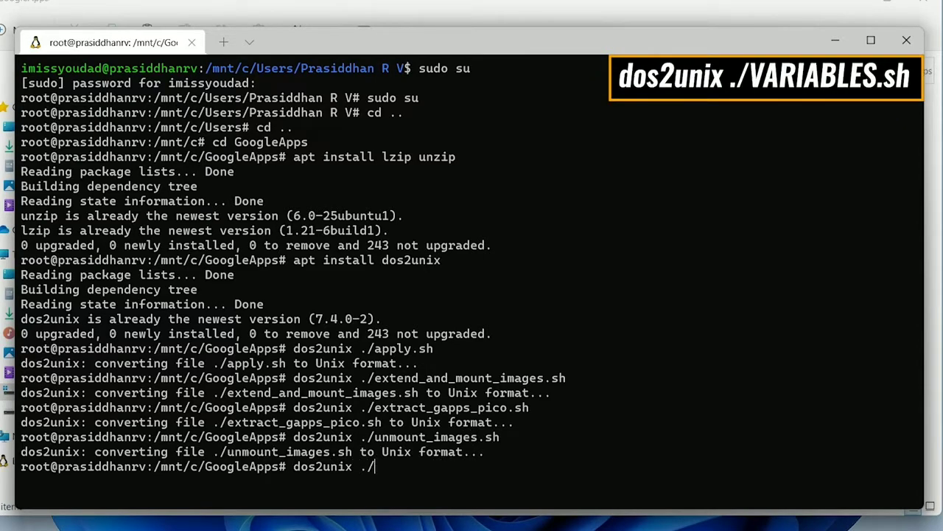
text(VARIABLES.sh)
- Convert VARIABLES.sh, then run extract_gapps_pico.sh and extend_and_mount_images.sh until images are mounted
key(Return)
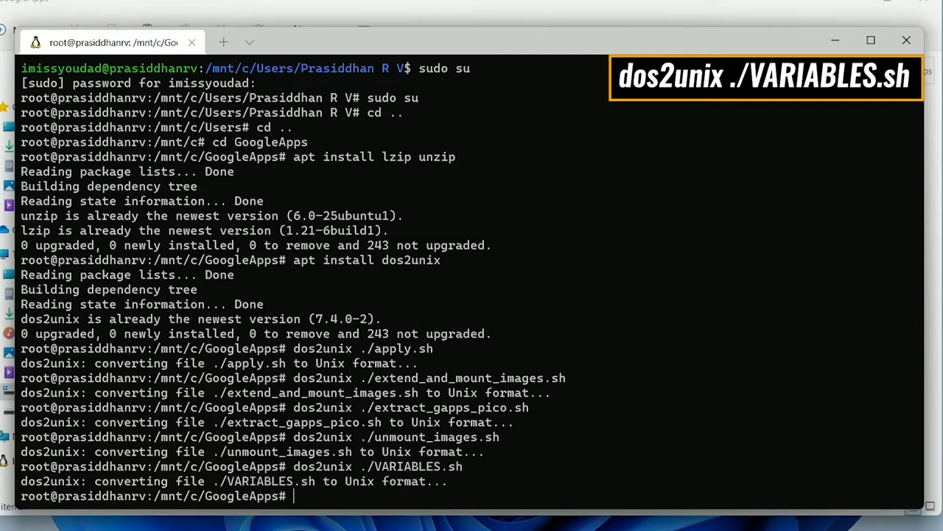
text(./)
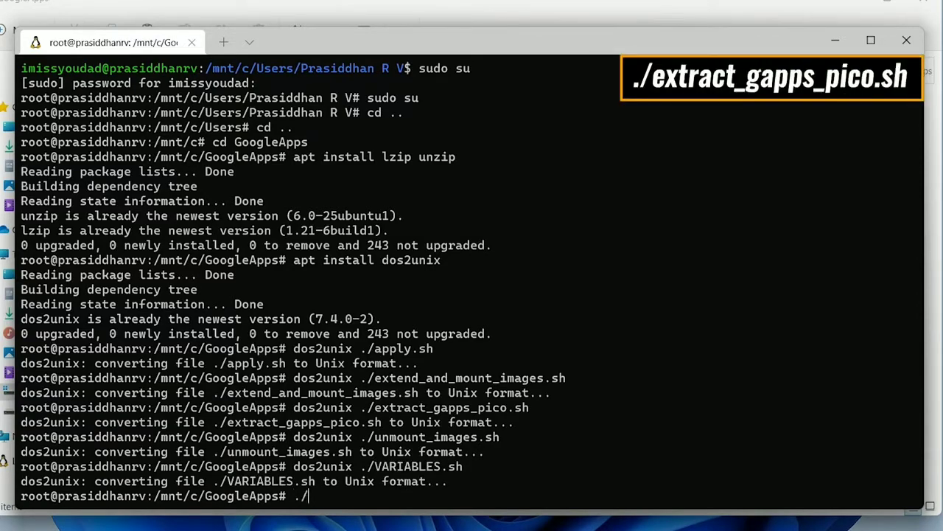
text(extract_gapps_pico.sh)
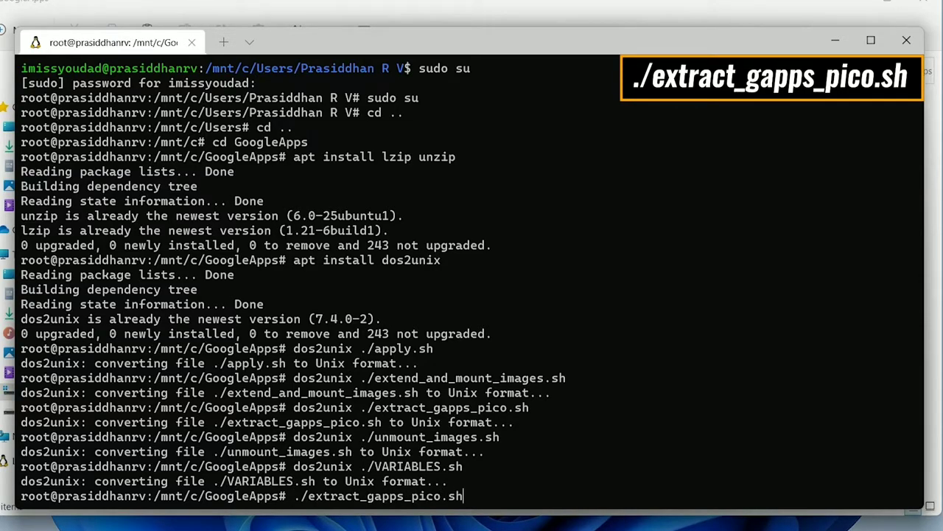
key(Return)
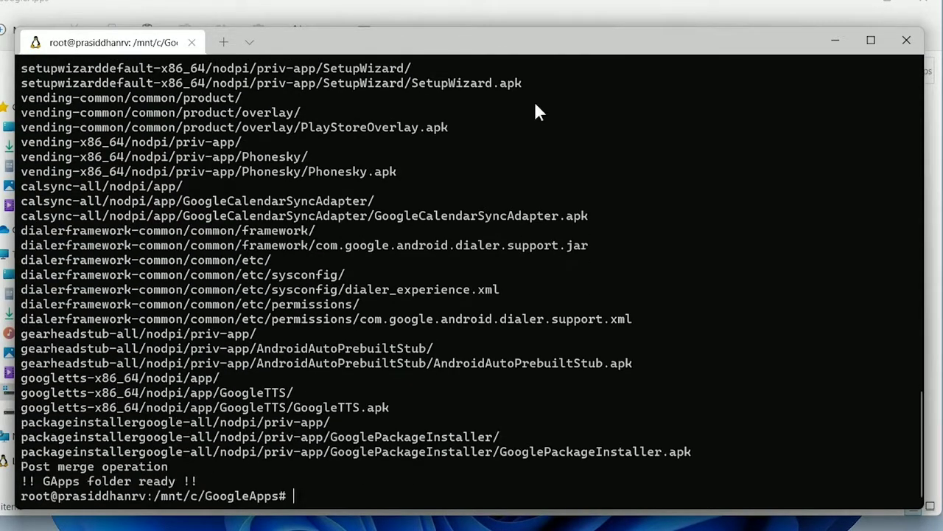
text(./extend)
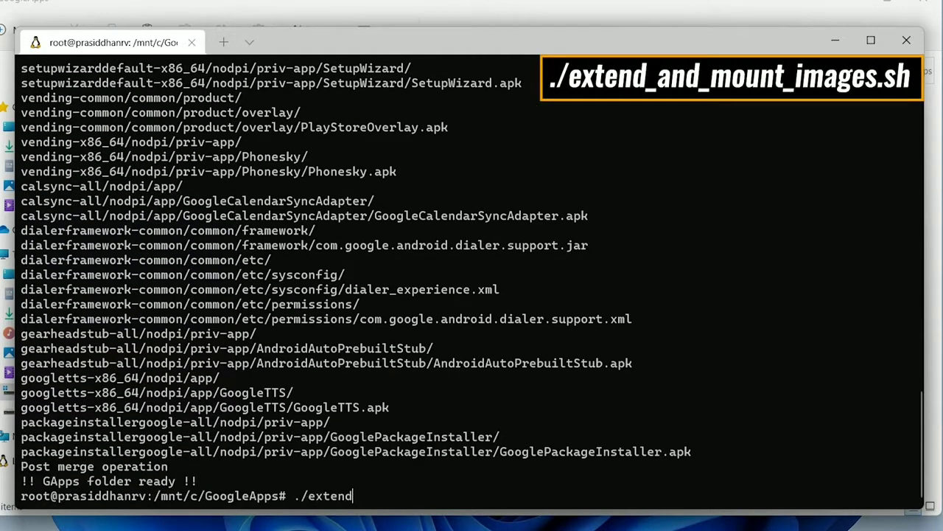
text(_and_mount_images.sh)
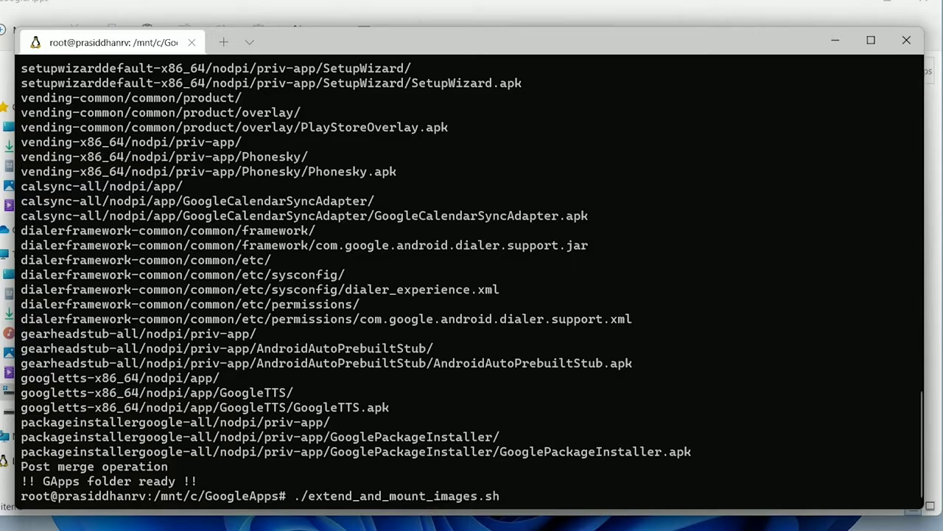
key(Return)
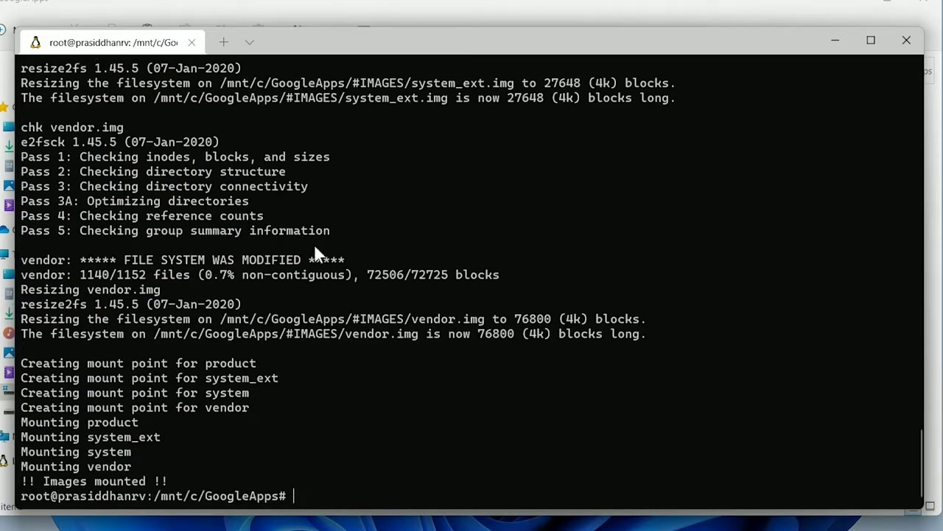
drag(168, 481, 19, 479)
- Run ./apply.sh until 'Apply completed', then run ./unmount_images.sh
text(./apply.)
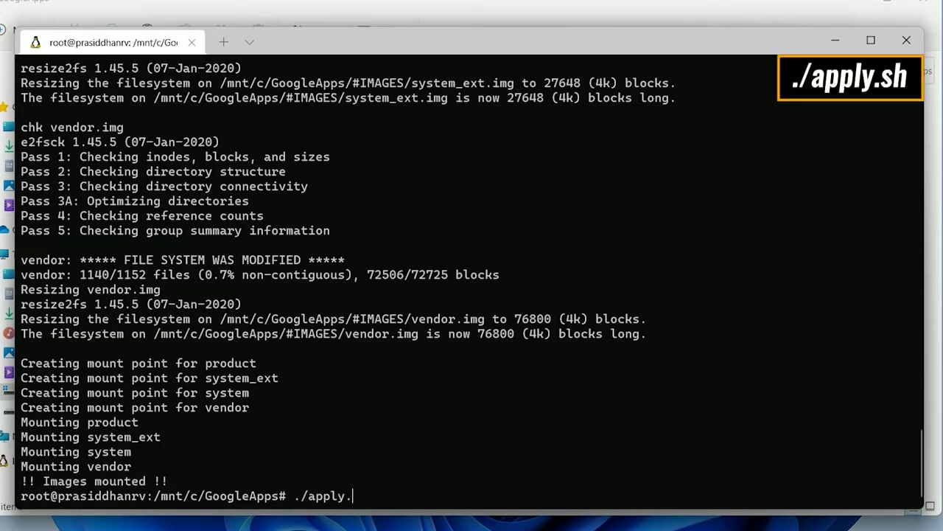
text(sh)
key(Return)
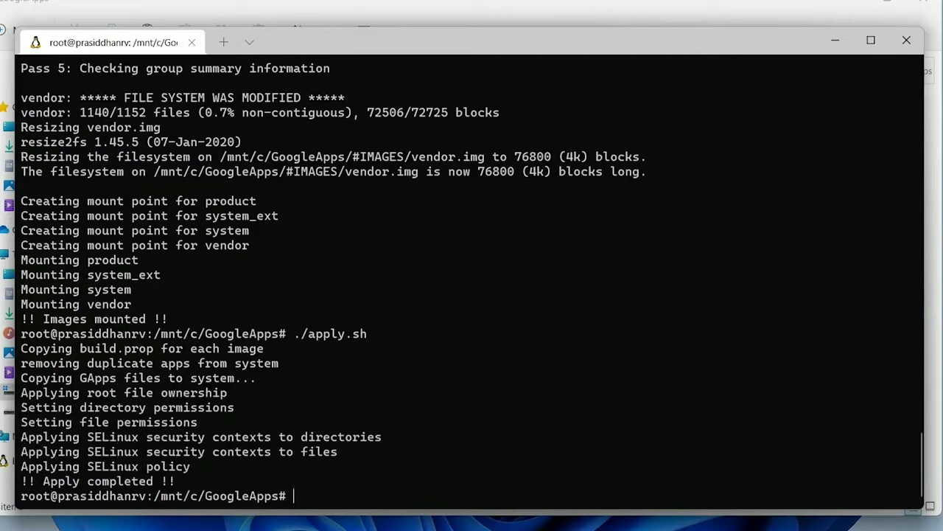
text(./unm)
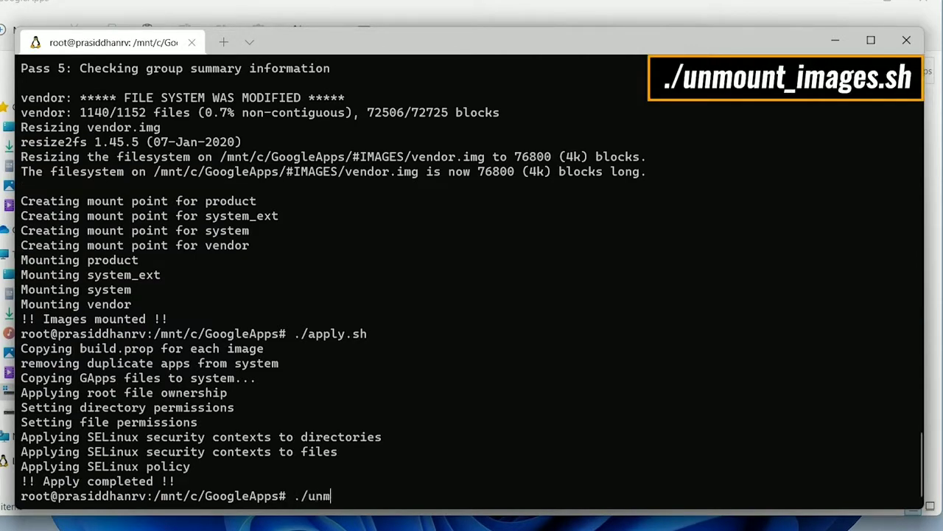
text(ount_images.sh)
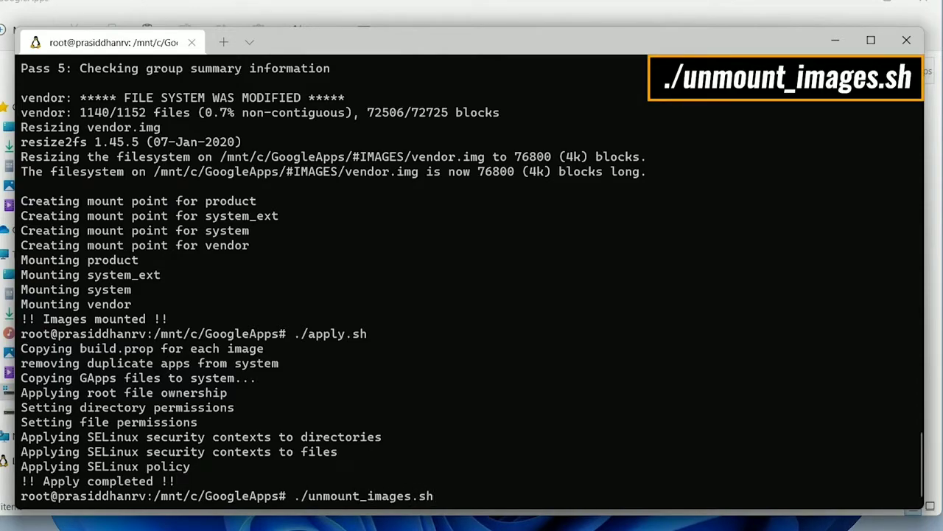
key(Return)
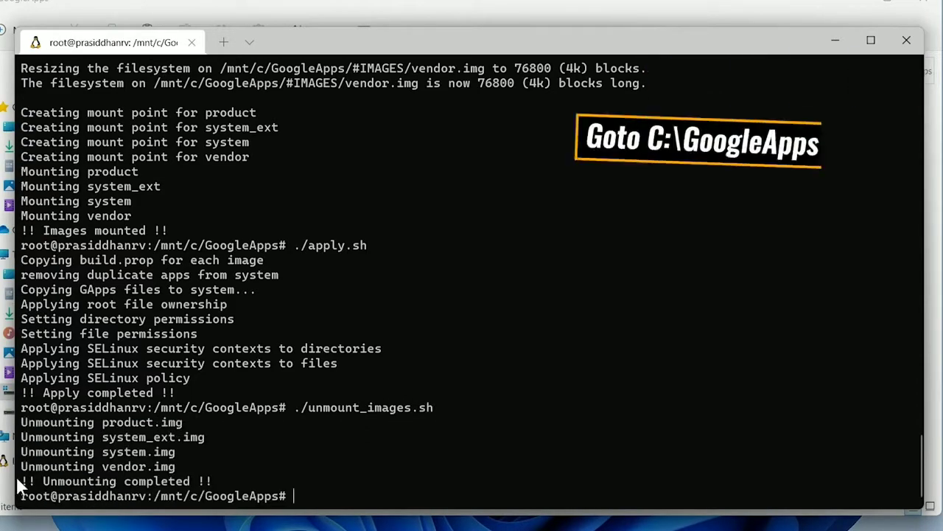
- Copy the four patched .img files from C:\GoogleApps\#IMAGES
click(557, 15)
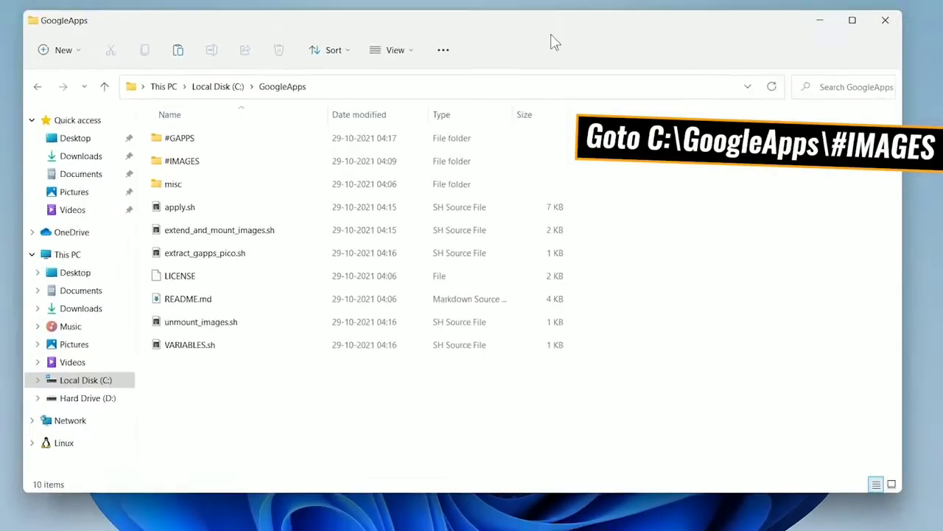
double_click(245, 173)
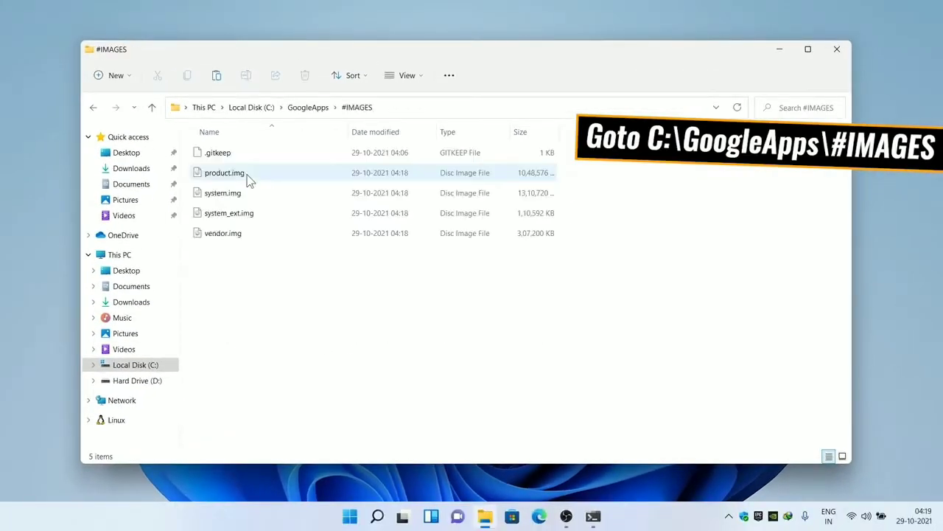
drag(316, 291, 231, 177)
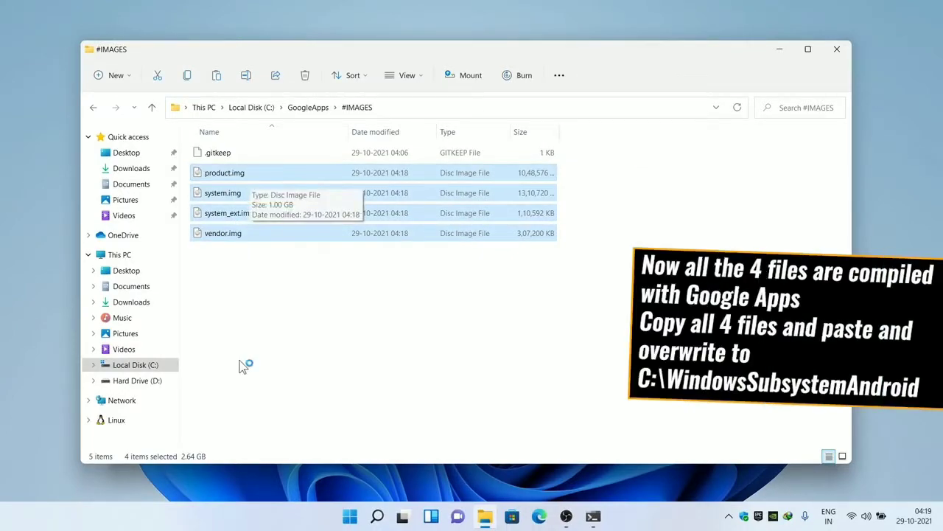
right_click(284, 172)
click(320, 184)
- Paste them into C:\WindowsSubsystemAndroid, replacing the existing images, and return to C:
click(266, 107)
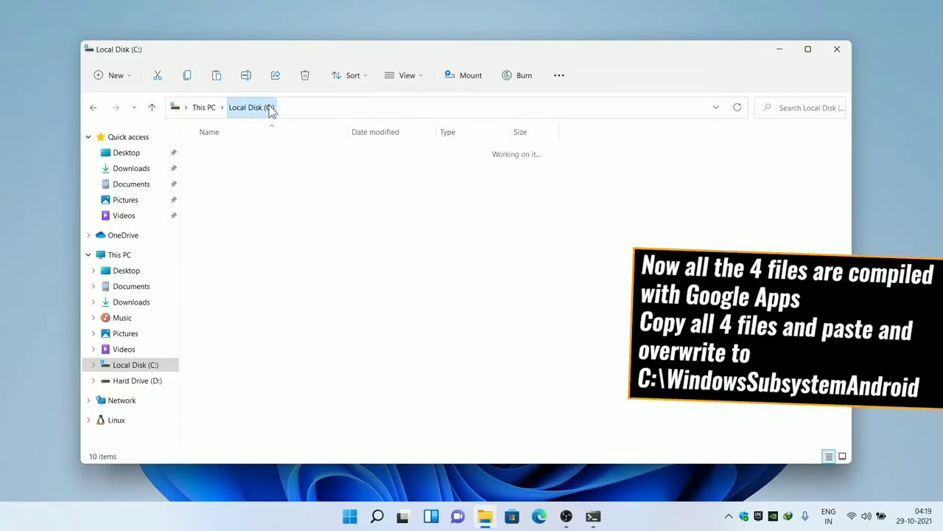
click(229, 340)
double_click(229, 341)
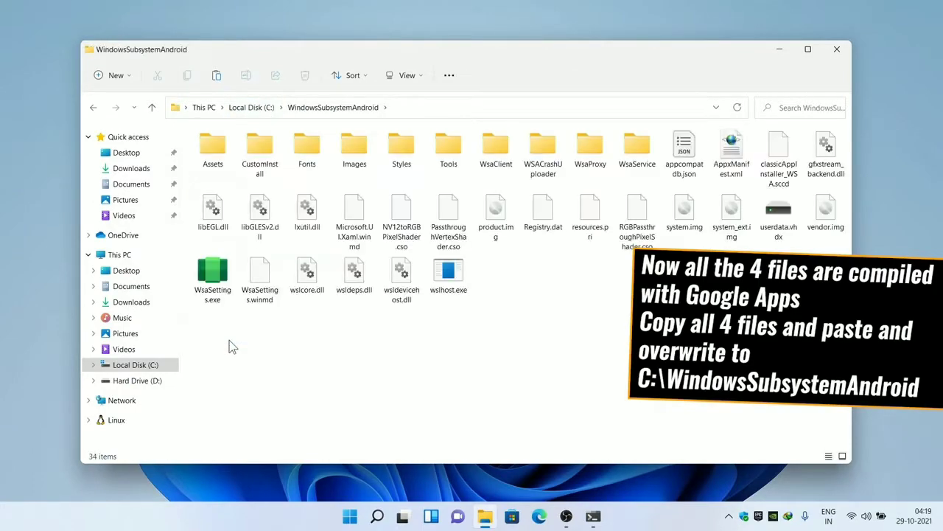
right_click(558, 319)
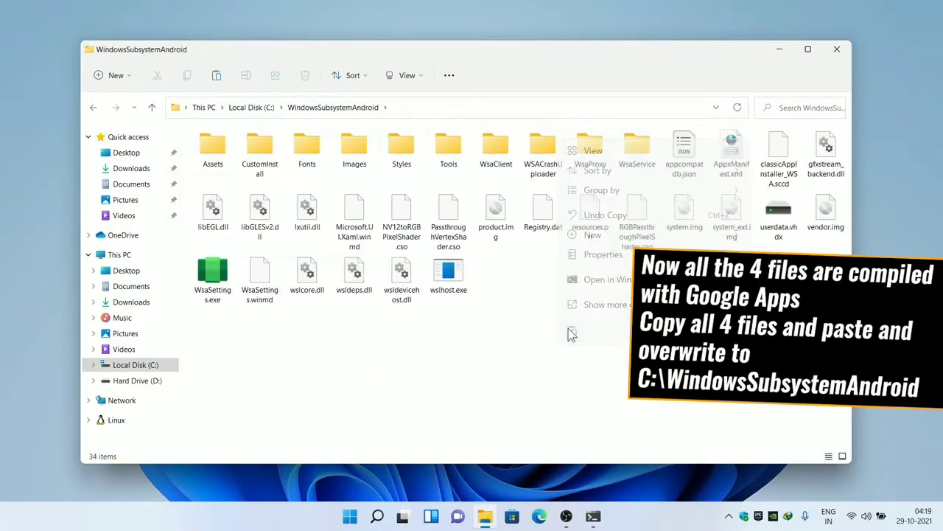
click(572, 331)
click(458, 200)
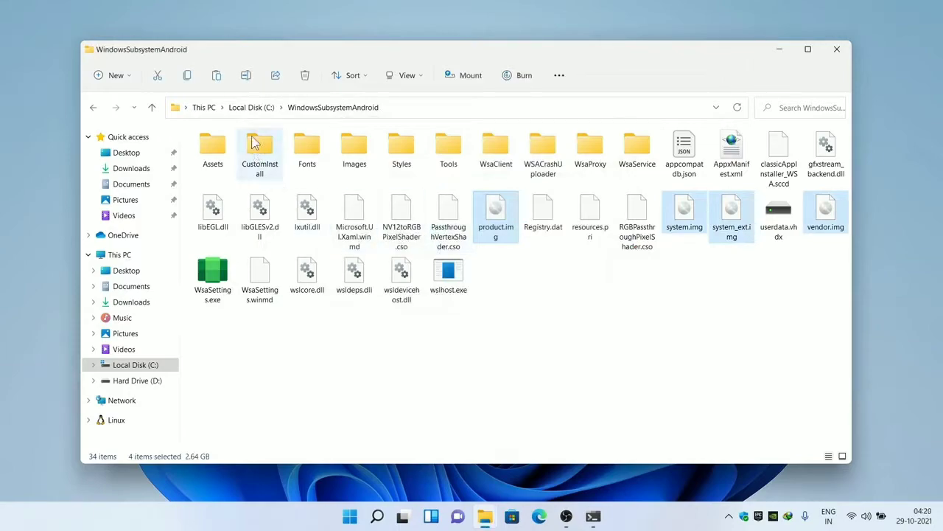
click(251, 110)
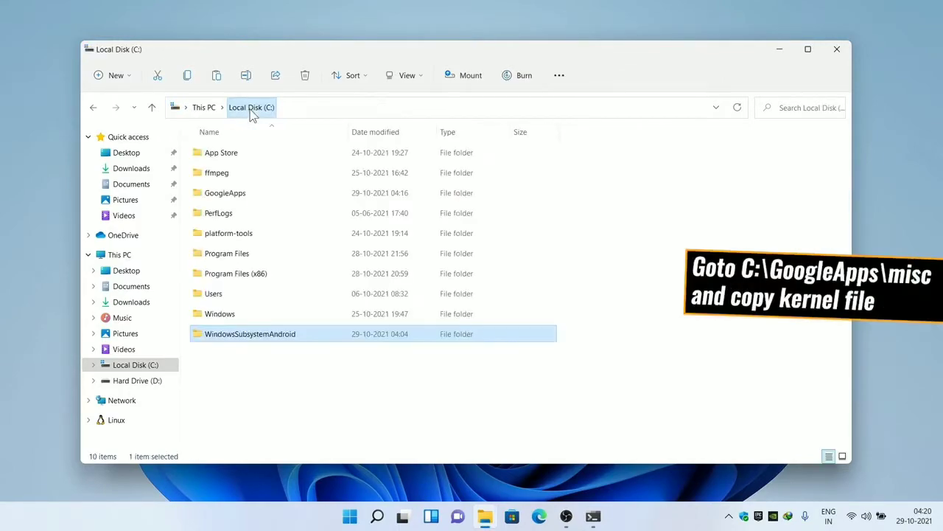
- Copy the new kernel file from the GoogleApps misc folder
double_click(249, 192)
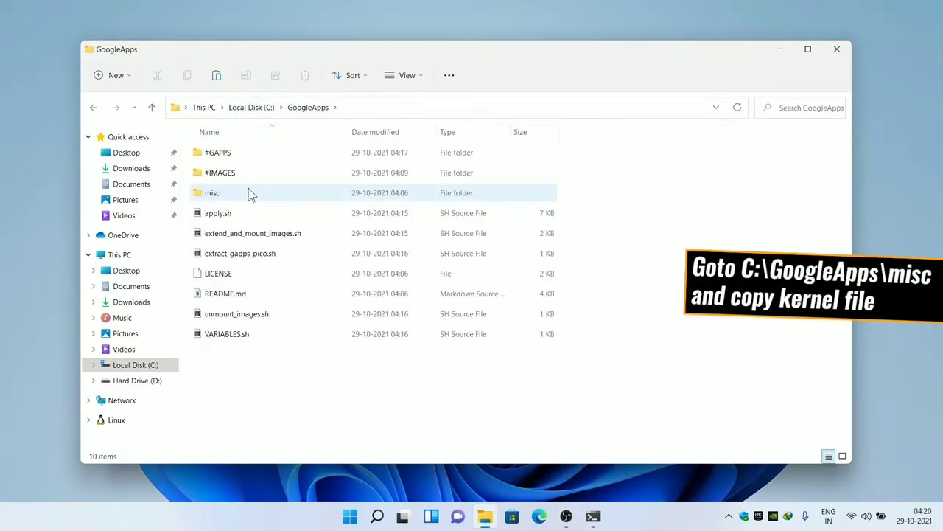
double_click(248, 193)
click(220, 179)
right_click(221, 179)
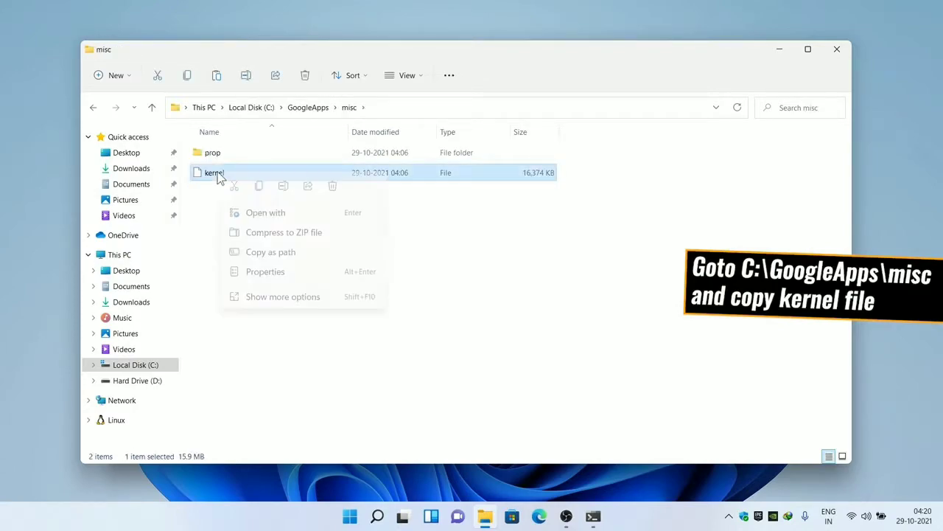
click(259, 187)
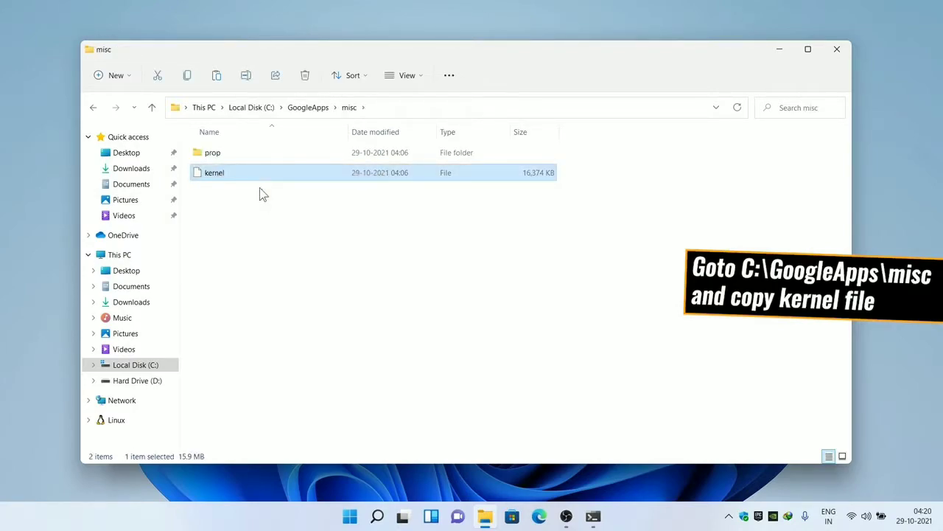
- In C:\WindowsSubsystemAndroid\Tools, rename the original kernel file to kernel_old
click(253, 108)
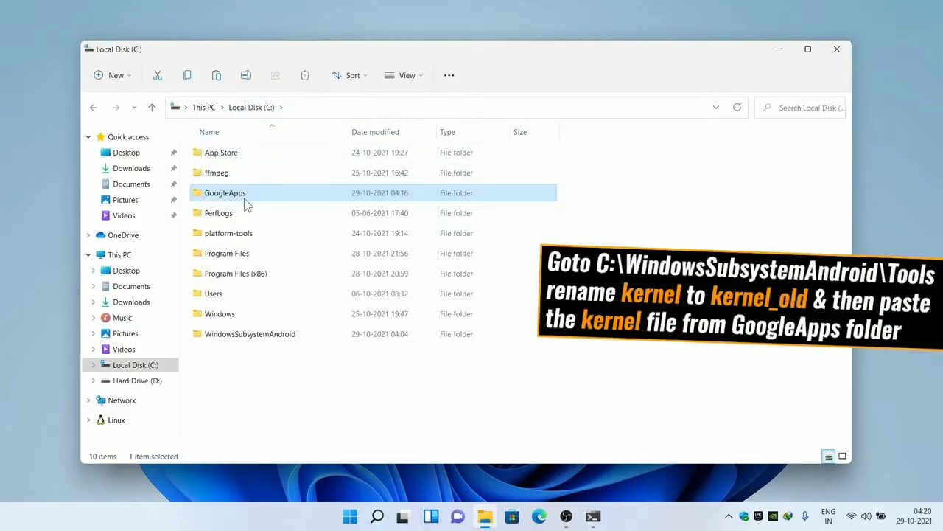
double_click(228, 335)
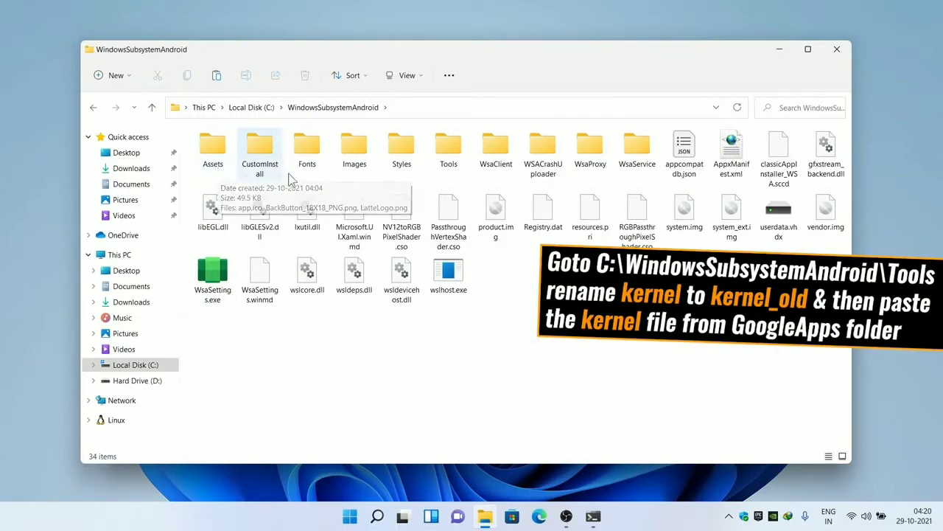
double_click(449, 151)
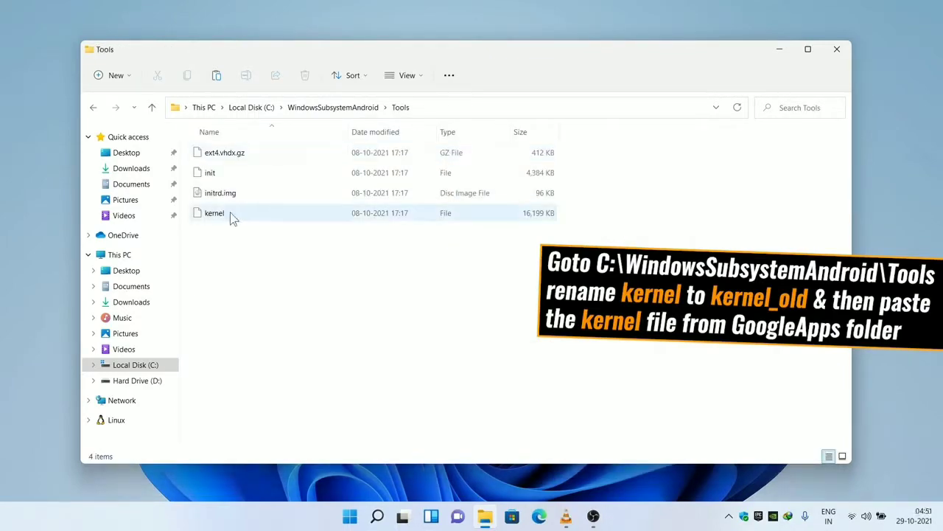
click(221, 214)
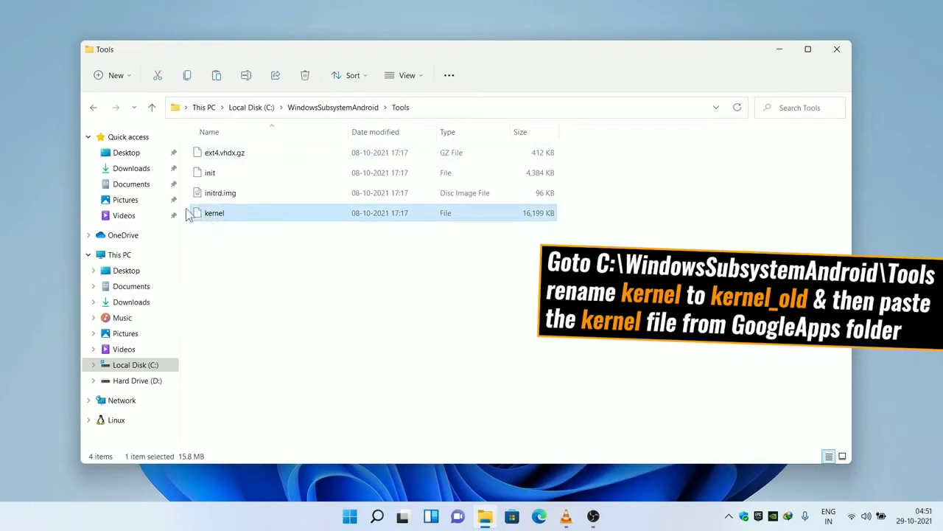
click(244, 76)
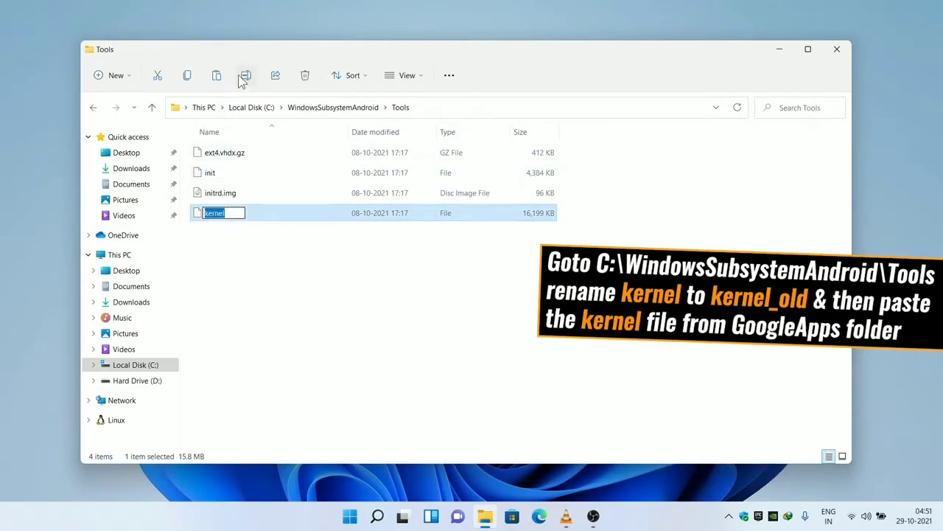
click(230, 213)
text(_old)
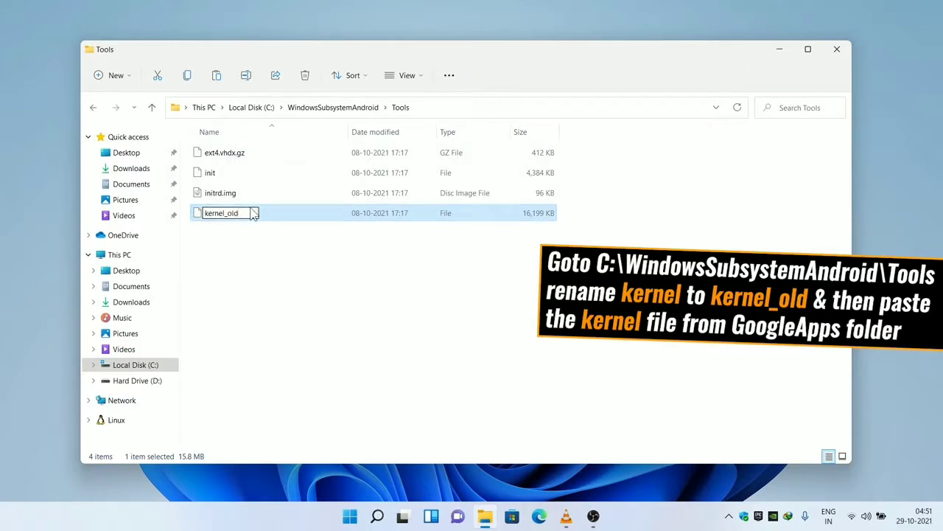
click(260, 252)
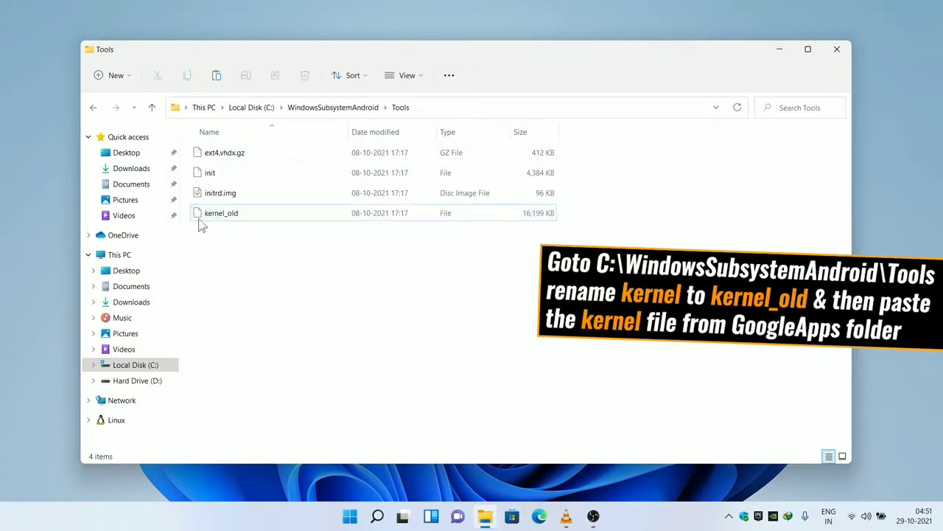
- Paste the new kernel into Tools and return to WindowsSubsystemAndroid
right_click(330, 269)
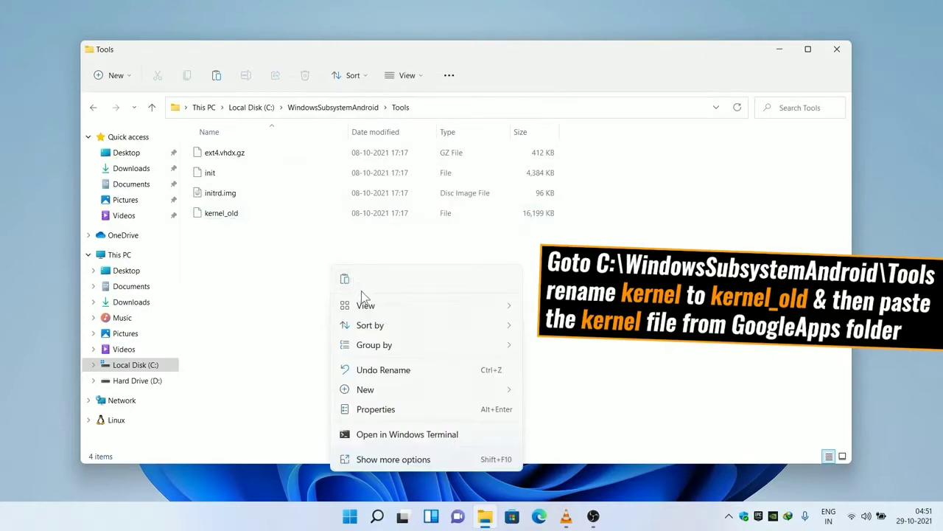
click(345, 281)
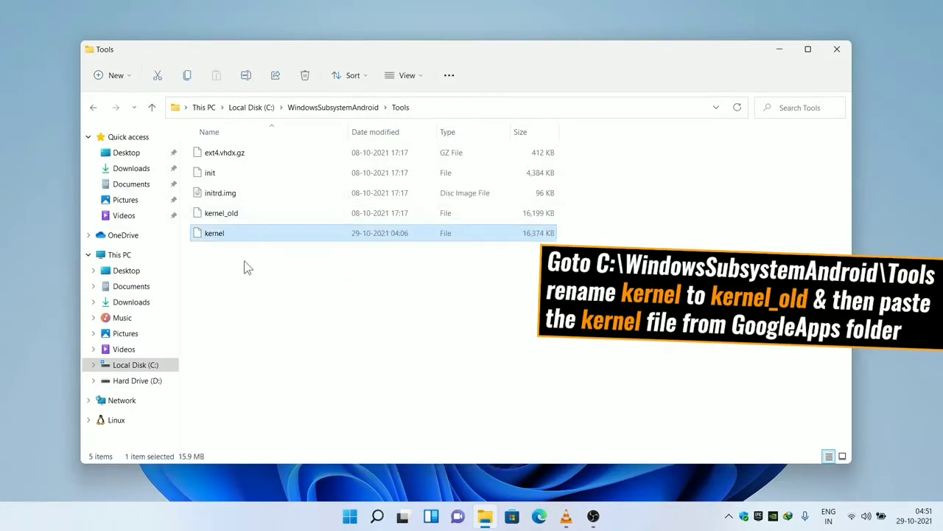
click(93, 108)
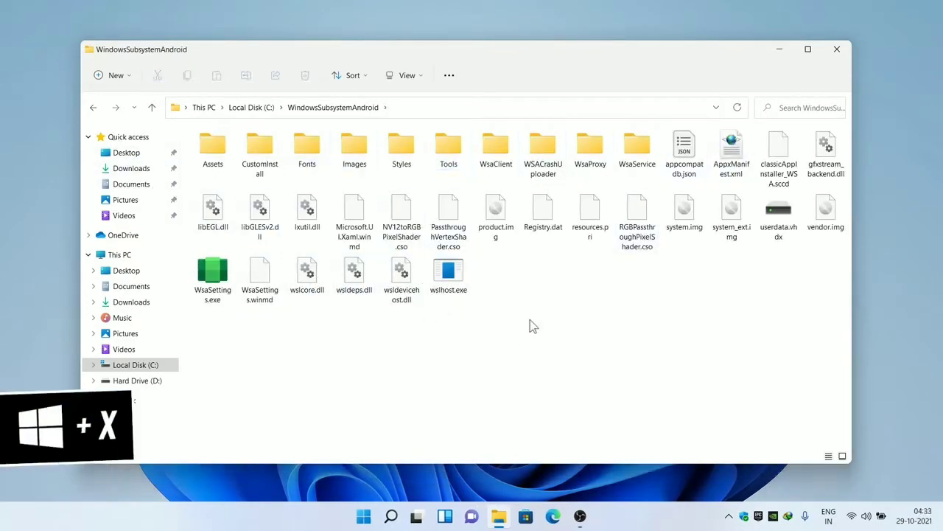
- Open an admin PowerShell terminal and copy the WindowsSubsystemAndroid folder path
key(super+x)
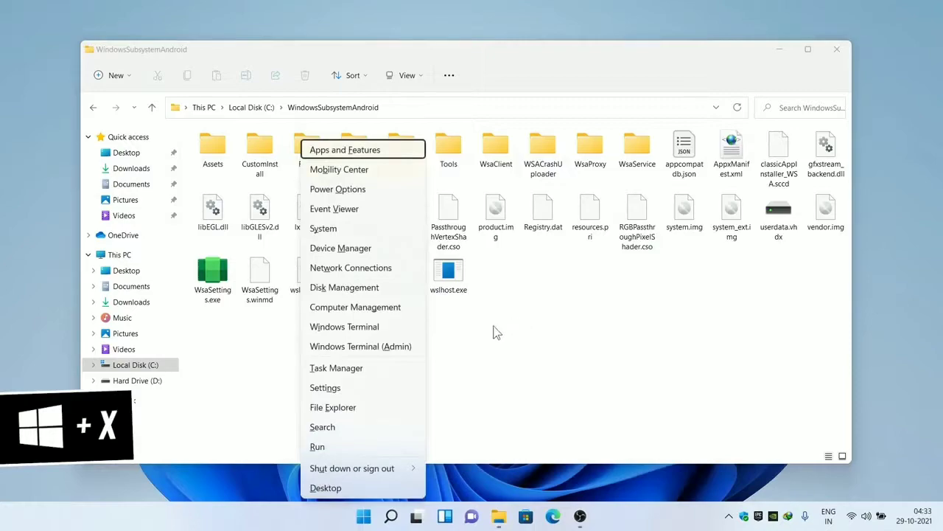
click(353, 352)
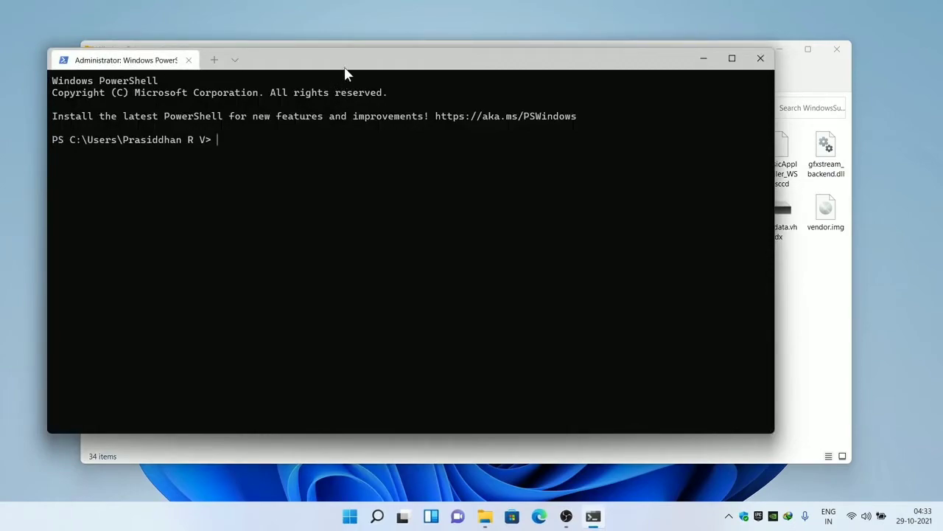
drag(347, 73, 308, 249)
click(505, 75)
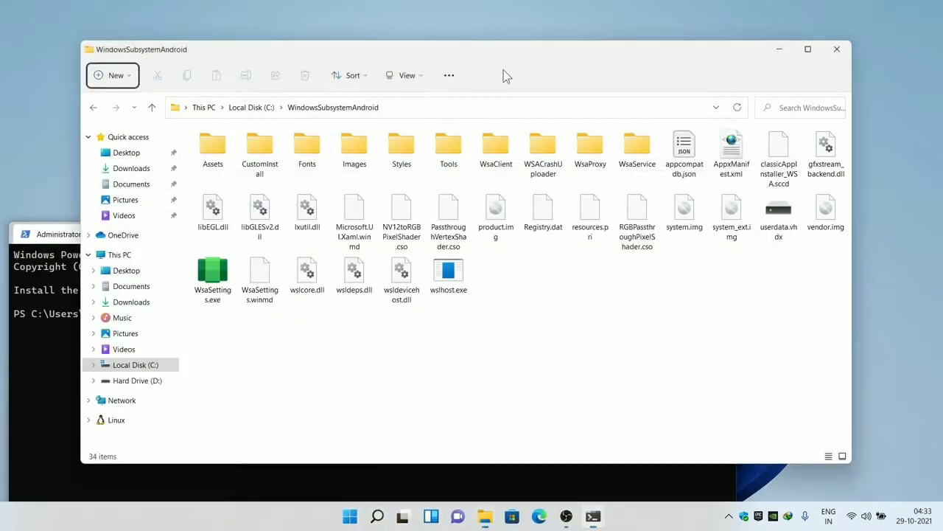
right_click(458, 107)
click(501, 117)
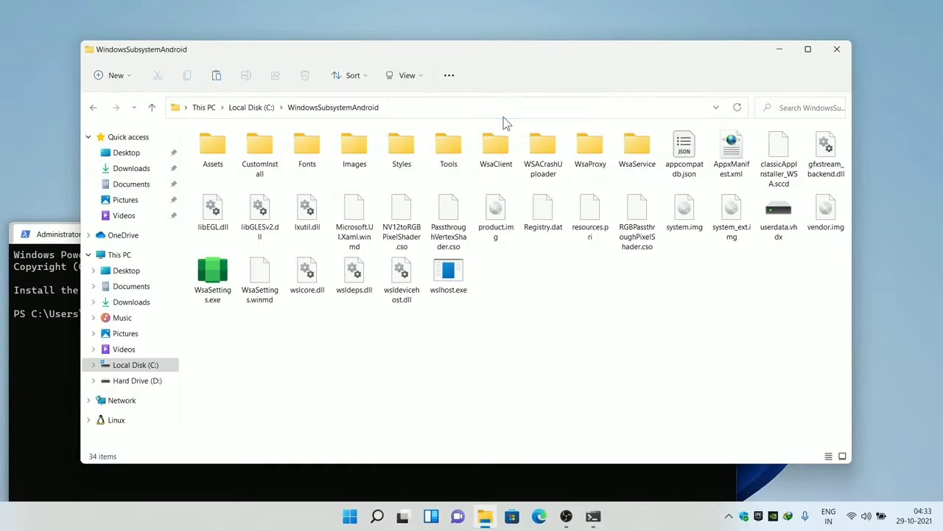
- cd into C:\WindowsSubsystemAndroid and run Add-AppxPackage -Register AppxManifest
click(55, 337)
drag(344, 231, 440, 165)
text(cd)
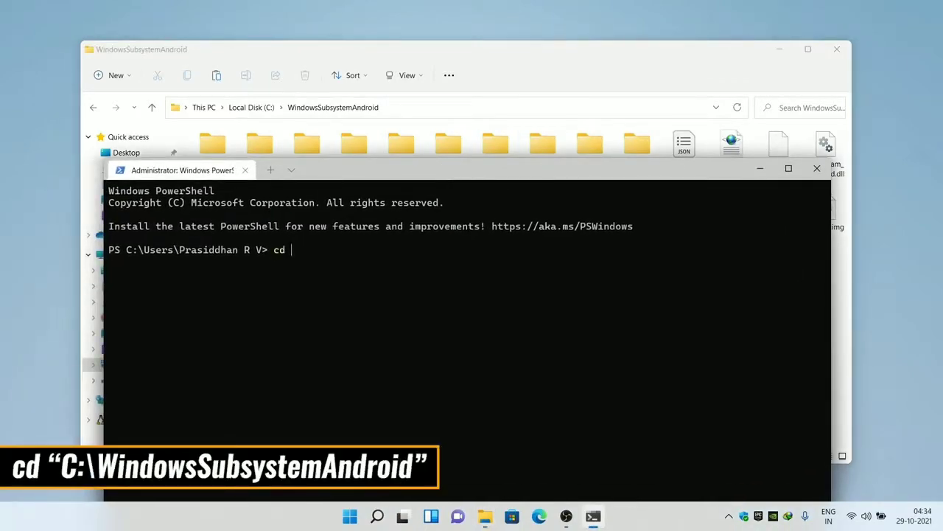
text( ")
key(ctrl+v)
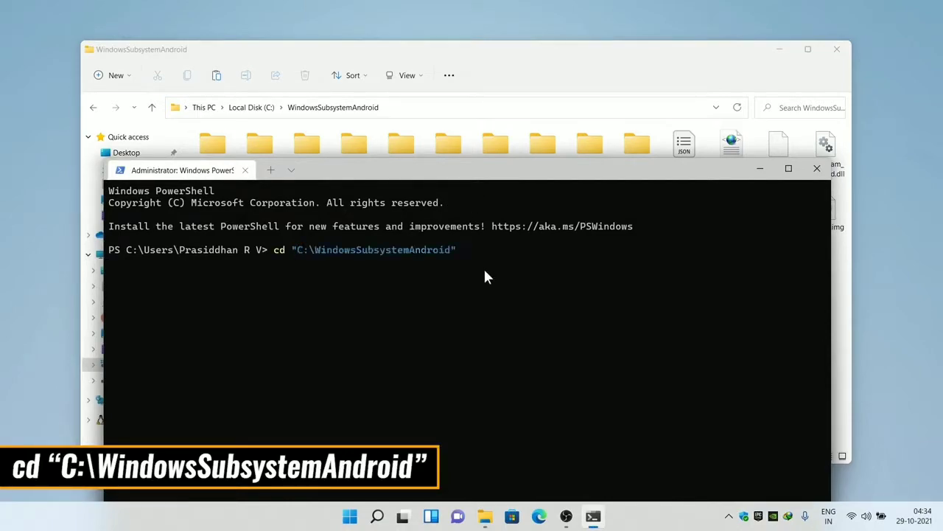
key(Return)
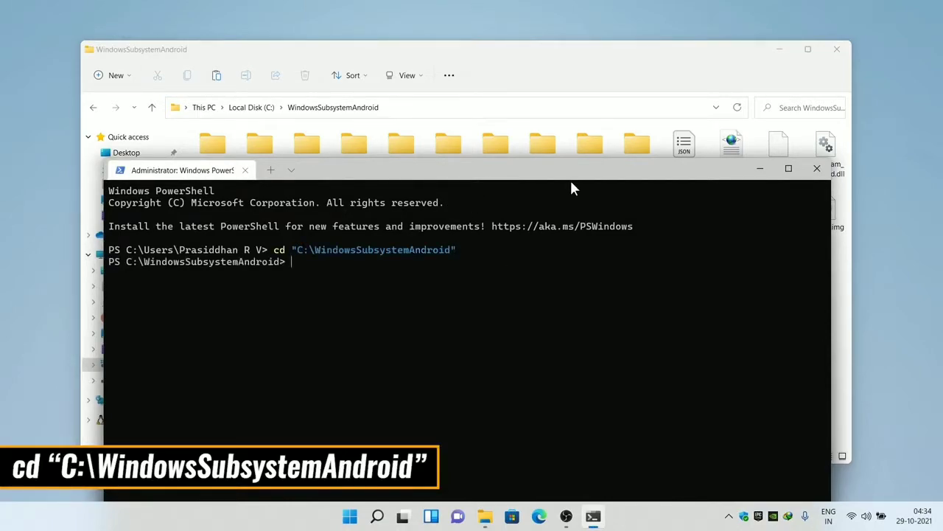
drag(579, 176, 652, 236)
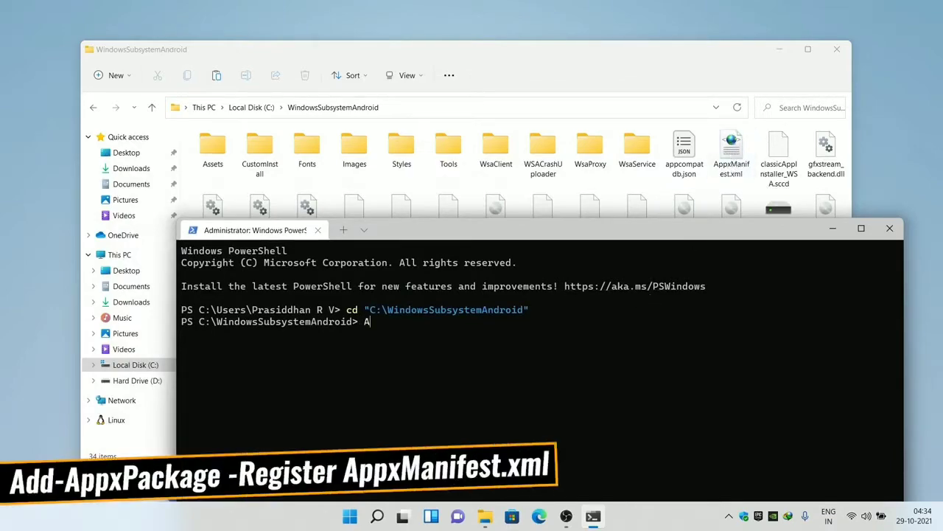
text(Add-AppxPackage)
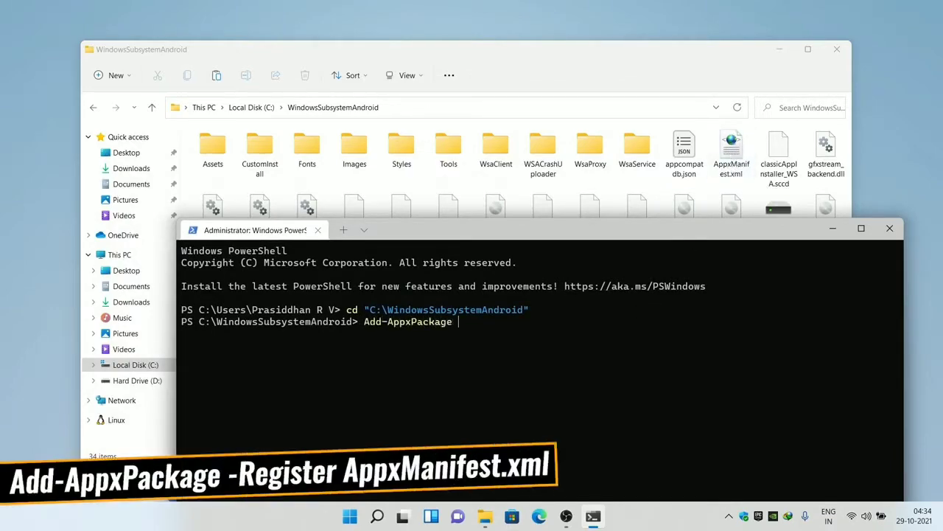
text( -Register AppxManifest.xml)
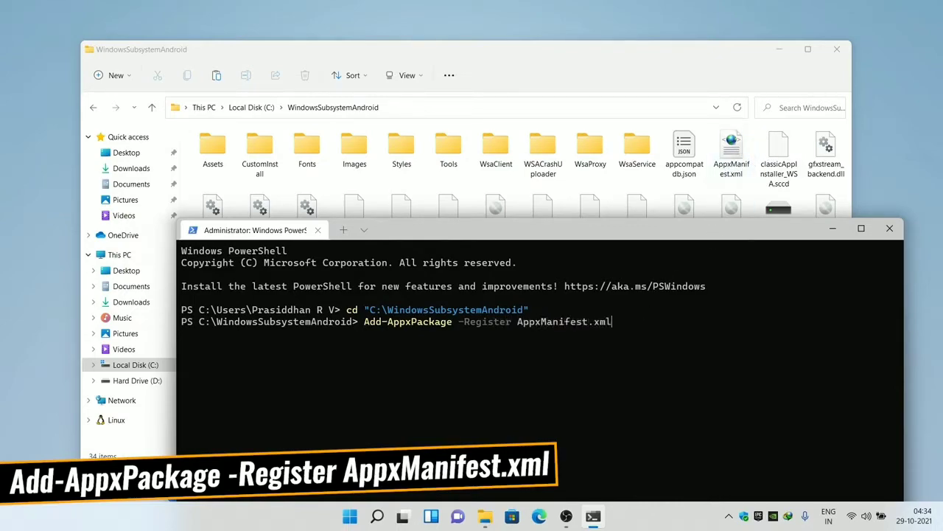
key(Return)
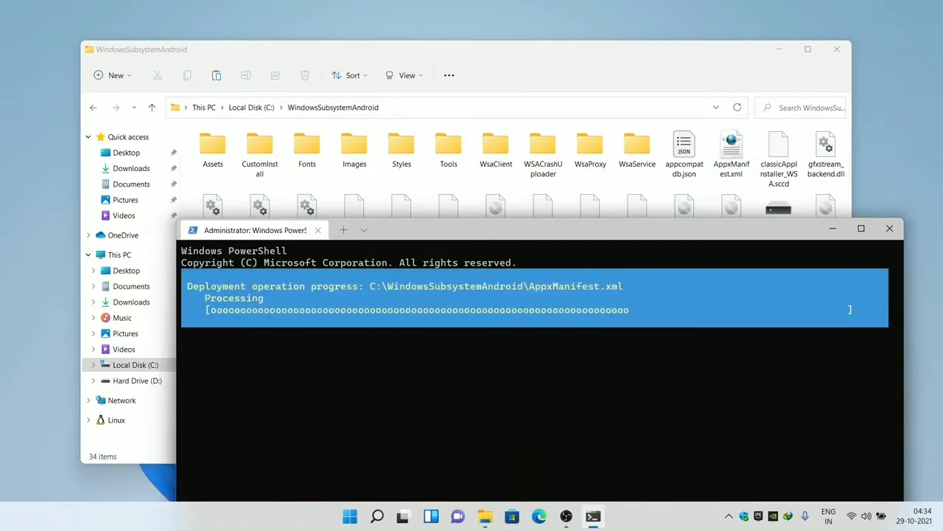
- Launch Windows Subsystem for Android settings from the Start menu's All apps list
click(351, 516)
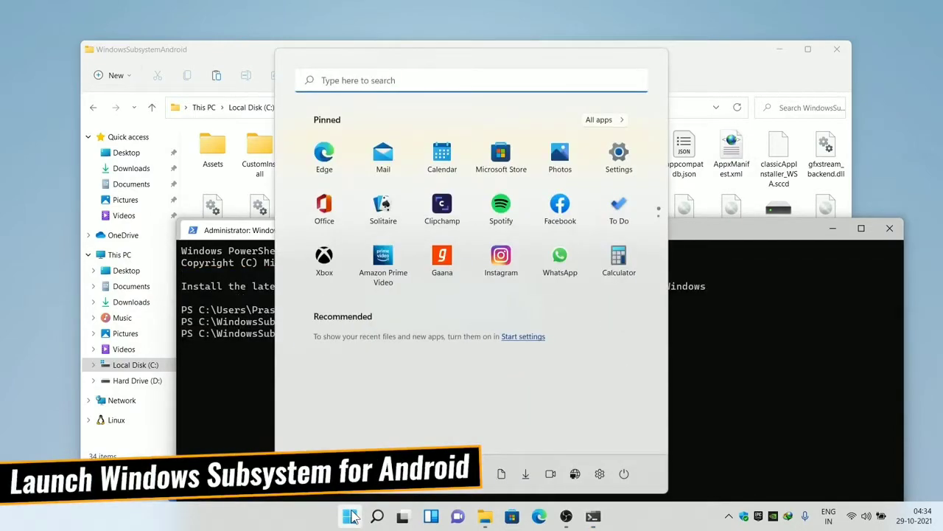
click(601, 120)
drag(663, 163, 667, 442)
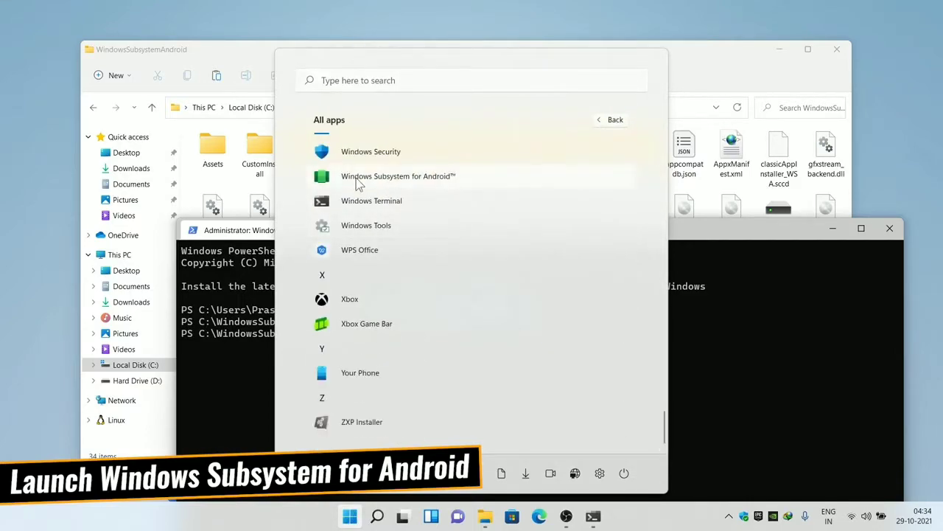
click(433, 177)
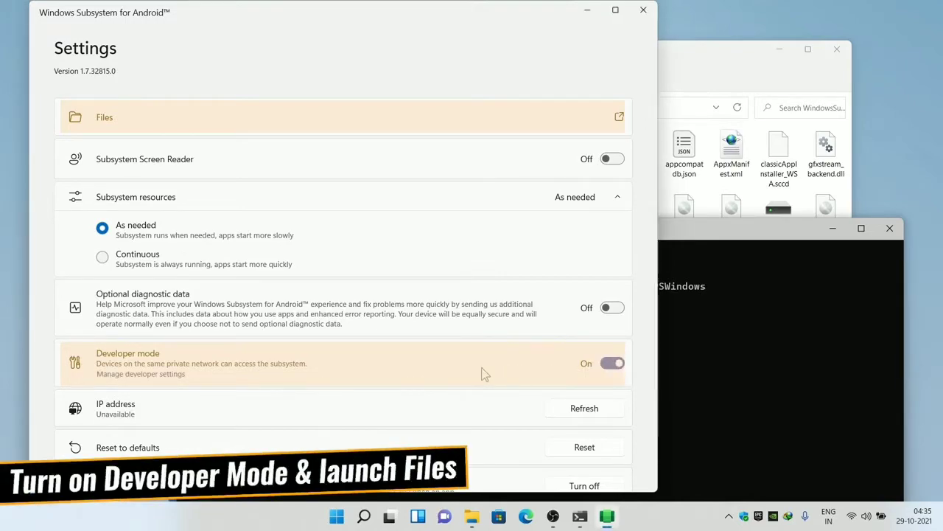
- Start the subsystem via Files, allow firewall access, then close the terminal and Downloads window
click(620, 120)
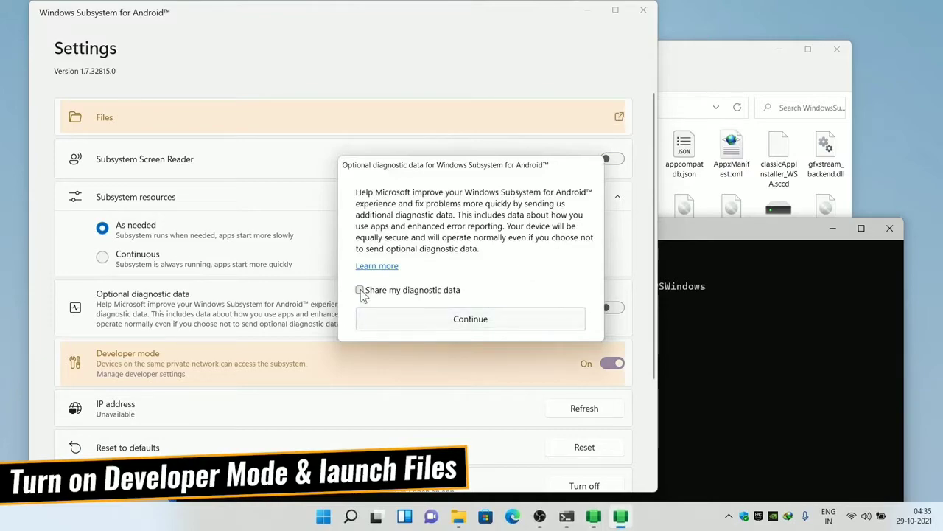
click(458, 318)
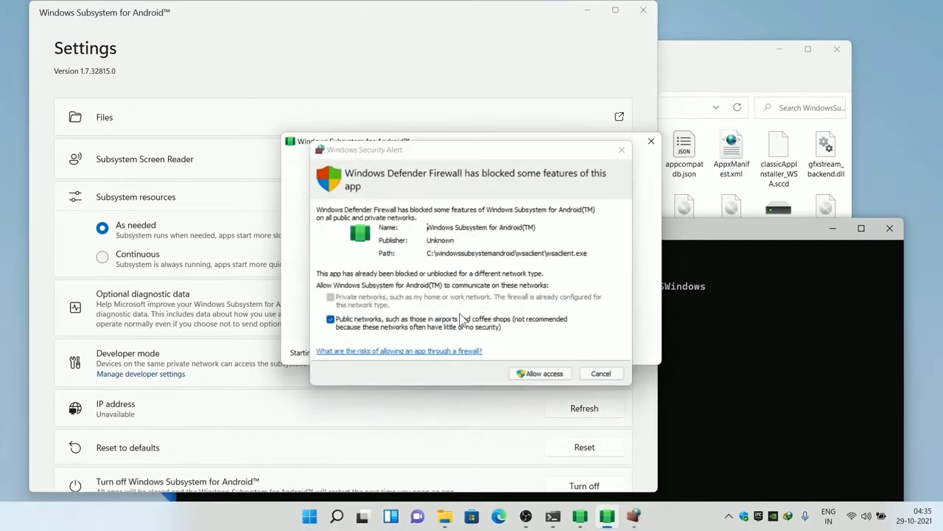
click(543, 373)
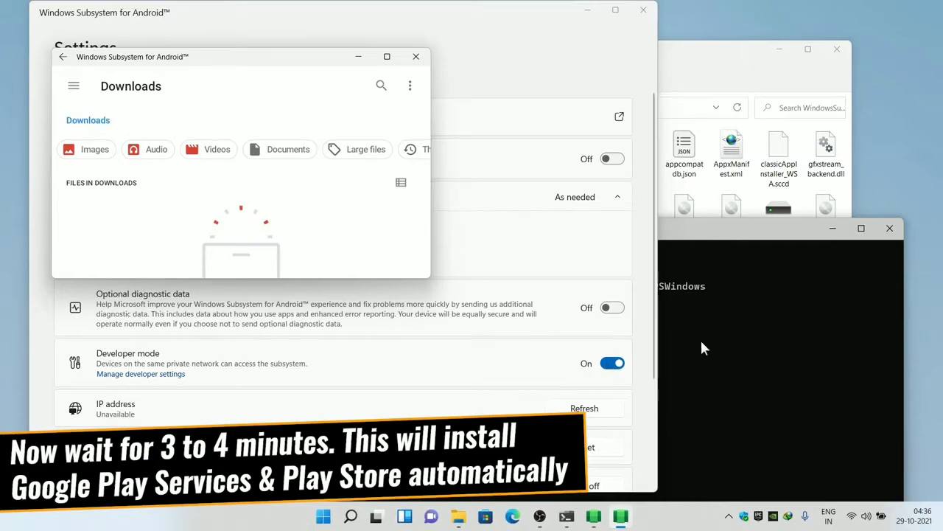
click(888, 235)
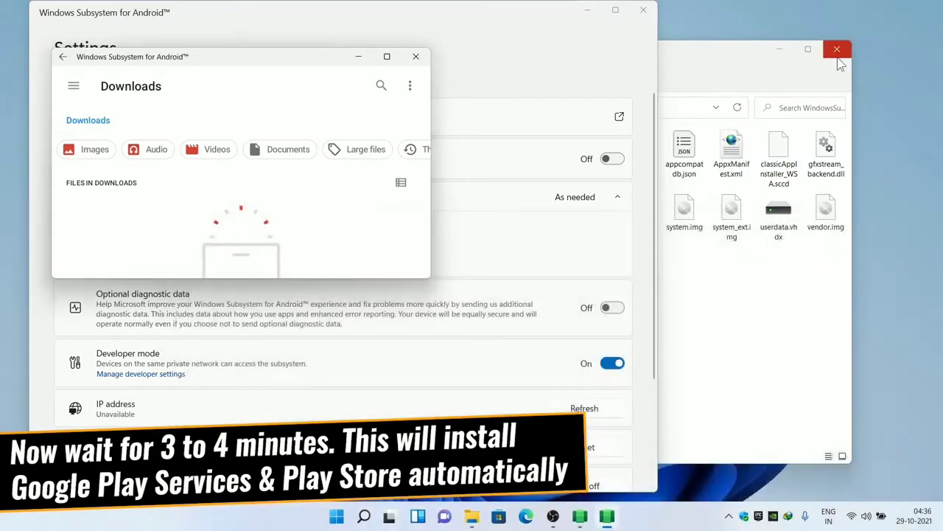
click(418, 57)
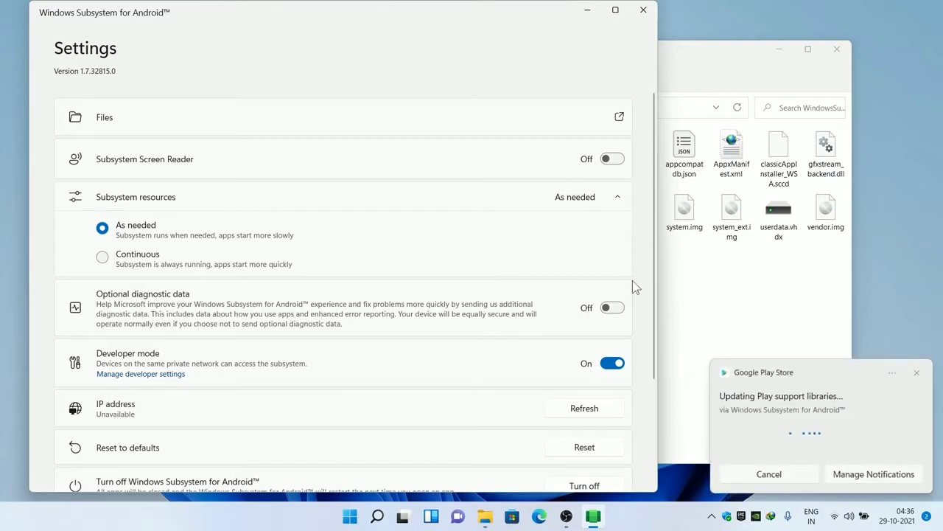
- Launch Play Store via search 'play', sign in with Google, and browse the Apps section
click(378, 518)
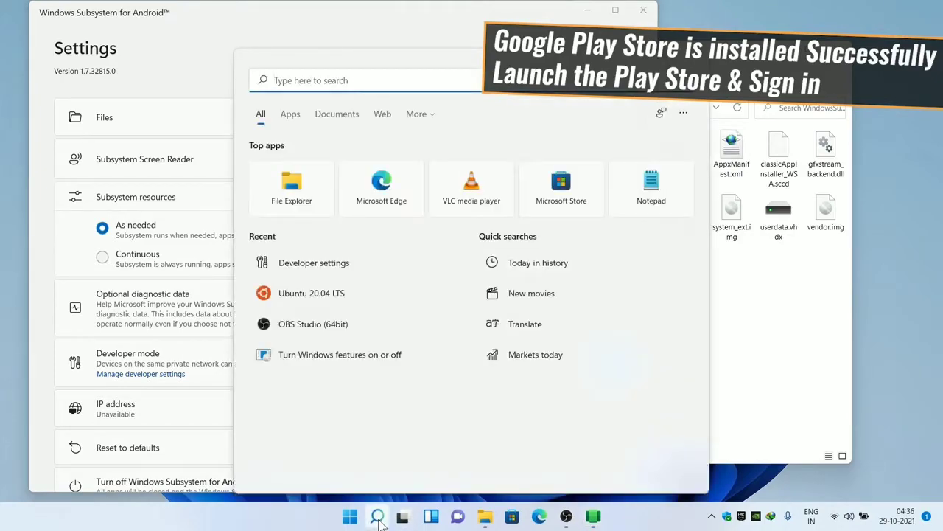
text(play)
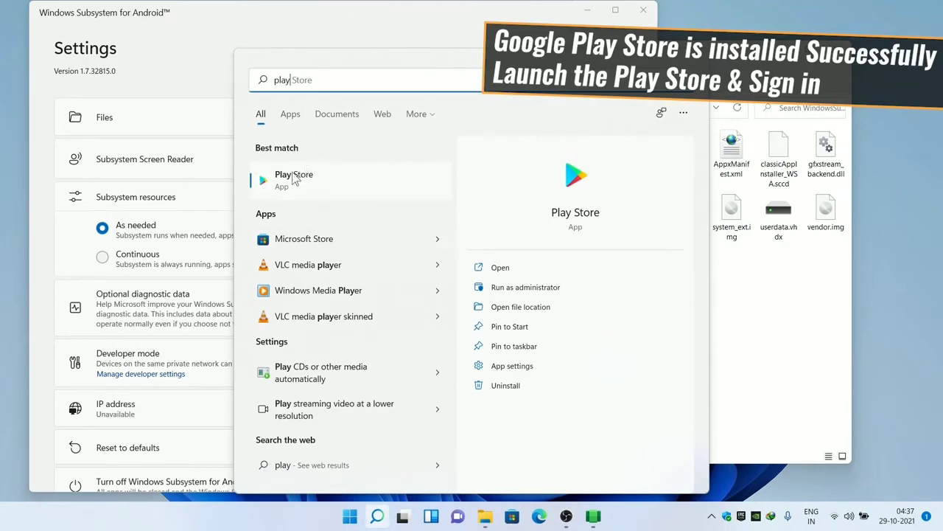
click(323, 175)
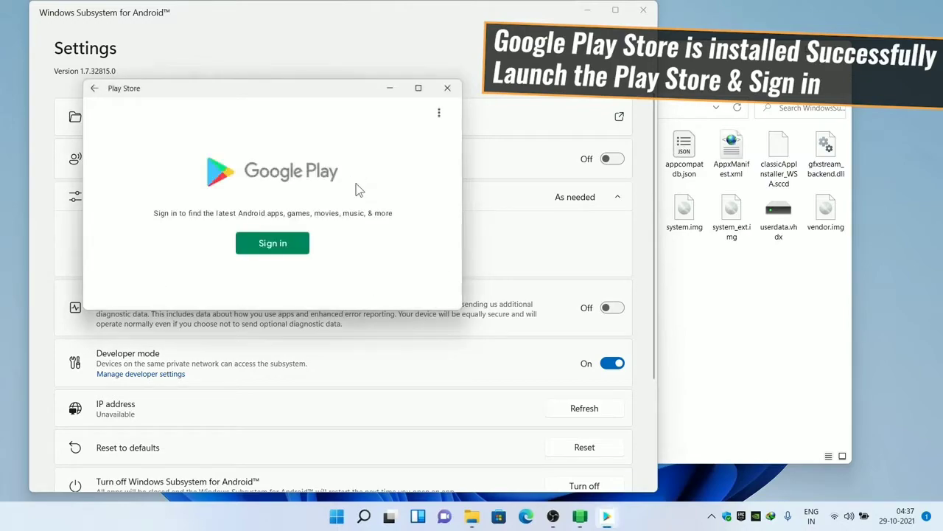
click(275, 250)
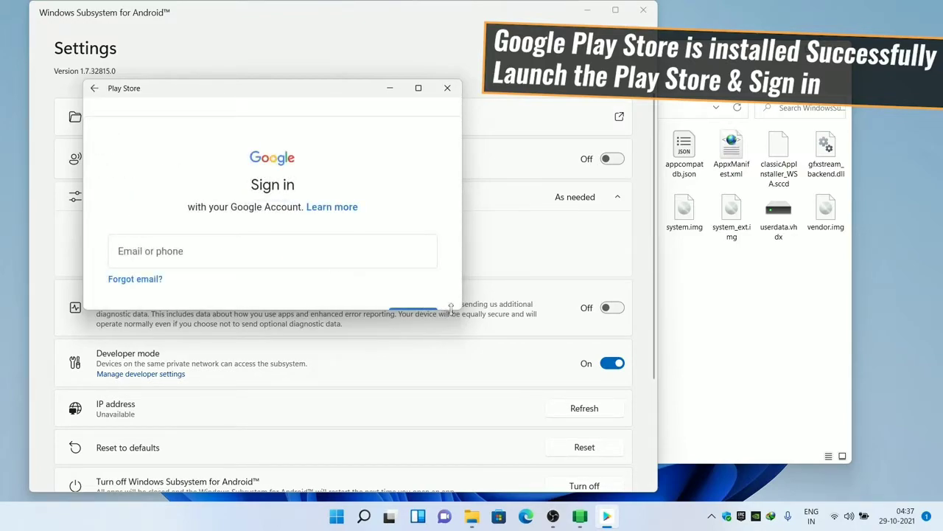
drag(456, 310, 418, 463)
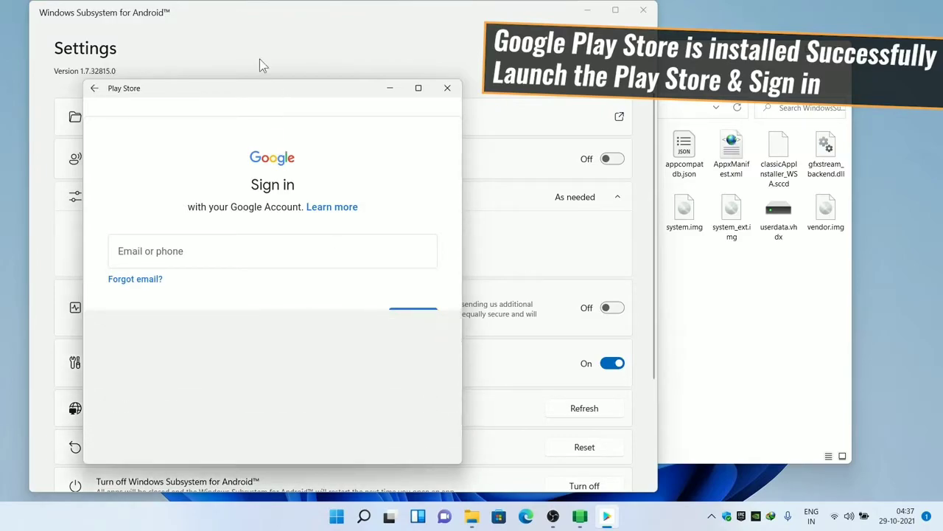
drag(261, 96, 459, 83)
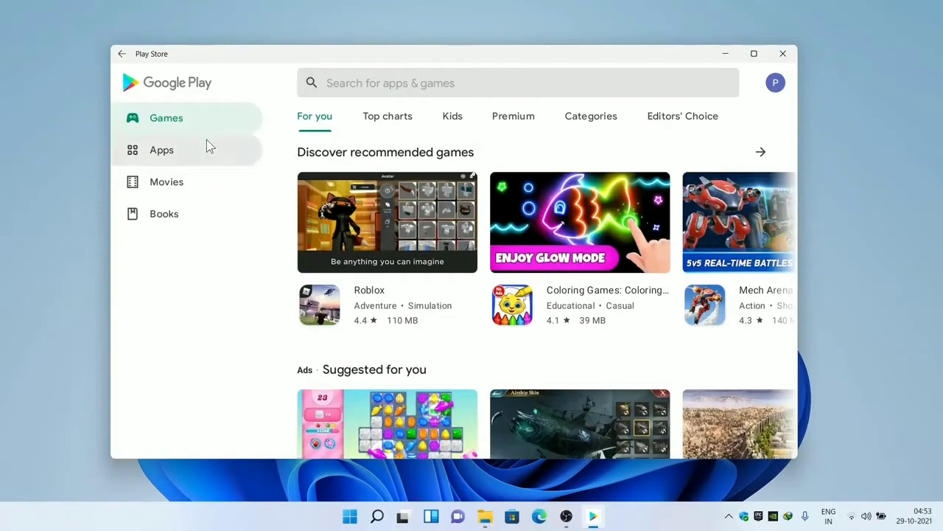
click(208, 142)
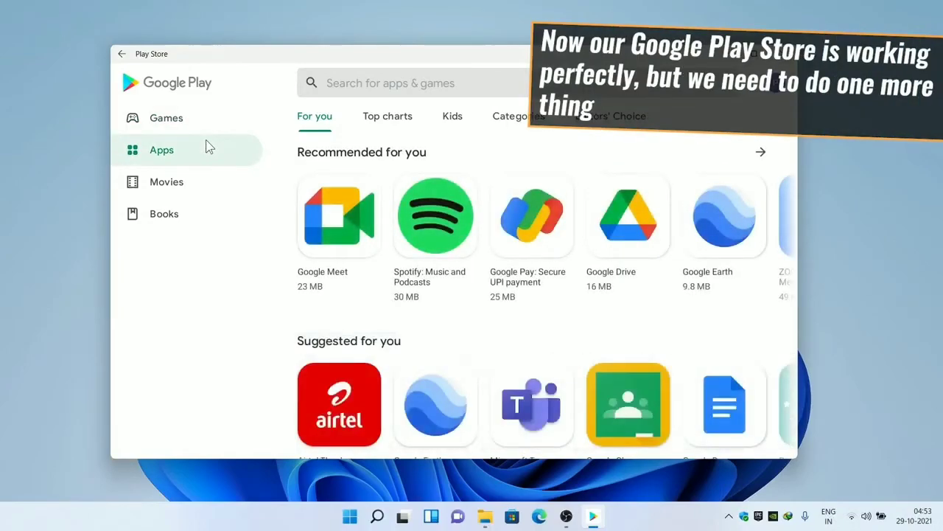
- Close Play Store, turn off the subsystem from its settings, and close the settings window
click(784, 54)
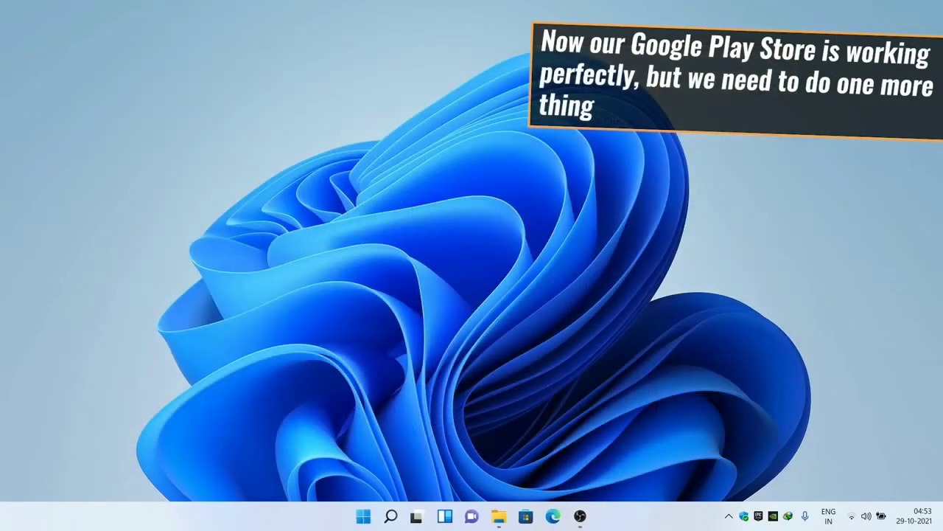
click(363, 516)
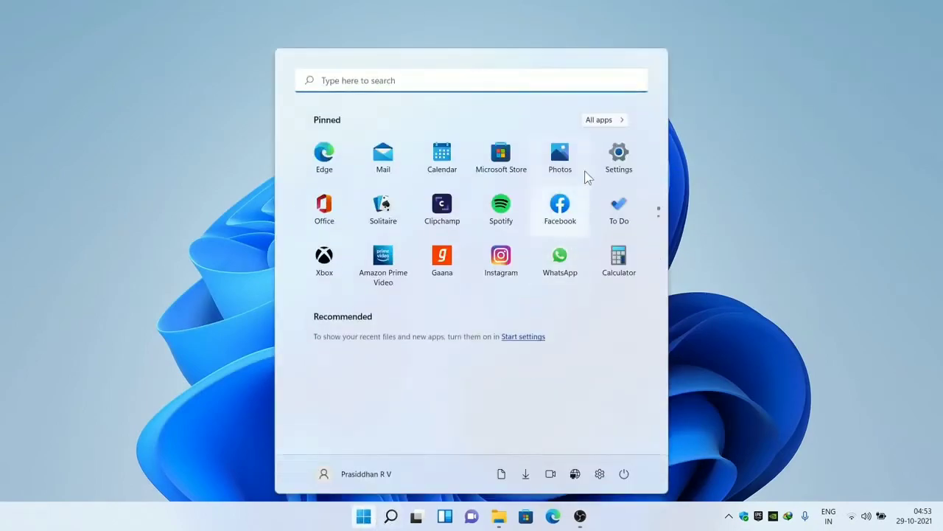
click(588, 121)
drag(664, 163, 665, 433)
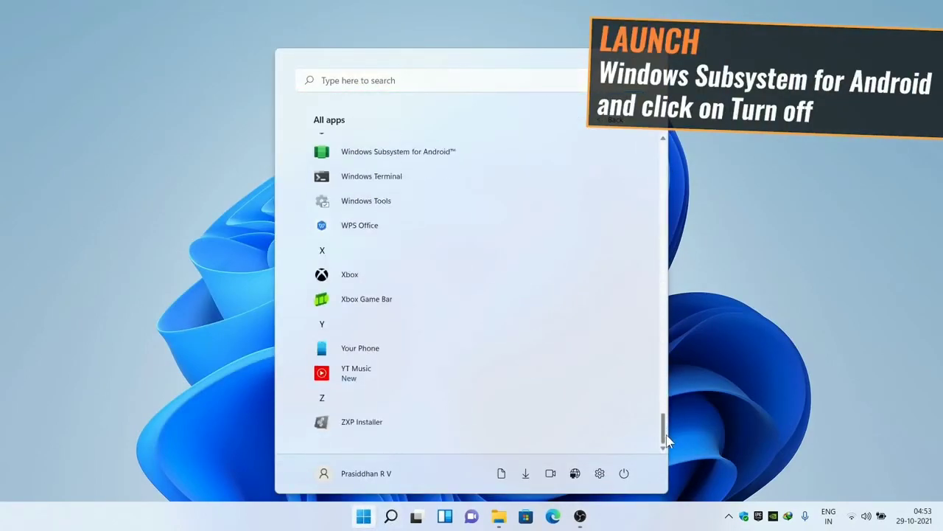
click(351, 155)
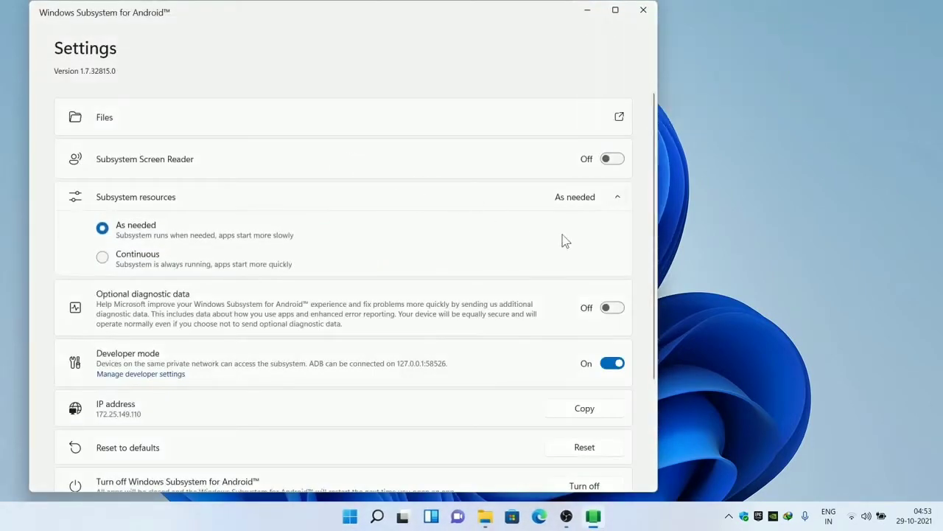
scroll(641, 282, down, 3)
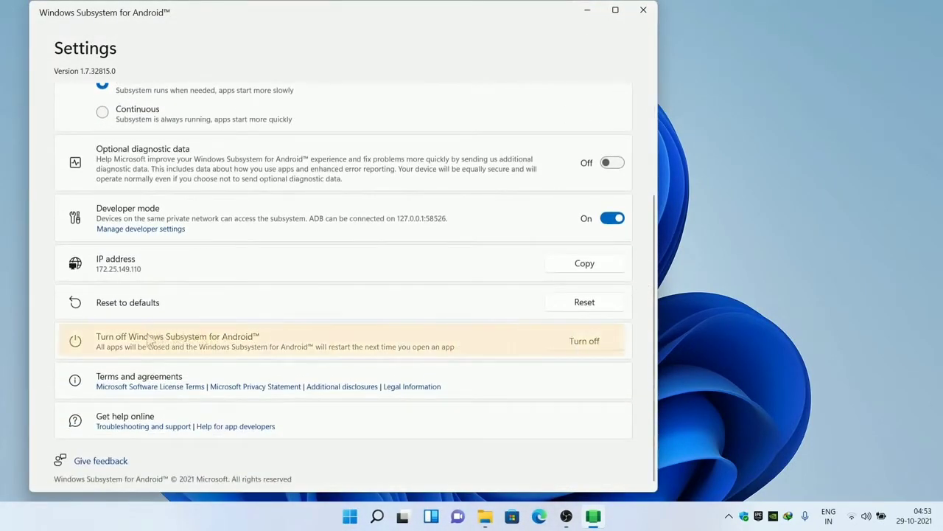
click(580, 341)
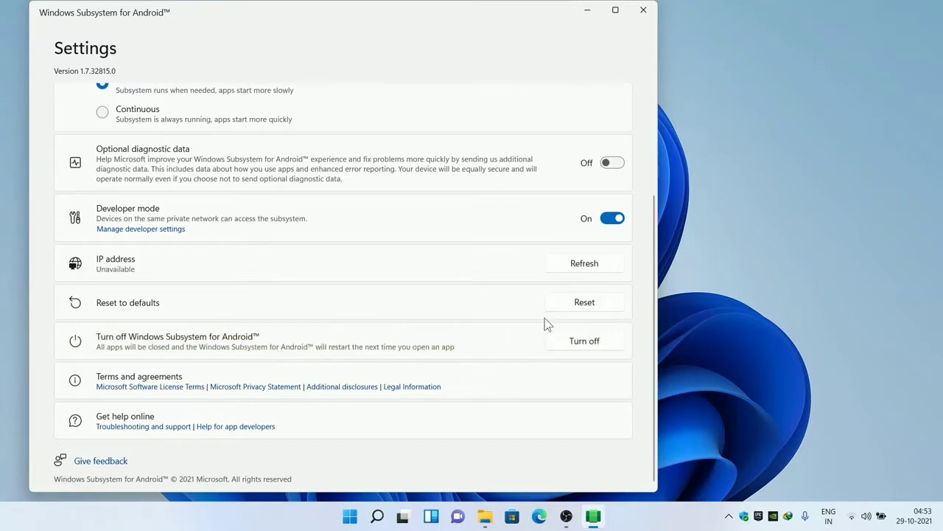
click(644, 10)
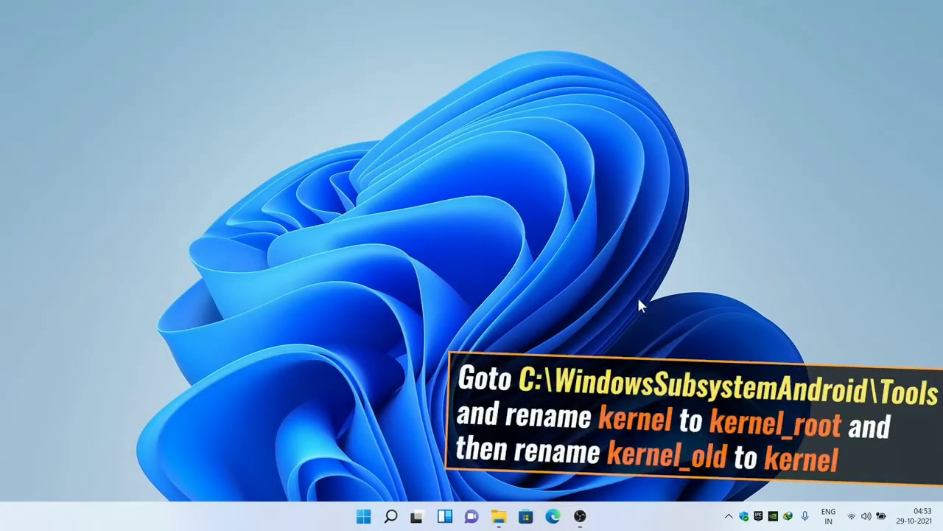
- In C:\WindowsSubsystemAndroid\Tools, rename the new kernel file to kernel_root
click(499, 516)
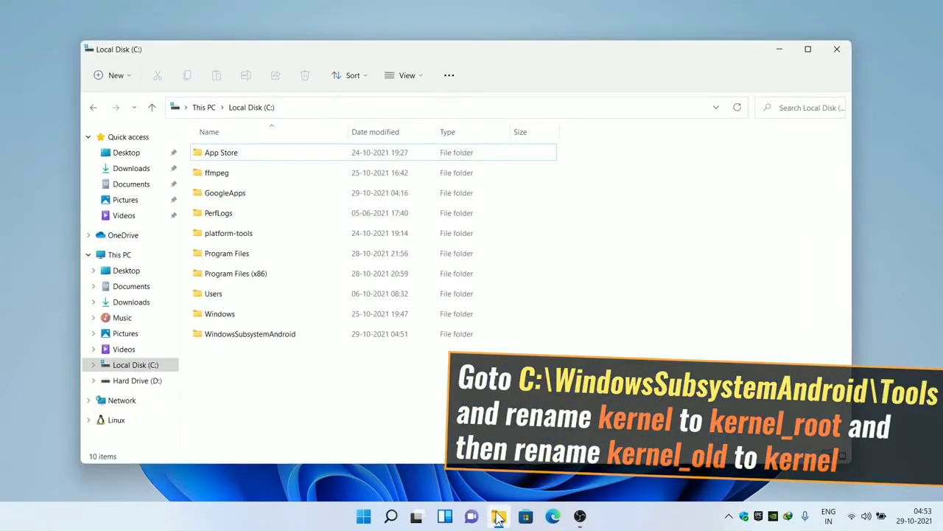
double_click(251, 340)
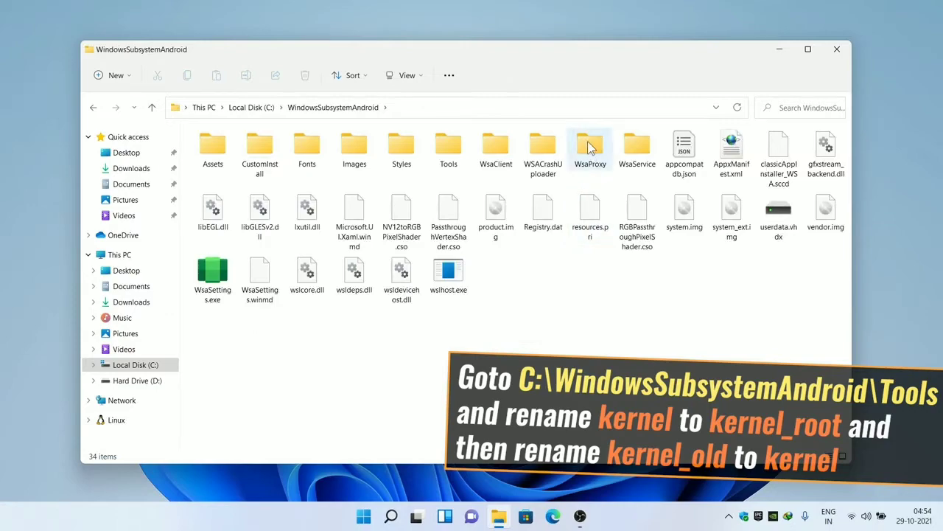
double_click(466, 142)
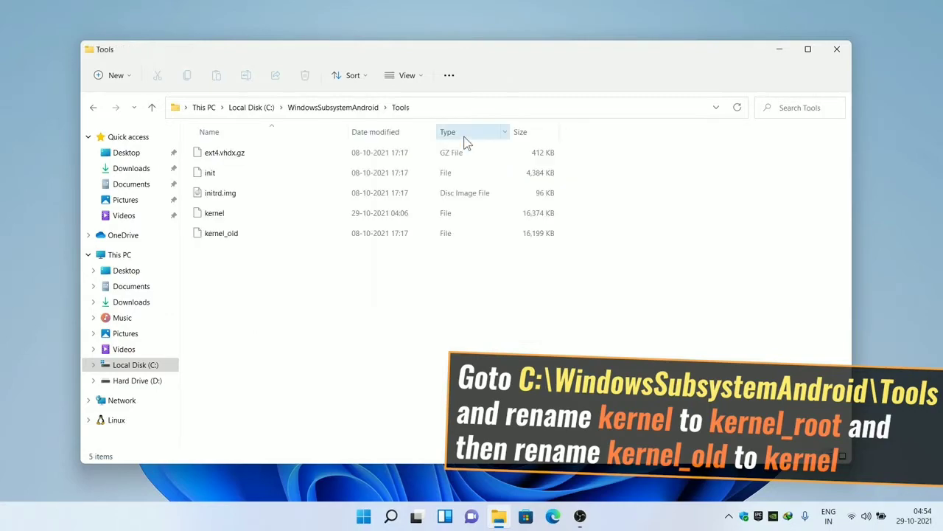
click(212, 238)
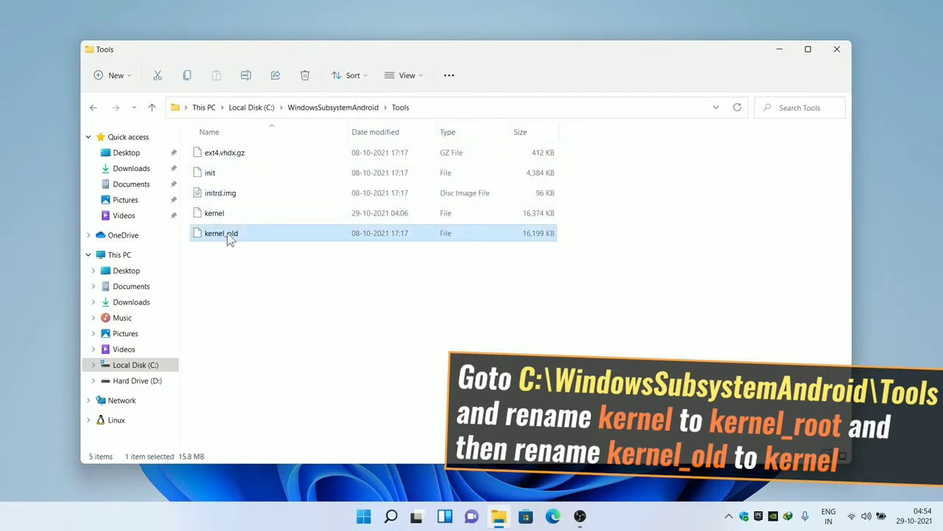
click(227, 213)
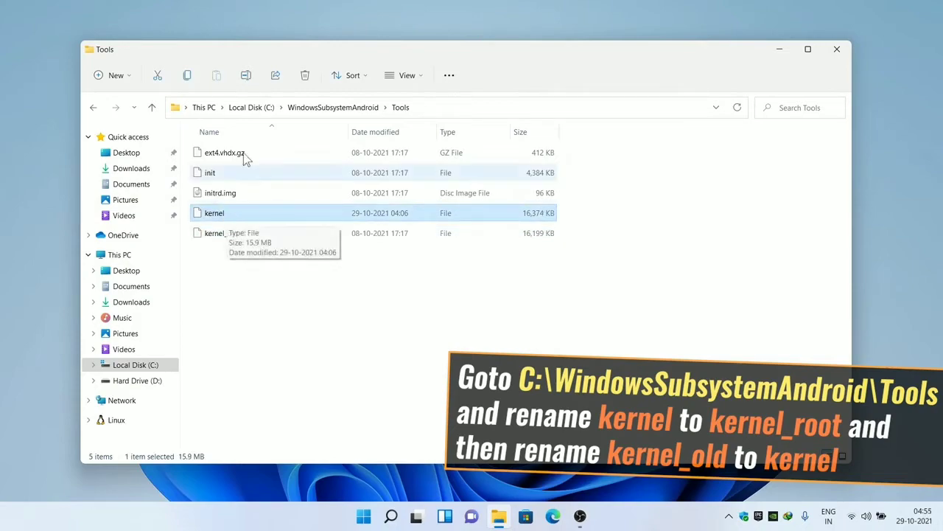
click(243, 78)
click(233, 213)
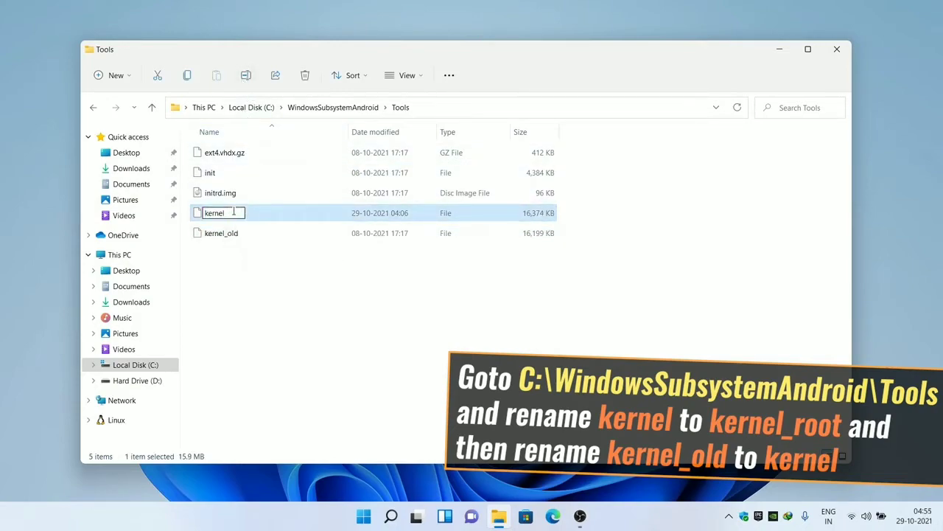
text(_root)
key(Return)
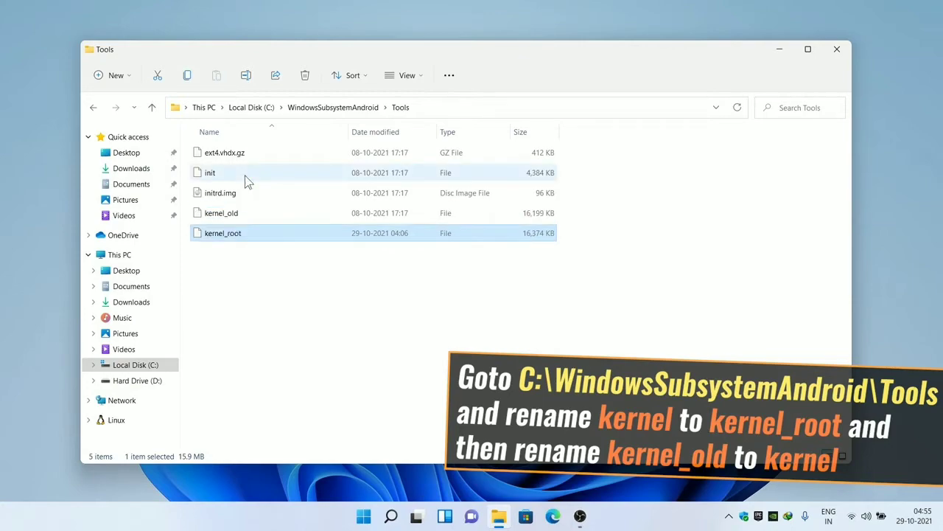
- Rename kernel_old back to kernel by removing the _old suffix
click(239, 215)
click(252, 77)
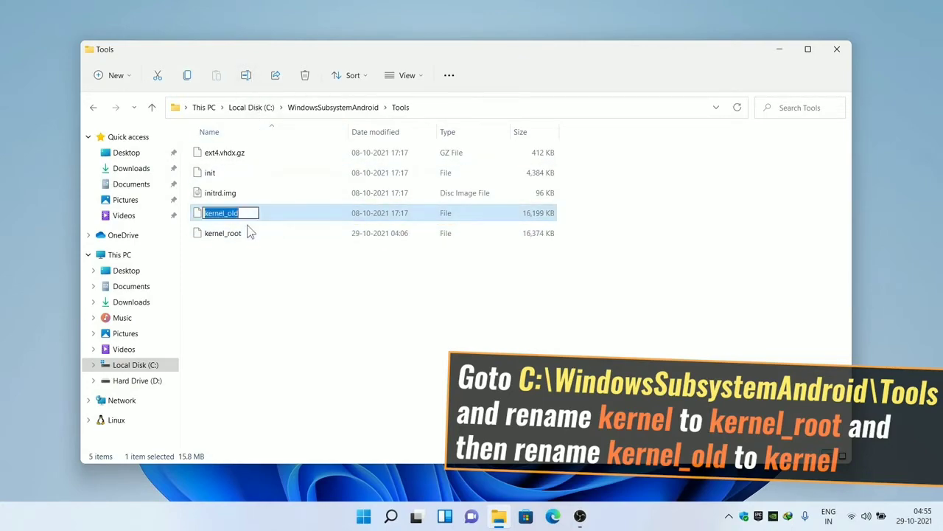
click(226, 213)
key(BackSpace)
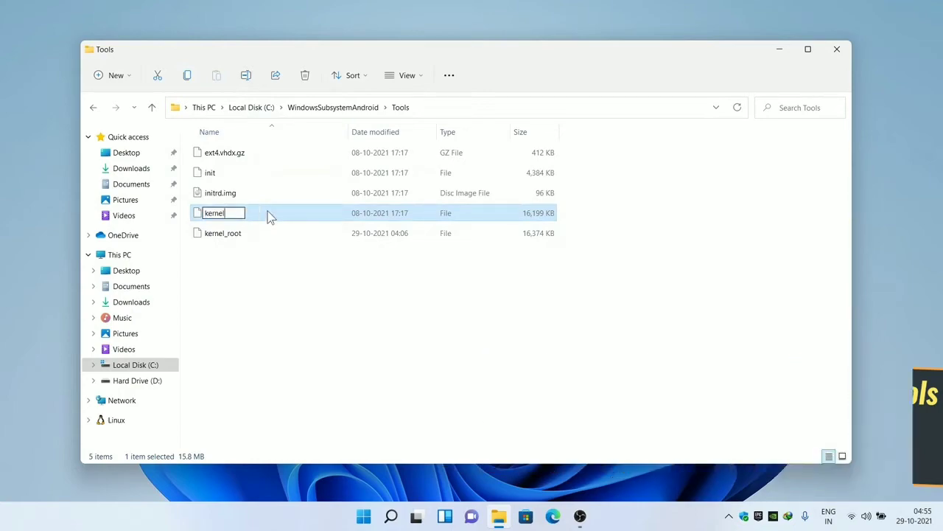
key(Return)
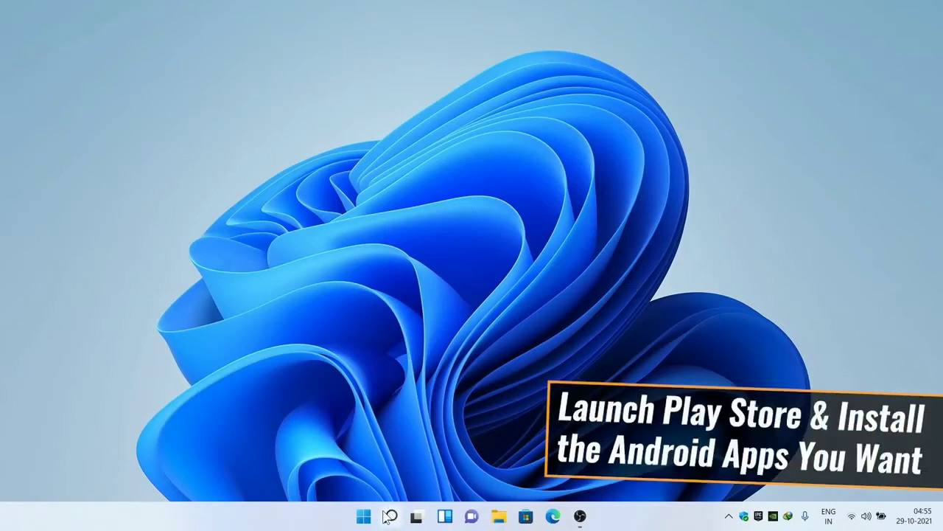
- Open Play Store, find Candy Crush Saga under Games, install it, and launch it
click(391, 516)
text(play)
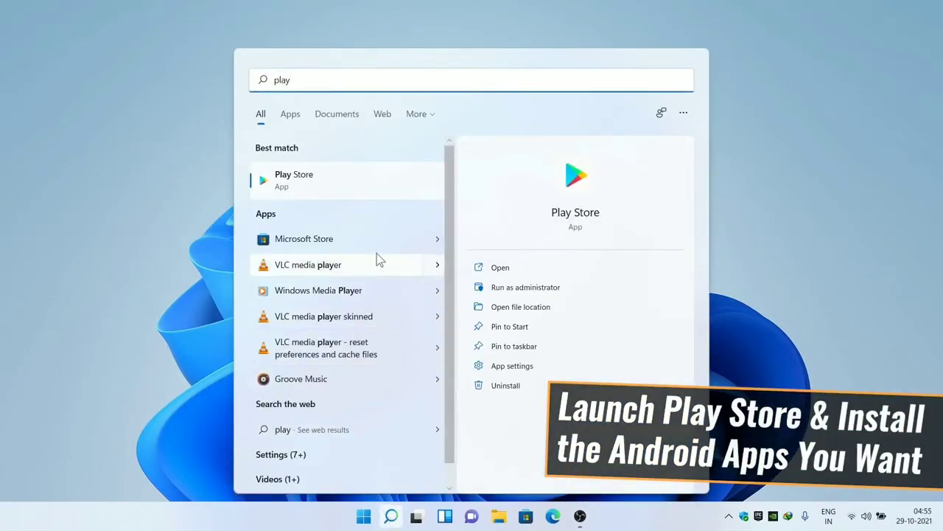
click(377, 188)
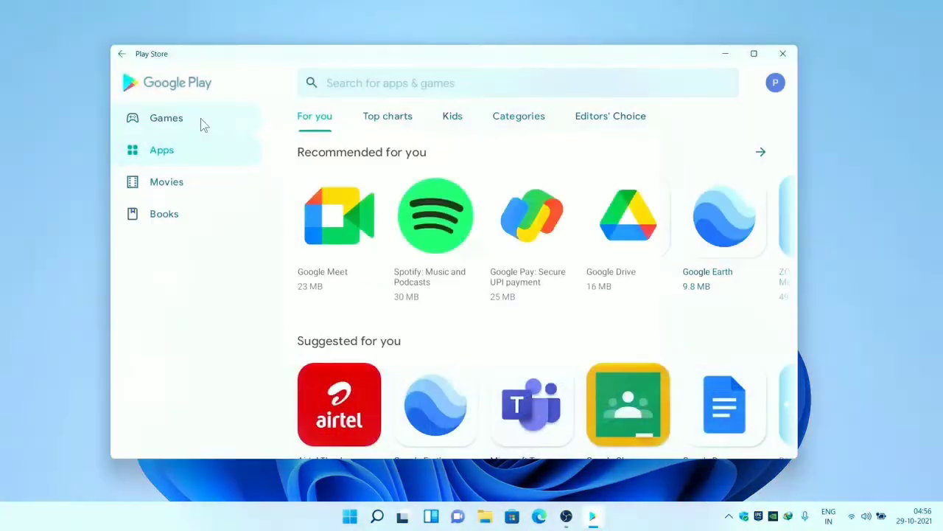
click(200, 119)
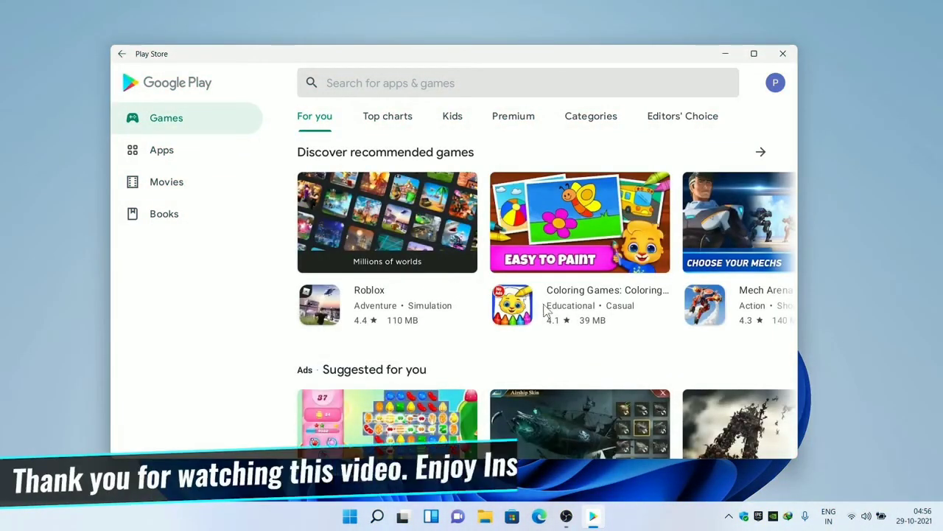
scroll(544, 307, down, 5)
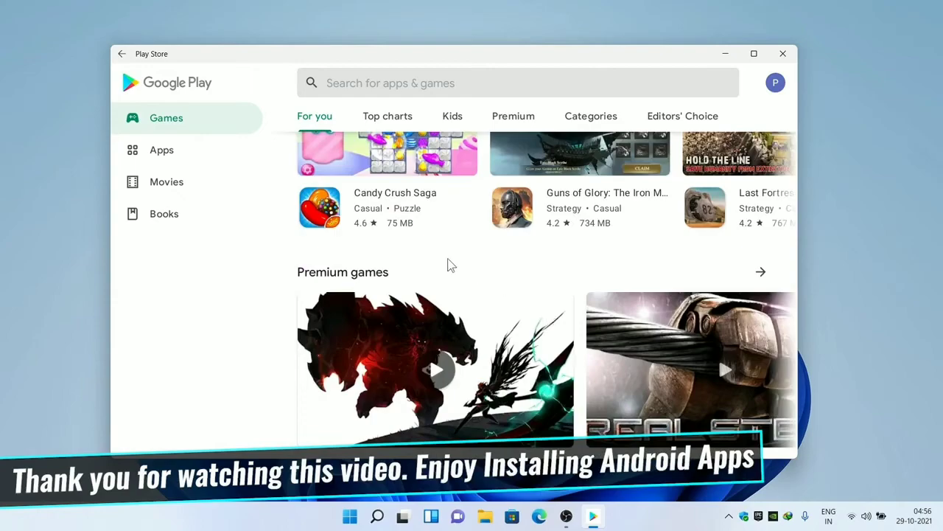
click(319, 209)
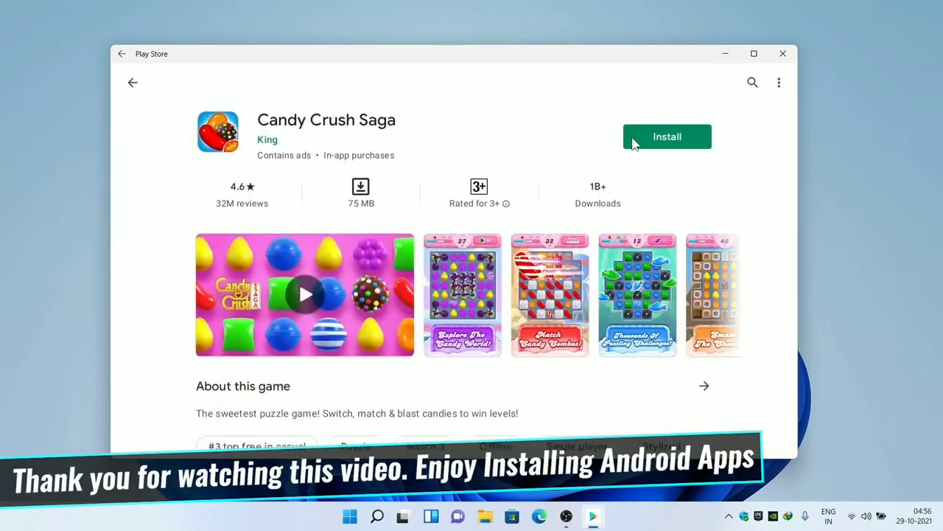
click(650, 143)
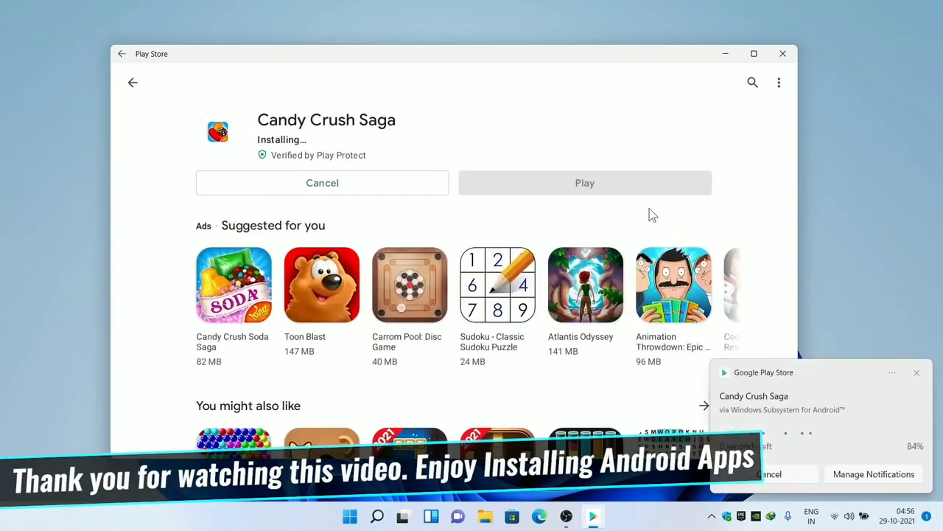
click(658, 193)
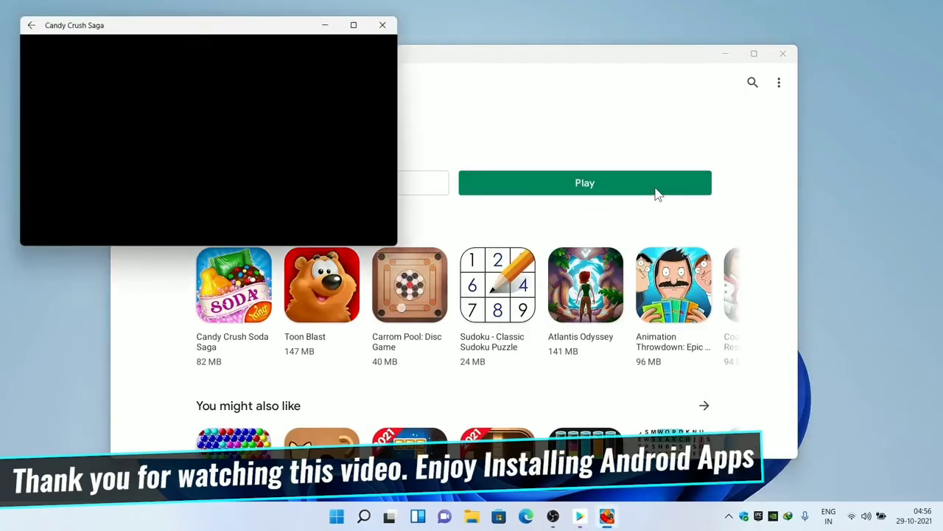